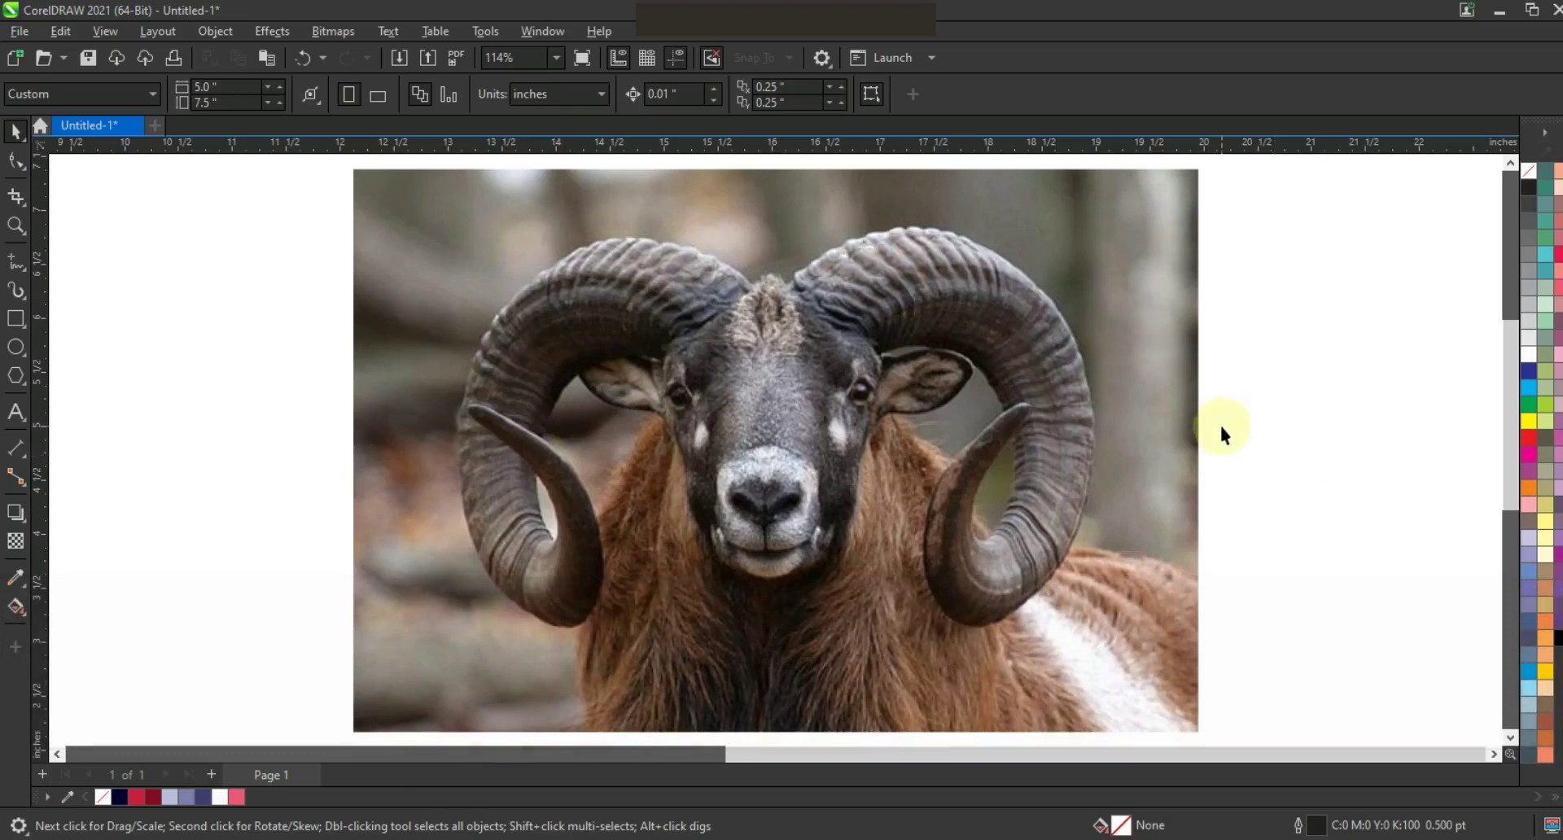
# Draw a straight line across the base of the left-hand horn and give it a 2.0 pt red outline
pyautogui.click(15, 227)
pyautogui.moveTo(384, 198); pyautogui.dragTo(896, 452)
pyautogui.click(16, 261)
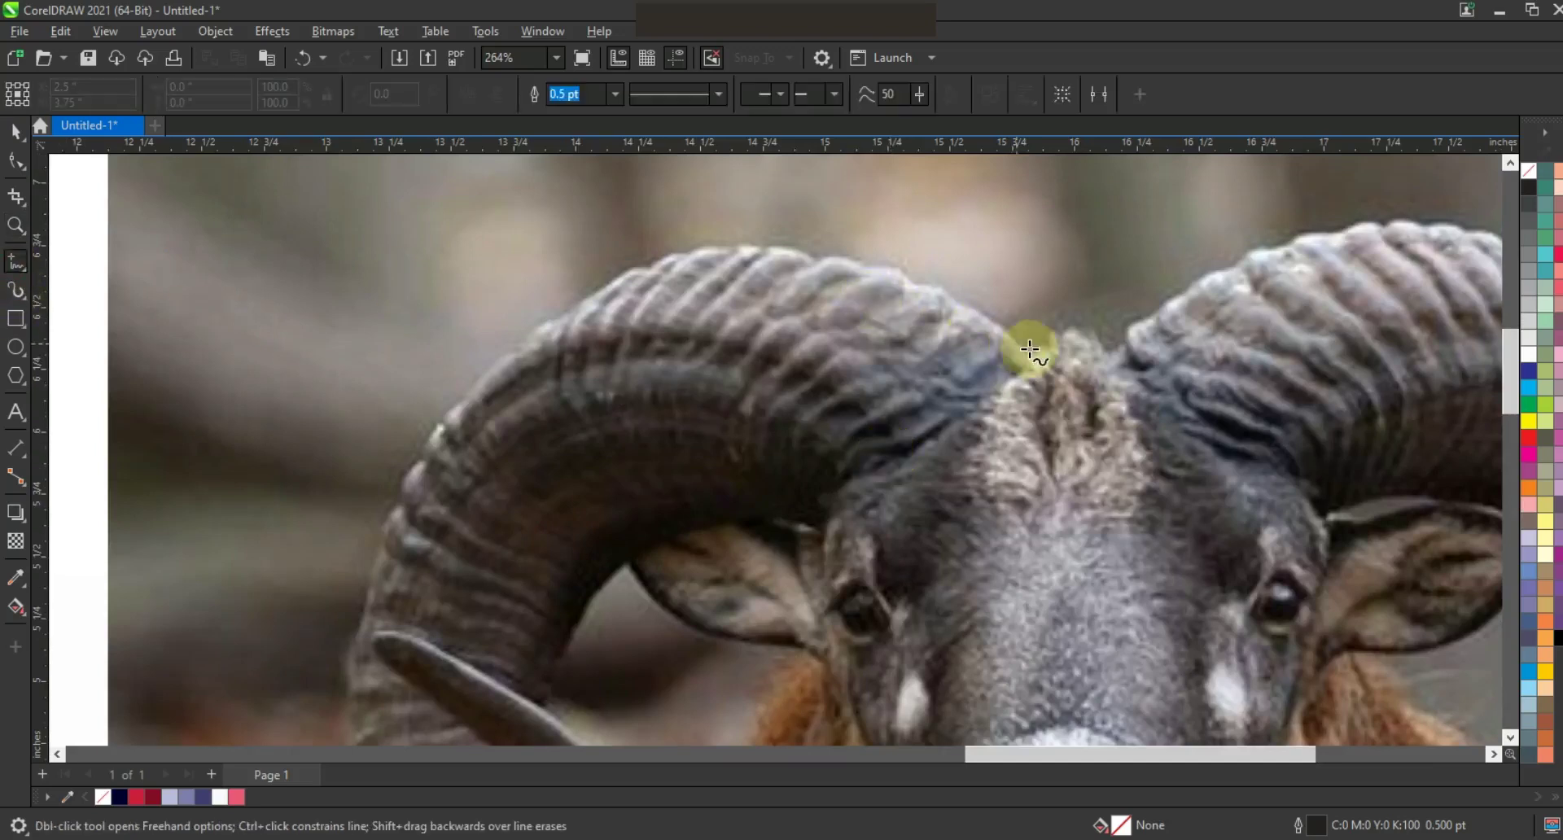
pyautogui.click(1041, 359)
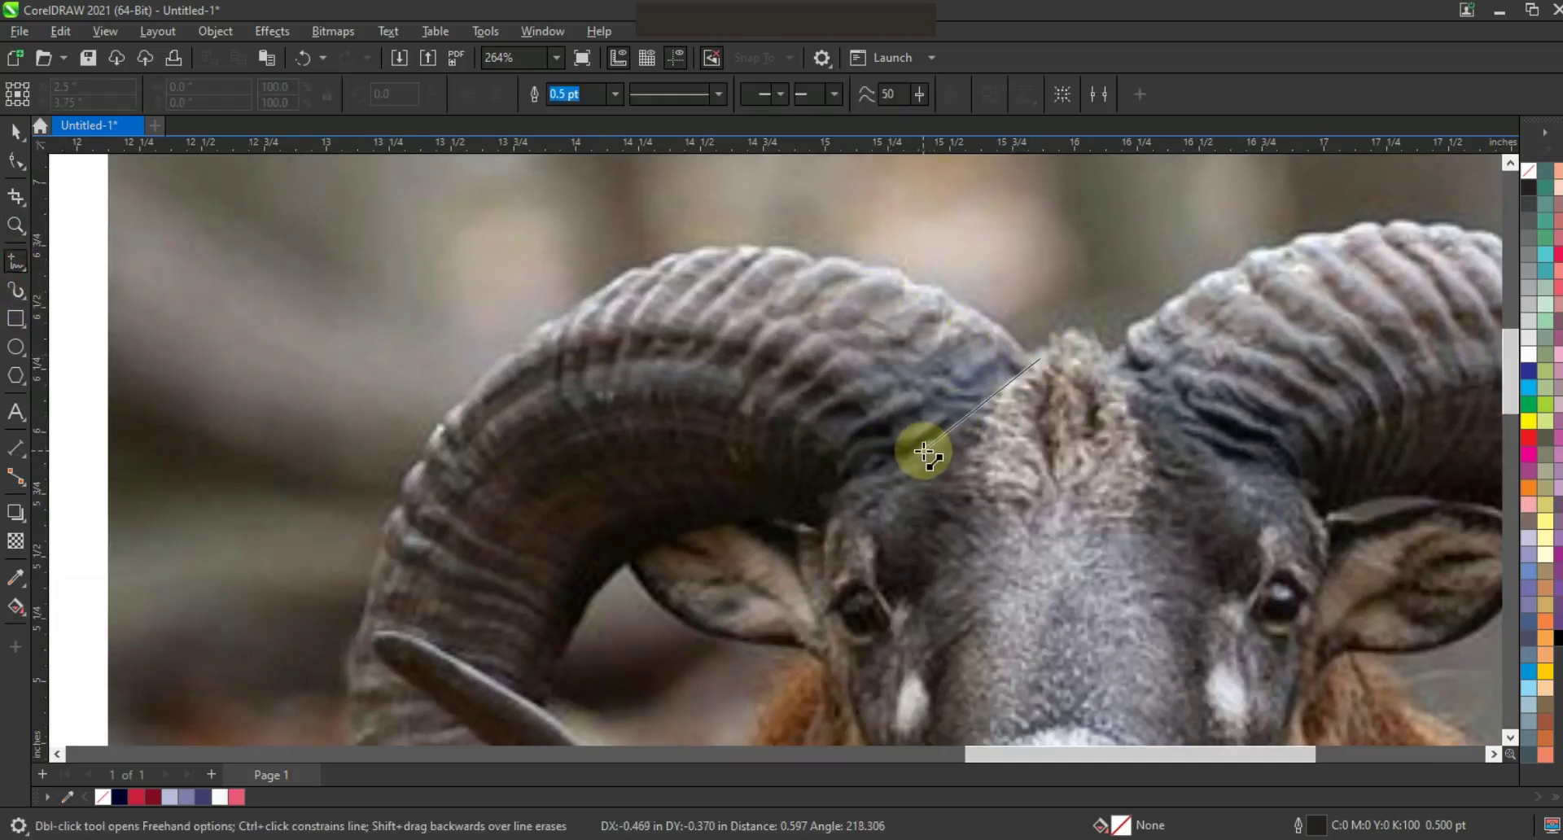
pyautogui.click(912, 453)
pyautogui.click(615, 93)
pyautogui.click(583, 194)
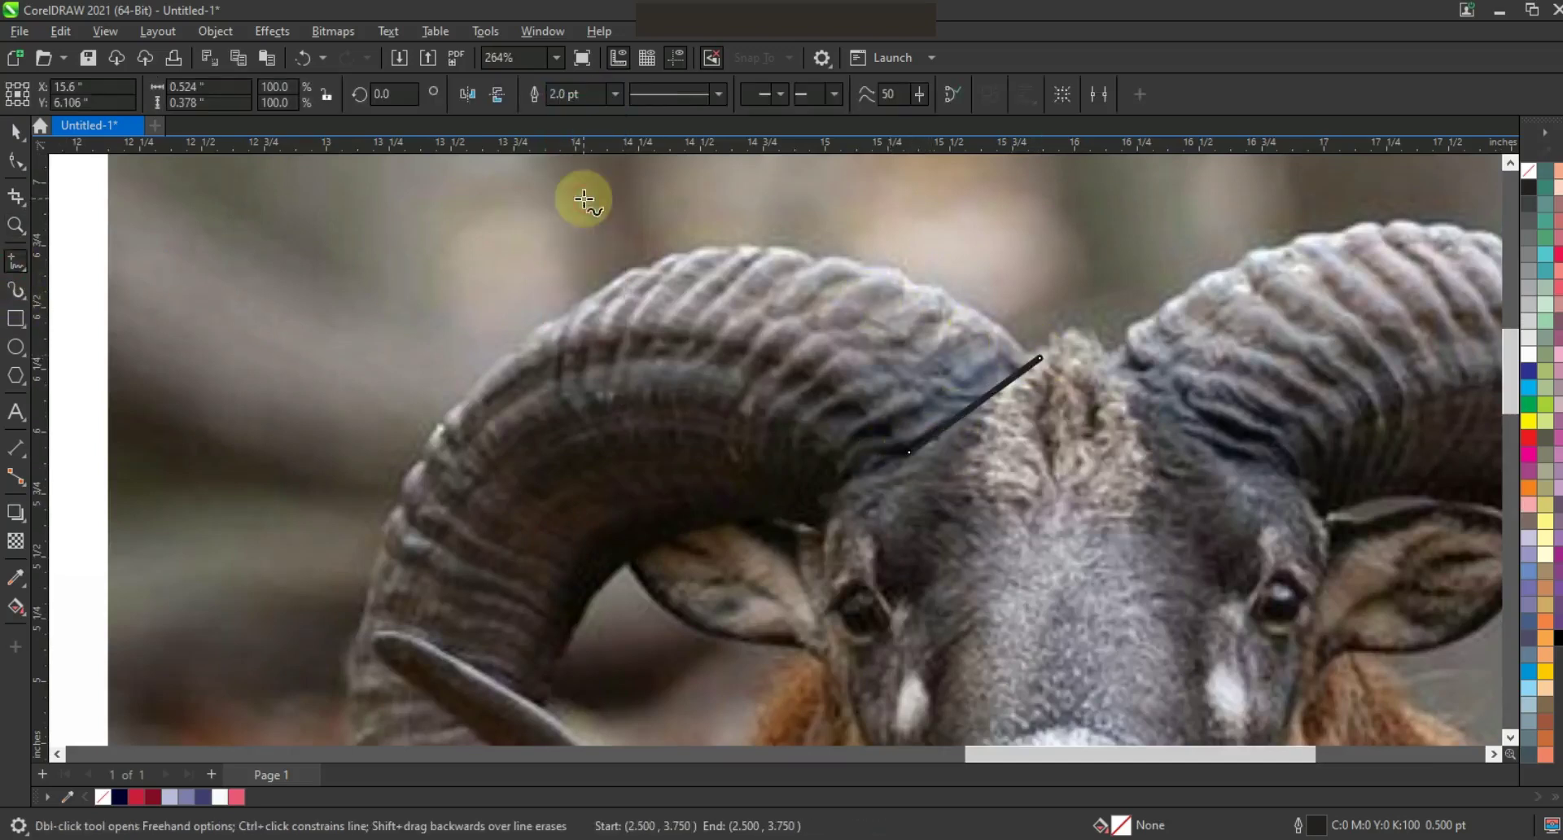
pyautogui.rightClick(1542, 446)
pyautogui.click(1384, 447)
pyautogui.press('space')
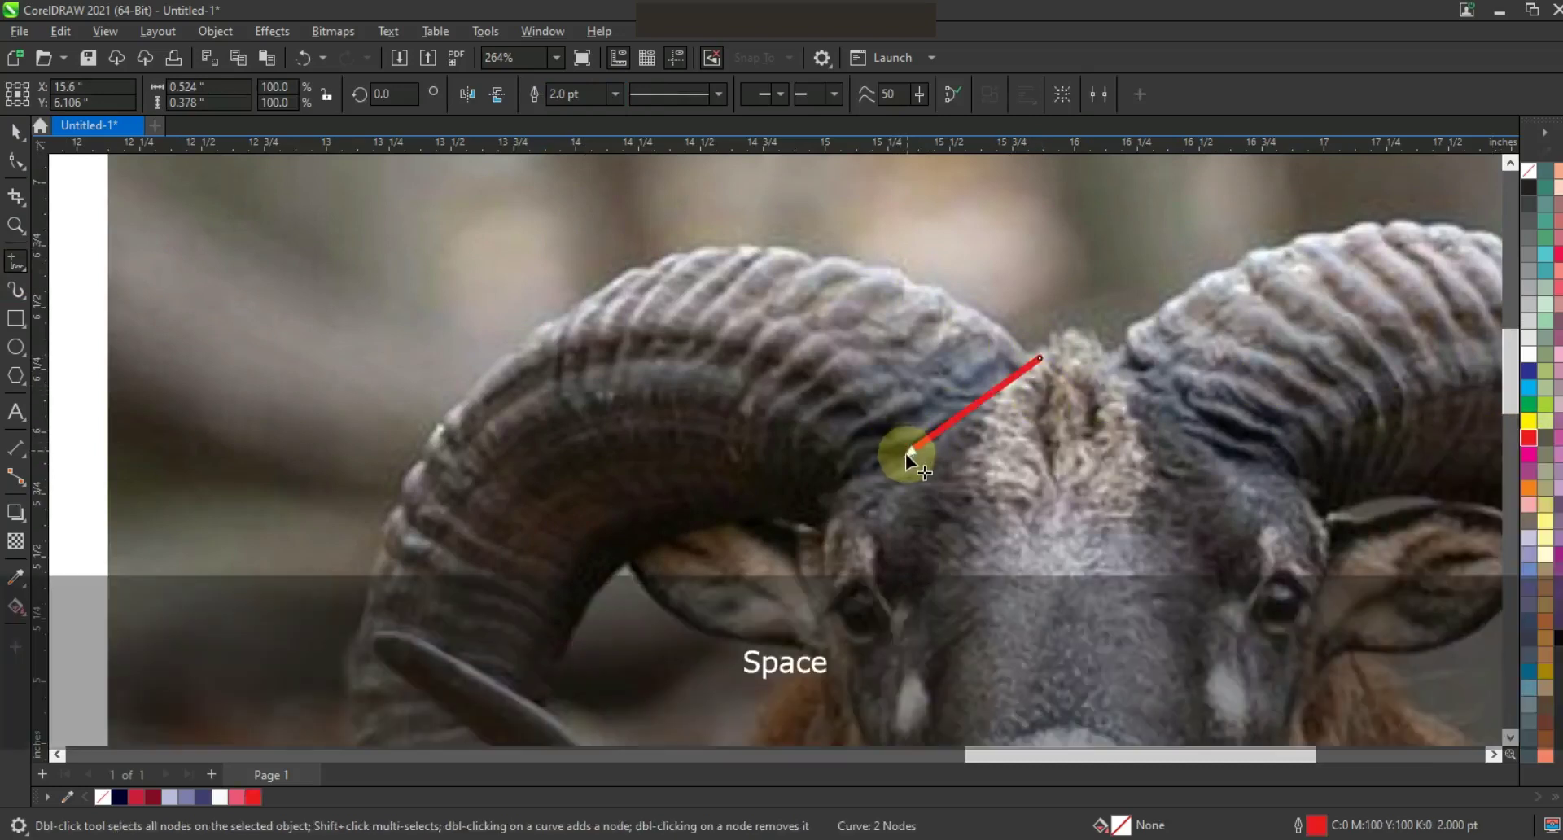
# Extend the line to the horn's outer edge and close it into a triangle at the starting point
pyautogui.click(908, 452)
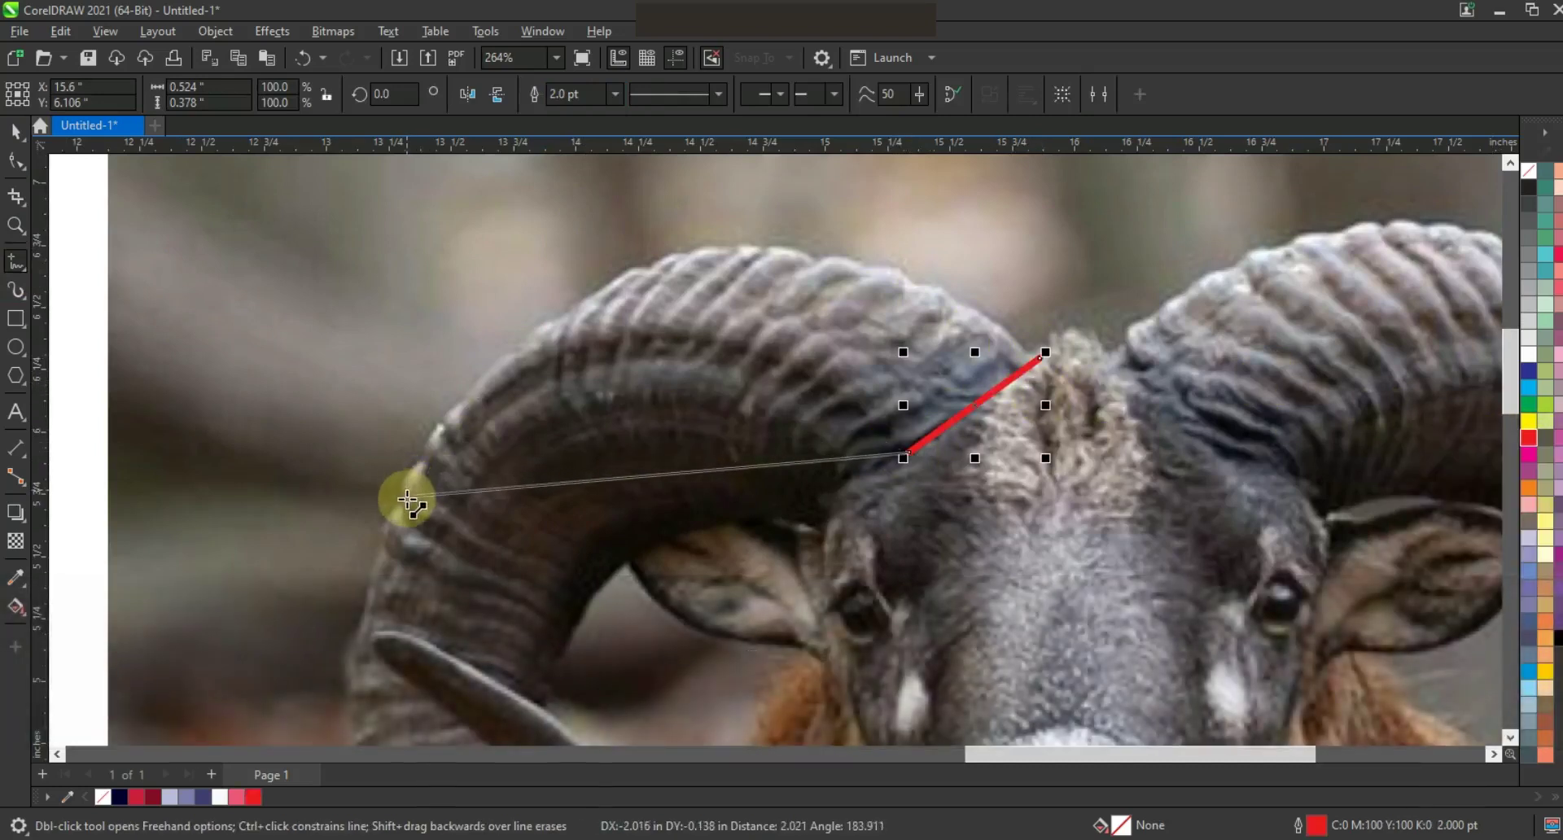
pyautogui.click(417, 466)
pyautogui.click(1040, 353)
# Bend the triangle's three sides into curves that follow the upper band of the horn, and fine-tune its corner nodes
pyautogui.press('F10')
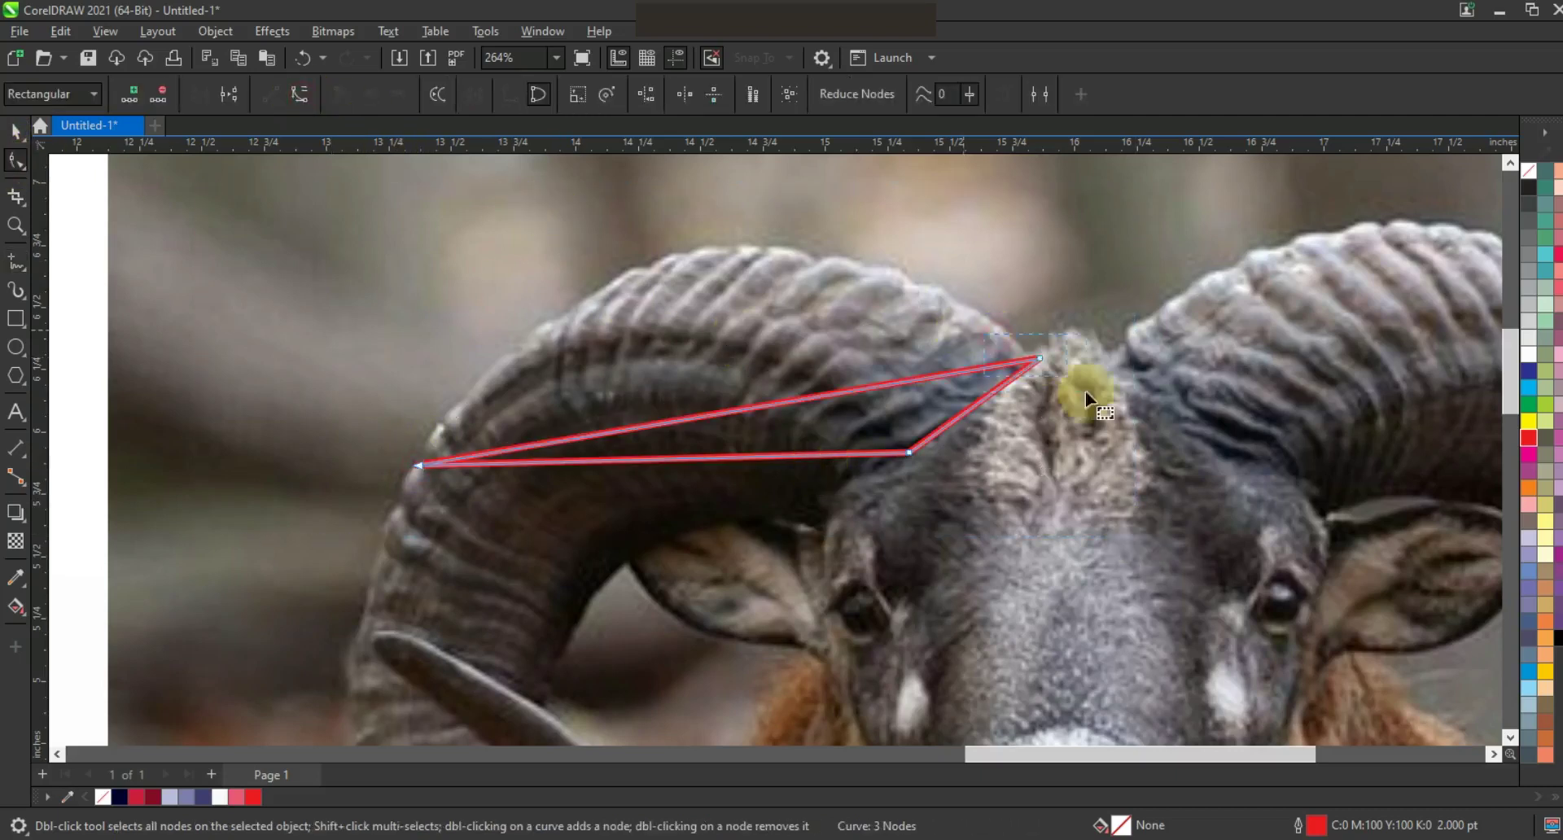
pyautogui.moveTo(623, 427); pyautogui.dragTo(717, 255)
pyautogui.moveTo(581, 447); pyautogui.dragTo(564, 306)
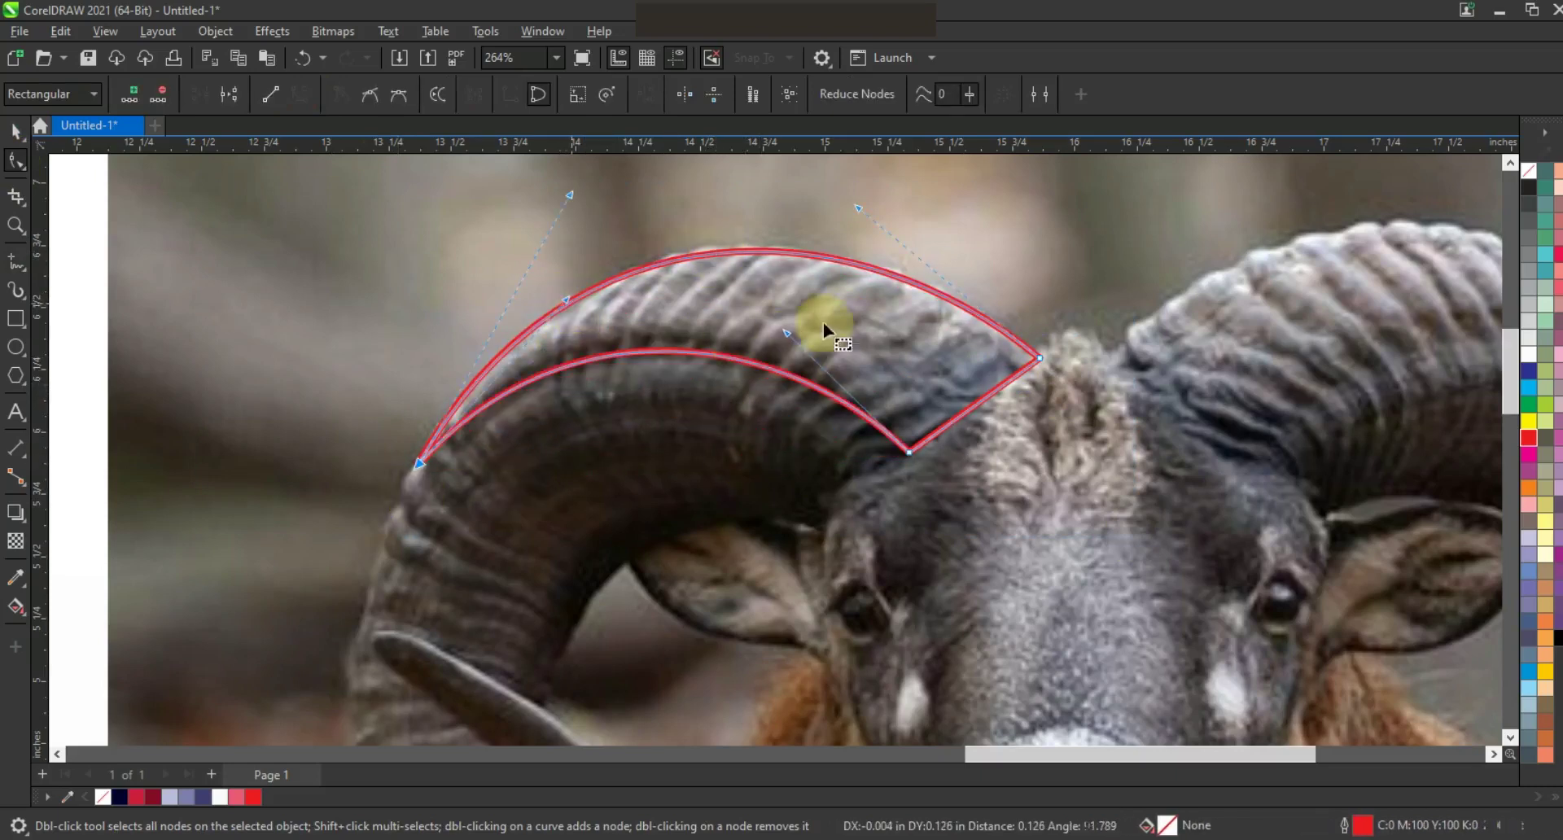
pyautogui.click(797, 322)
pyautogui.moveTo(786, 332); pyautogui.dragTo(792, 332)
pyautogui.moveTo(973, 405); pyautogui.dragTo(1023, 389)
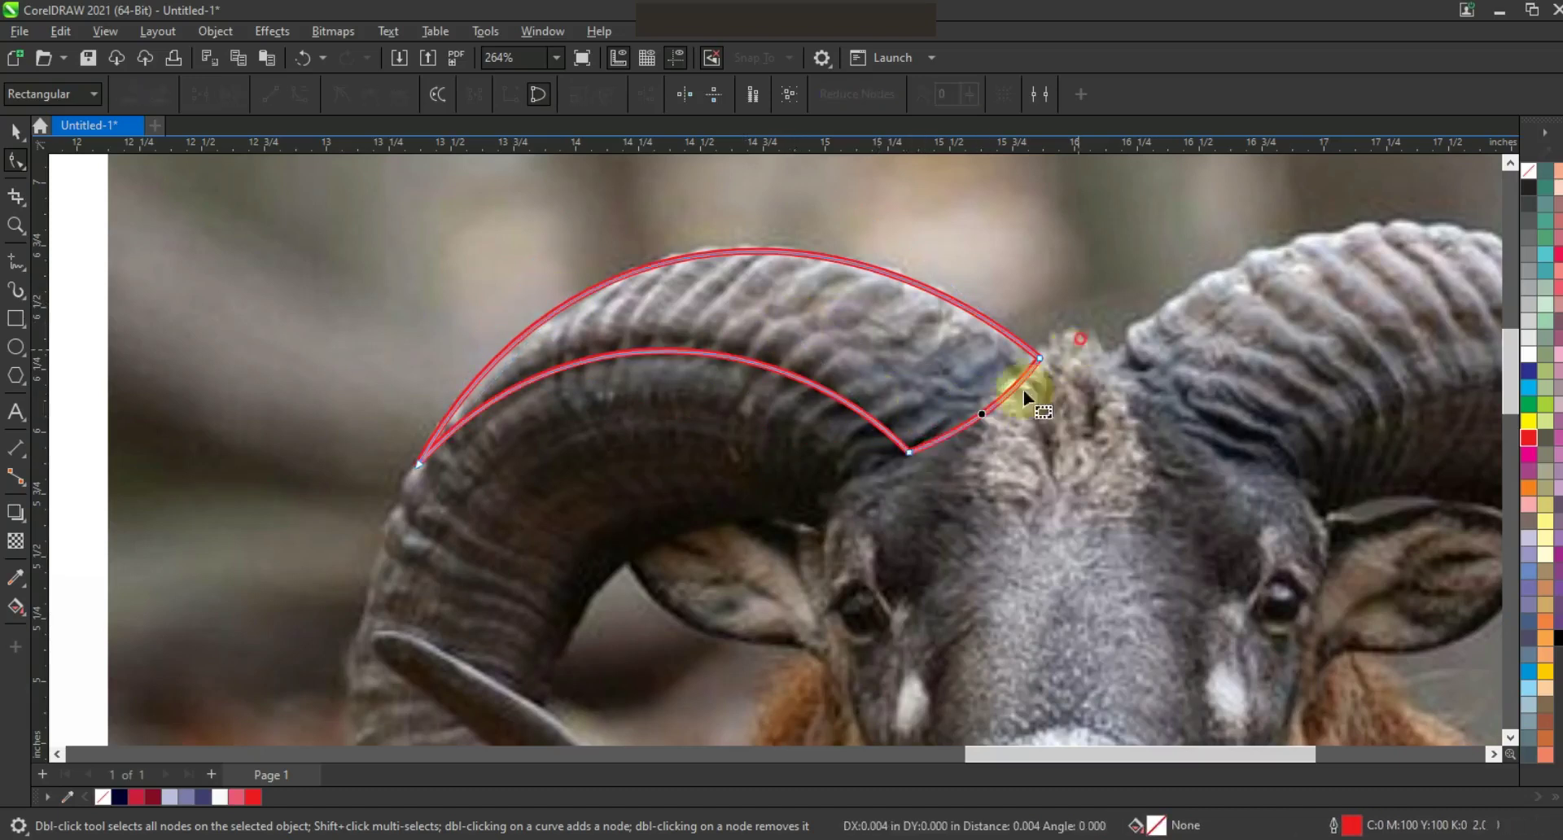
pyautogui.moveTo(909, 453); pyautogui.dragTo(905, 452)
pyautogui.click(768, 249)
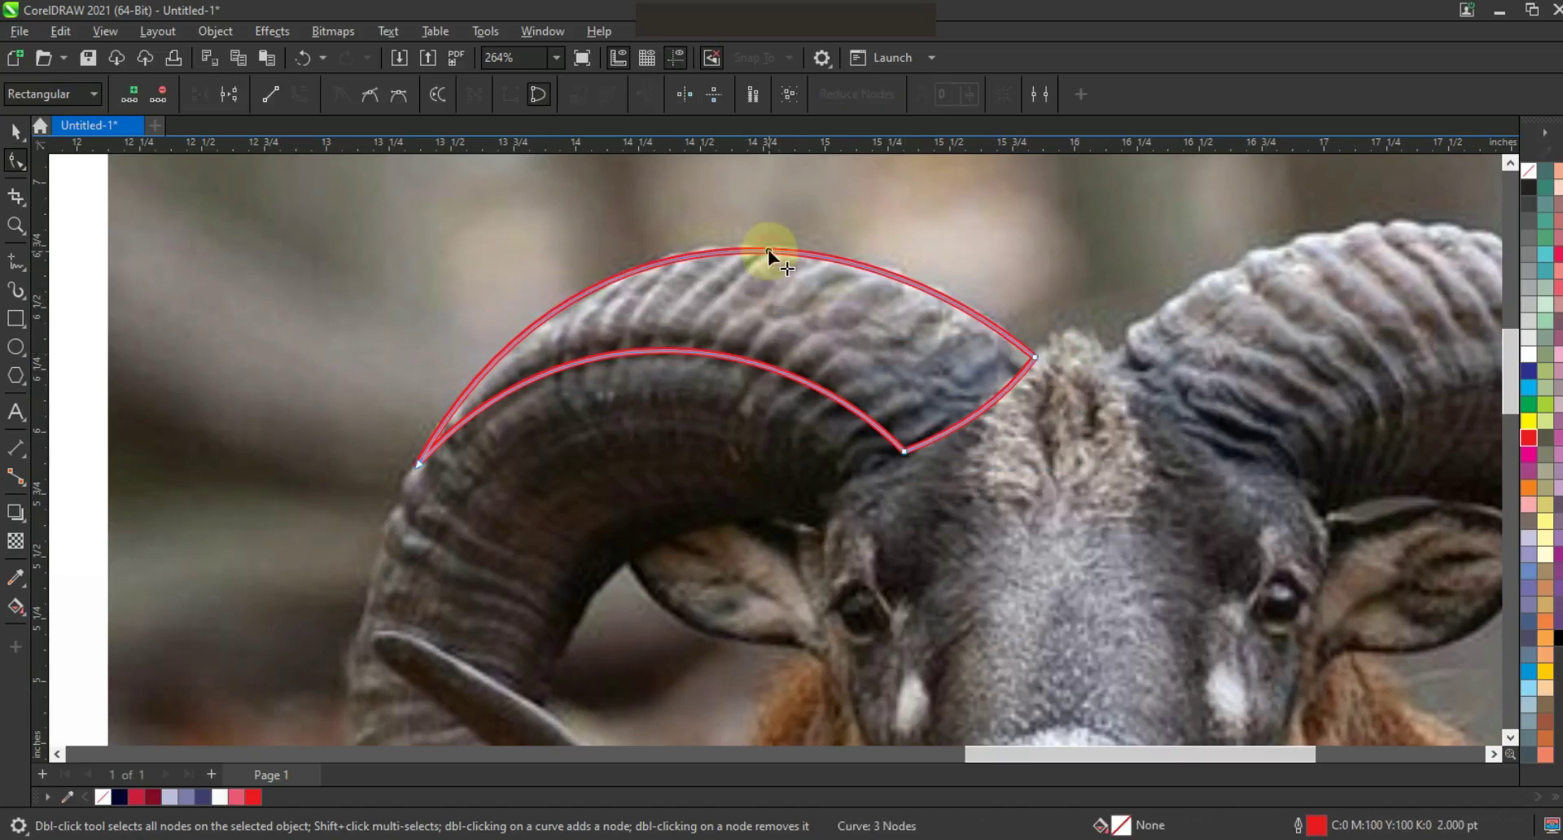
# Set the outline for new curves to 2.0 pt red, with the whole left-hand horn in view
pyautogui.click(20, 225)
pyautogui.doubleClick(20, 224)
pyautogui.moveTo(347, 240); pyautogui.dragTo(977, 603)
pyautogui.click(15, 268)
pyautogui.press('Escape')
pyautogui.click(616, 96)
pyautogui.click(575, 214)
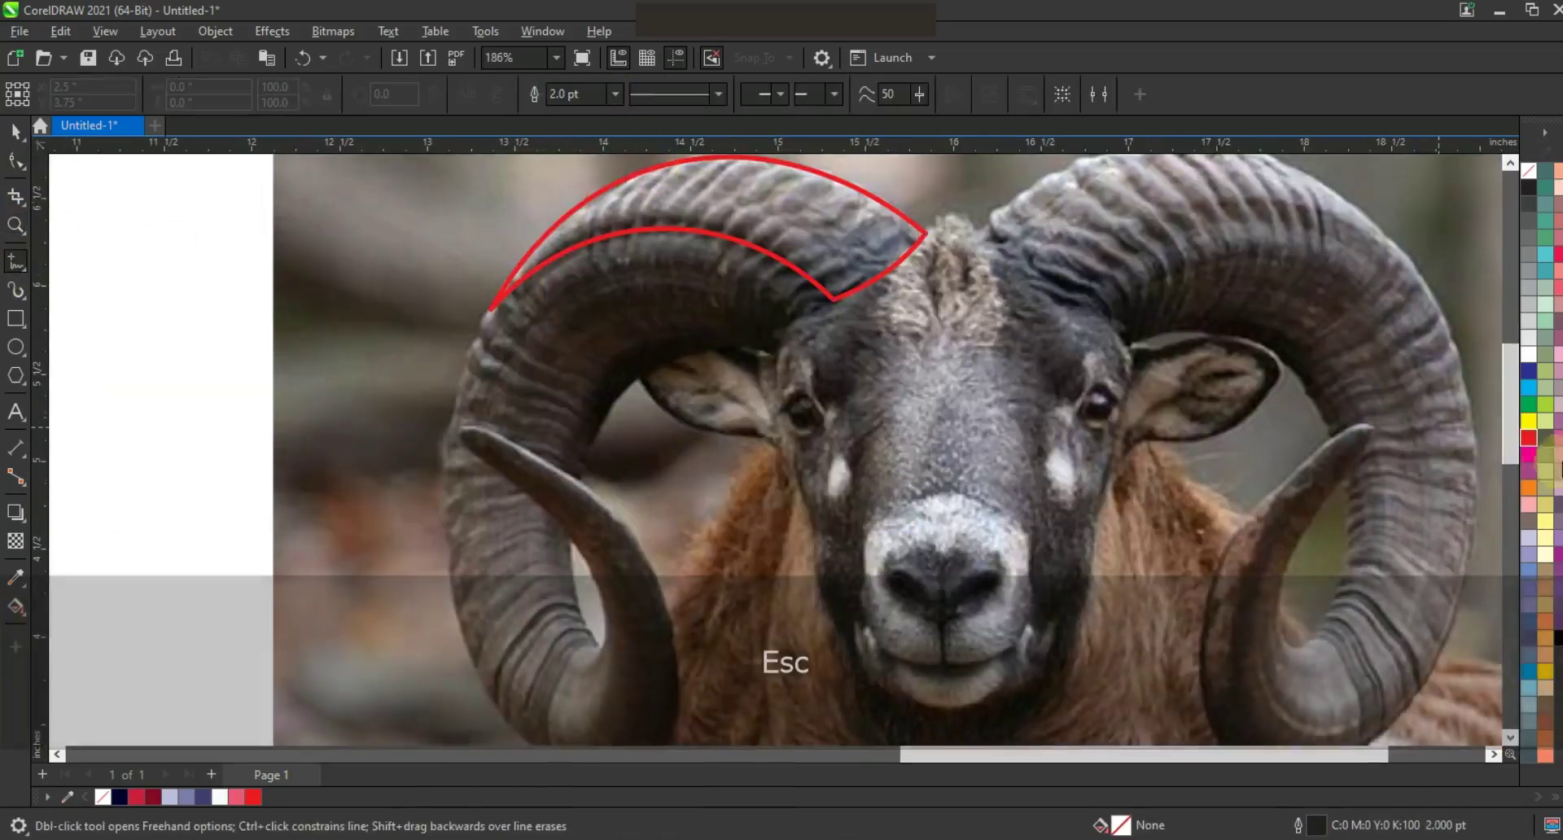
pyautogui.rightClick(1529, 438)
pyautogui.click(1502, 452)
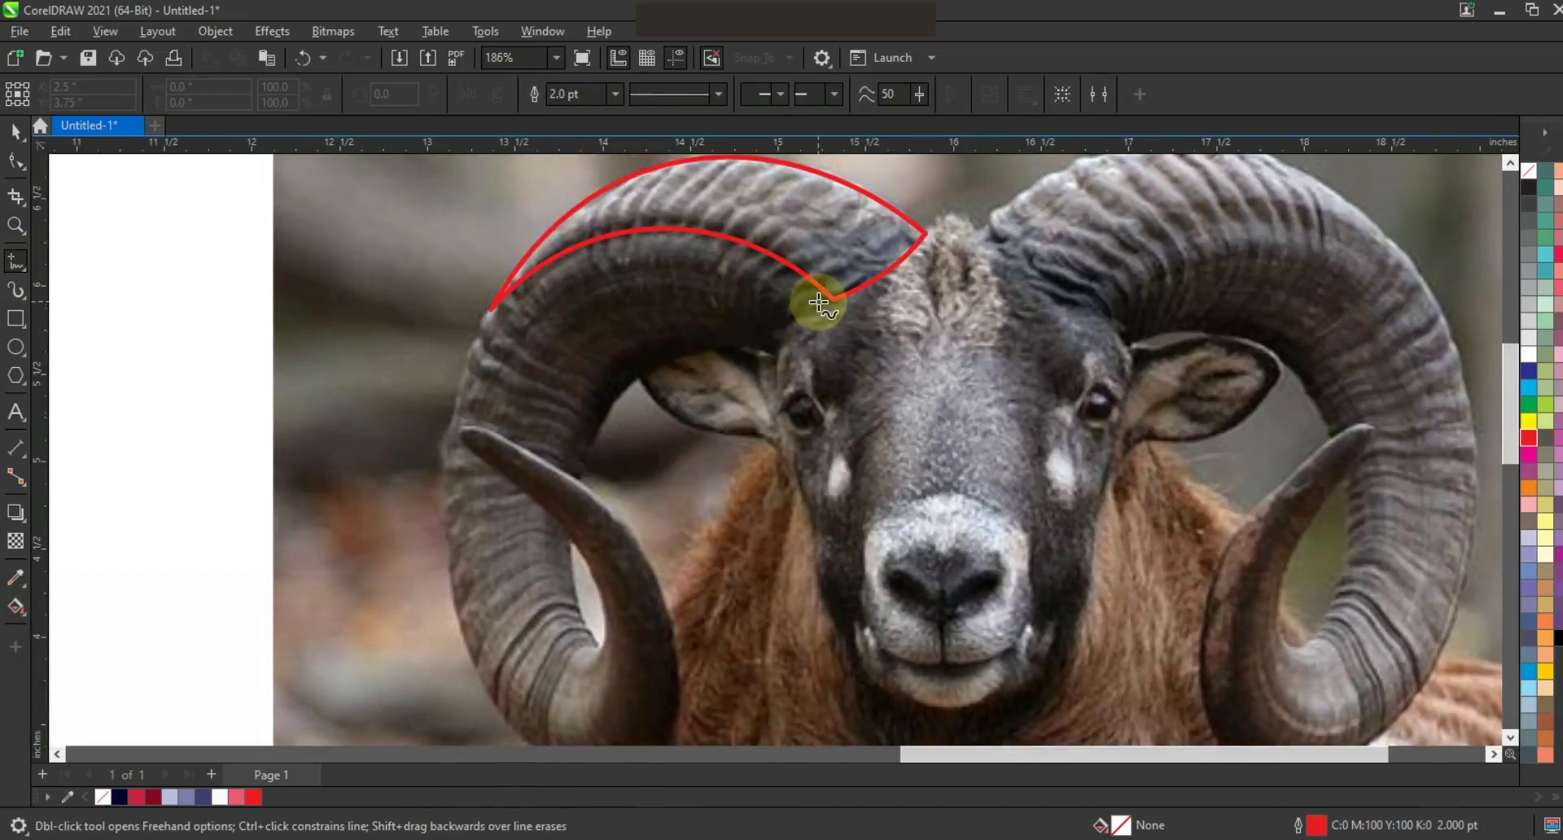
# Draw a closed straight-sided outline around the horn's middle band, from its base to above the curled tip
pyautogui.moveTo(819, 304); pyautogui.dragTo(773, 336)
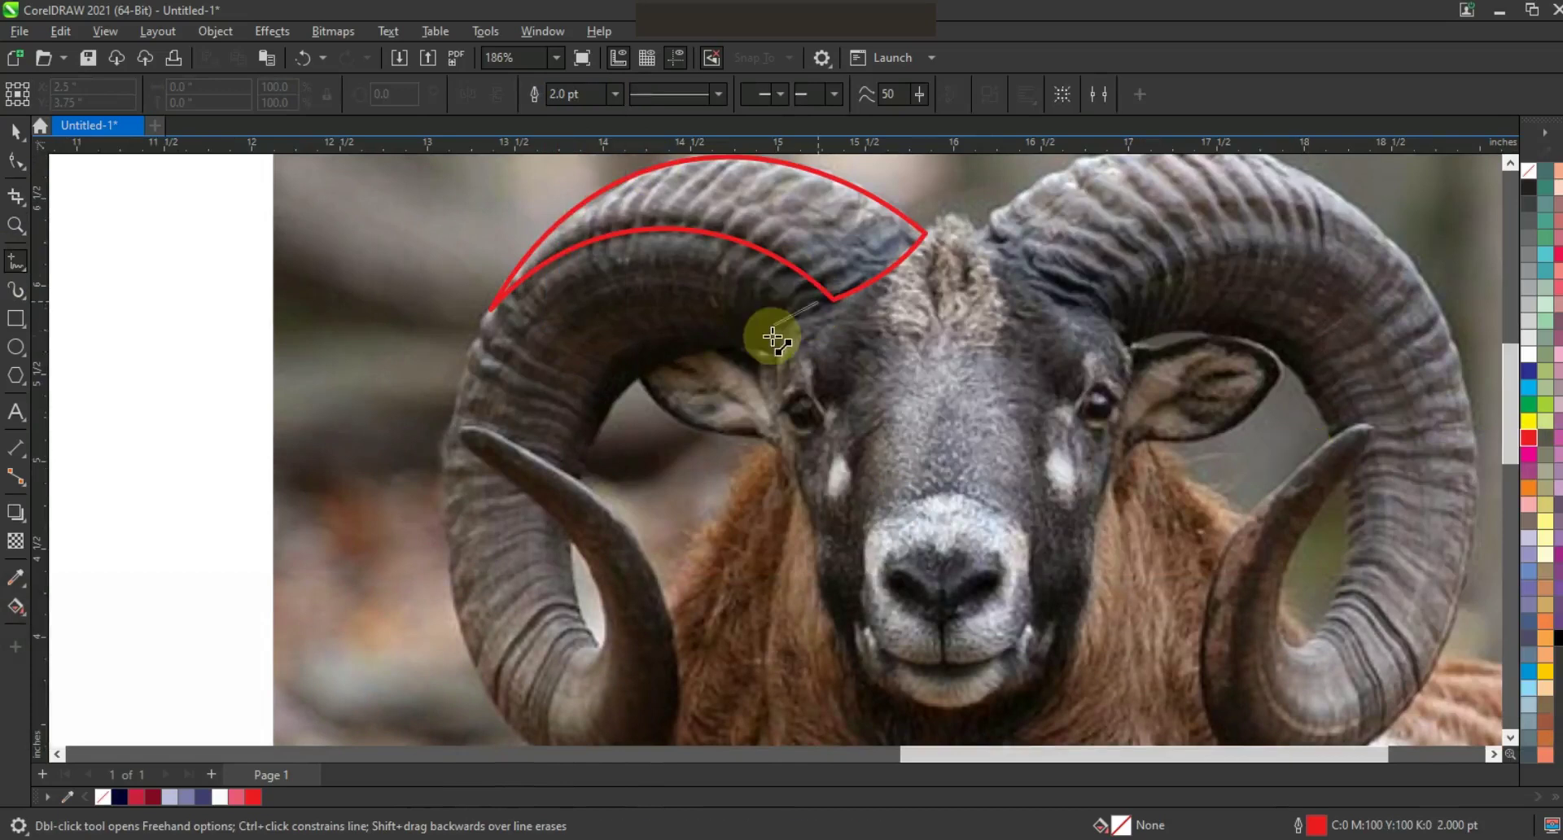
pyautogui.doubleClick(775, 341)
pyautogui.doubleClick(578, 469)
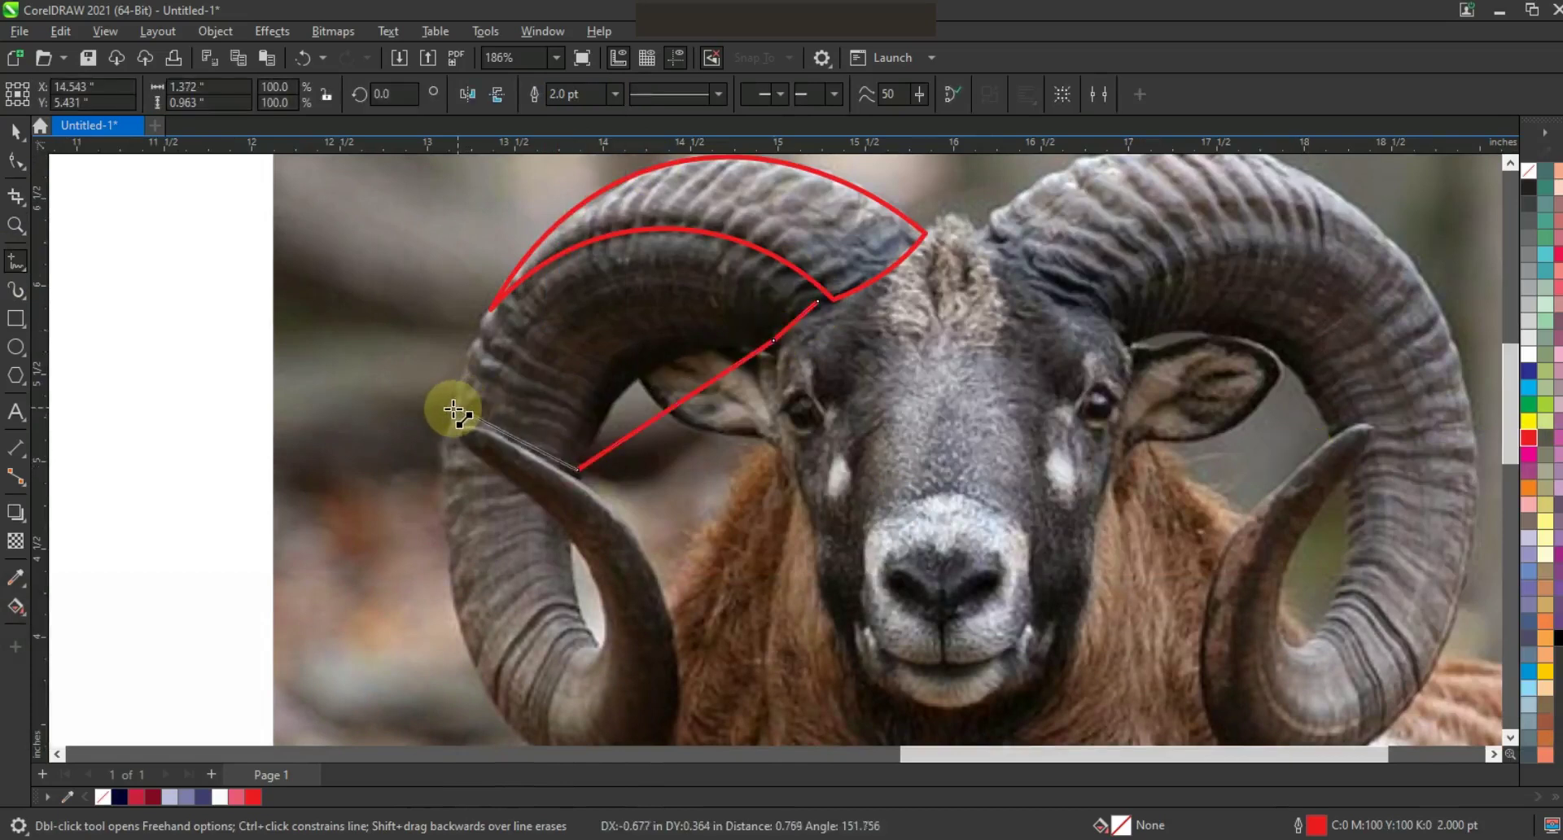
pyautogui.doubleClick(454, 409)
pyautogui.click(818, 302)
# Curve the middle band's long outer edge parallel to the upper shape and bend its short end above the curled tip
pyautogui.press('F10')
pyautogui.moveTo(697, 339); pyautogui.dragTo(718, 221)
pyautogui.moveTo(497, 257); pyautogui.dragTo(489, 251)
pyautogui.moveTo(718, 222); pyautogui.dragTo(702, 188)
pyautogui.click(461, 427)
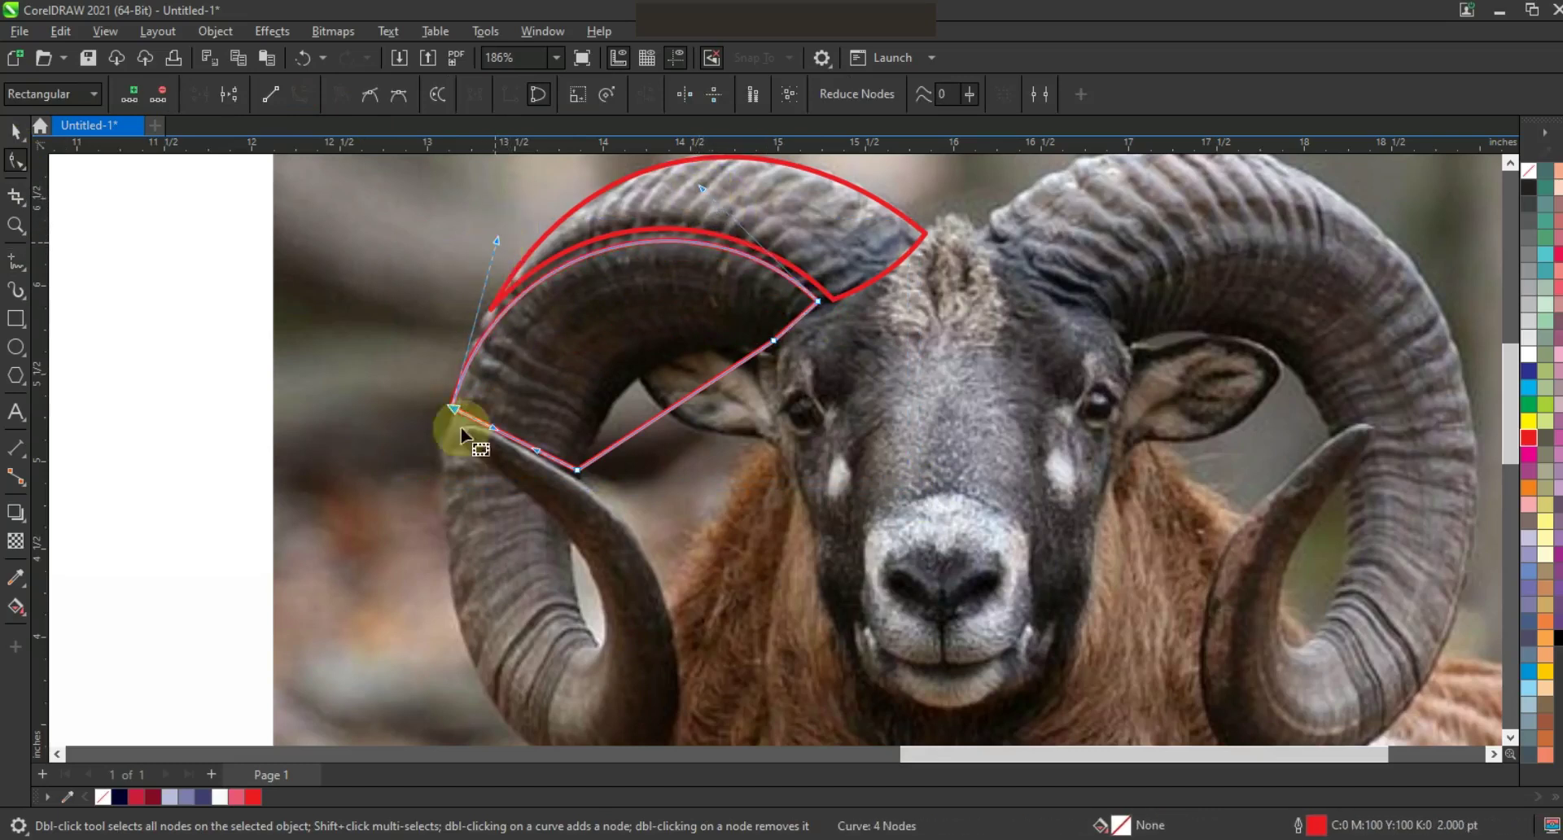
pyautogui.click(455, 410)
pyautogui.click(499, 241)
# Curve the middle band's edges at the base and along the inside of the horn, and adjust the lower end
pyautogui.moveTo(789, 324); pyautogui.dragTo(787, 319)
pyautogui.click(773, 339)
pyautogui.moveTo(708, 385); pyautogui.dragTo(699, 311)
pyautogui.click(510, 433)
pyautogui.click(577, 471)
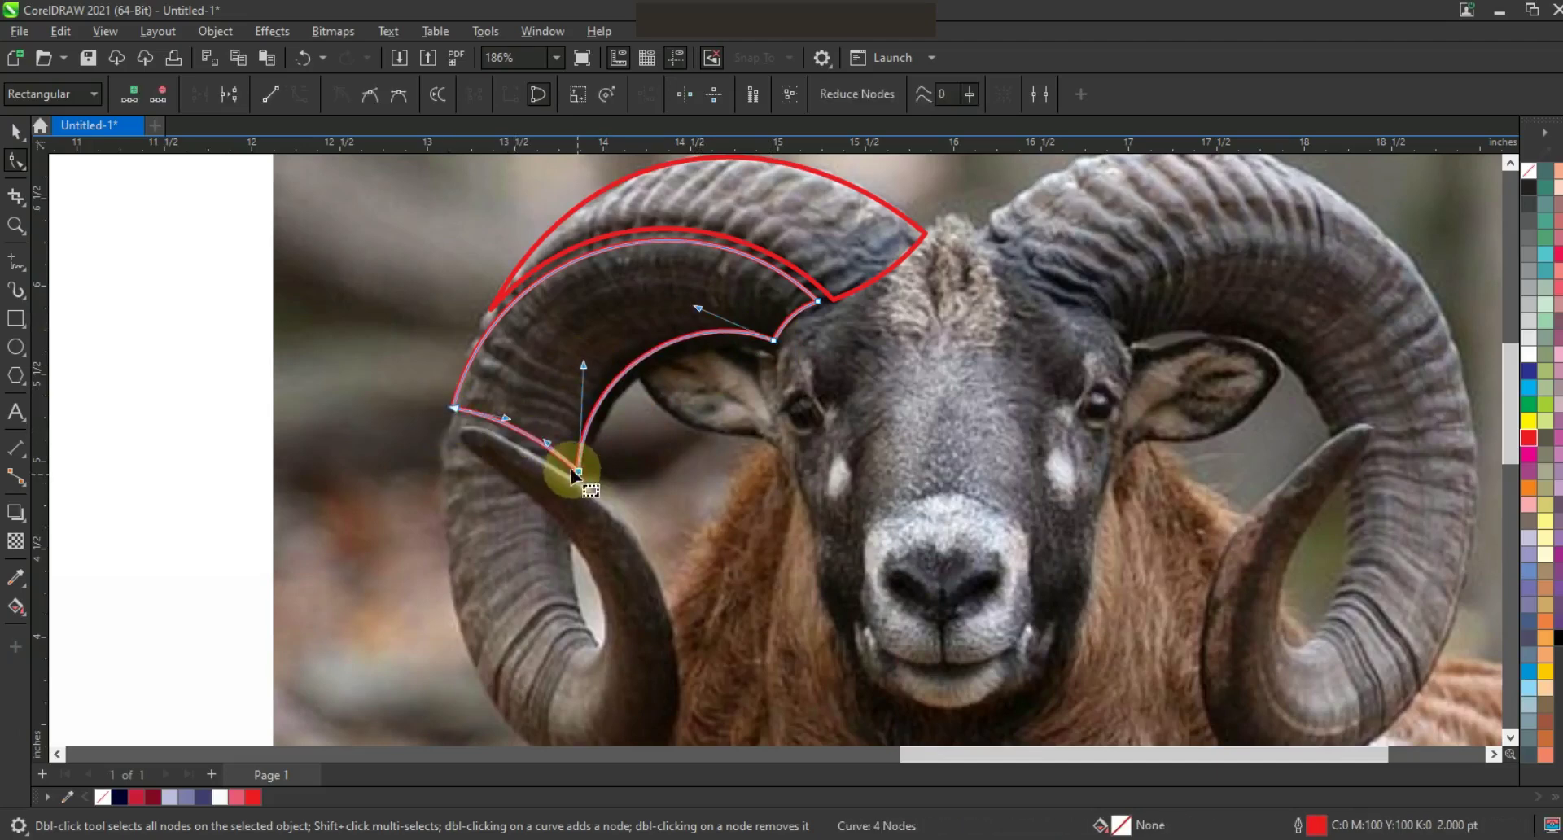
# Draw a closed four-point outline around the lower outer section of the left-hand horn
pyautogui.doubleClick(26, 228)
pyautogui.moveTo(363, 271); pyautogui.dragTo(1062, 646)
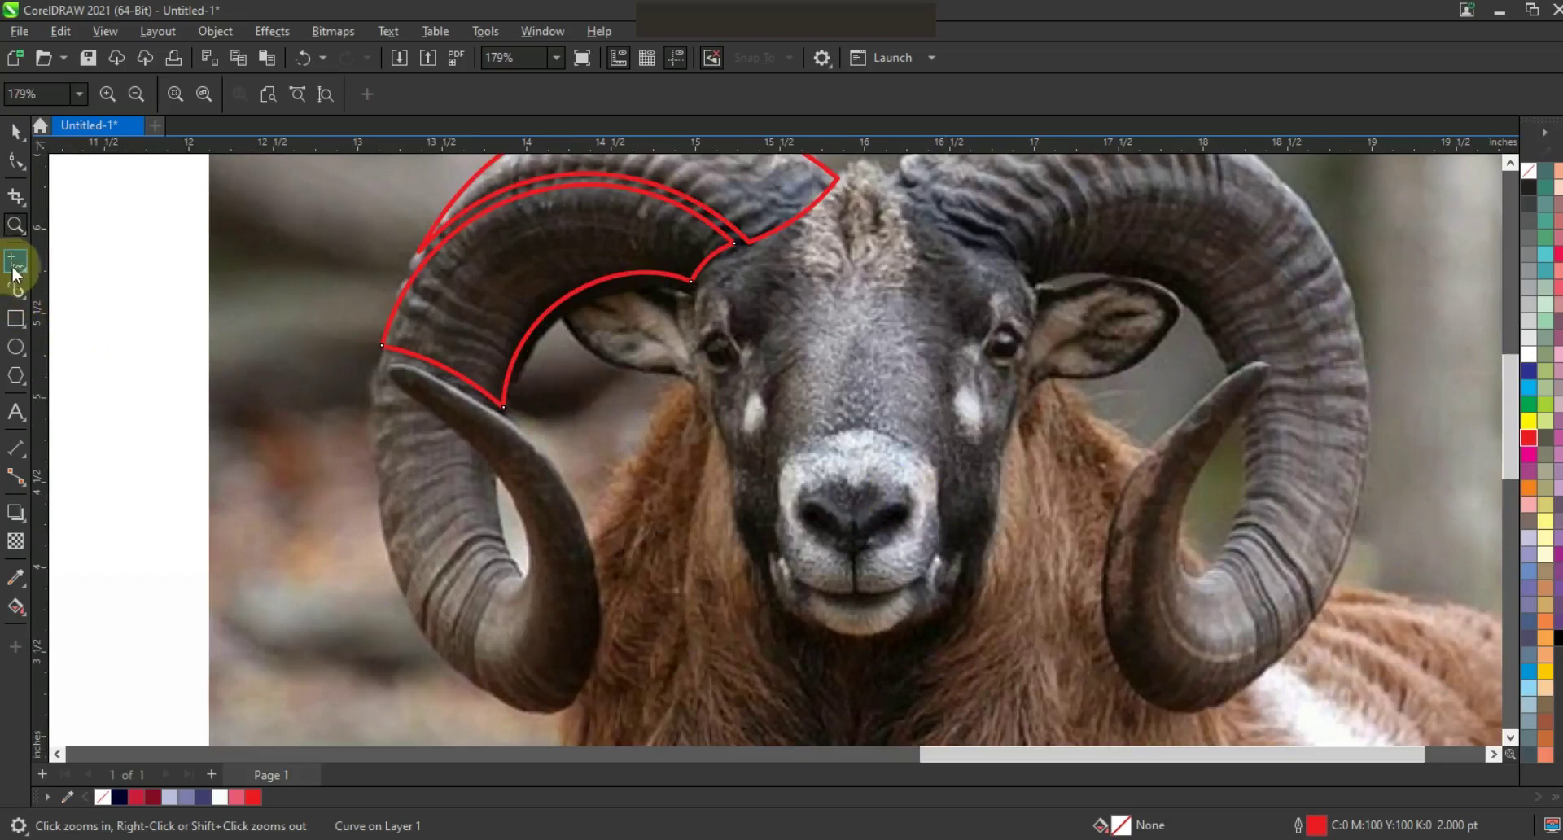
pyautogui.click(15, 265)
pyautogui.click(374, 379)
pyautogui.doubleClick(486, 471)
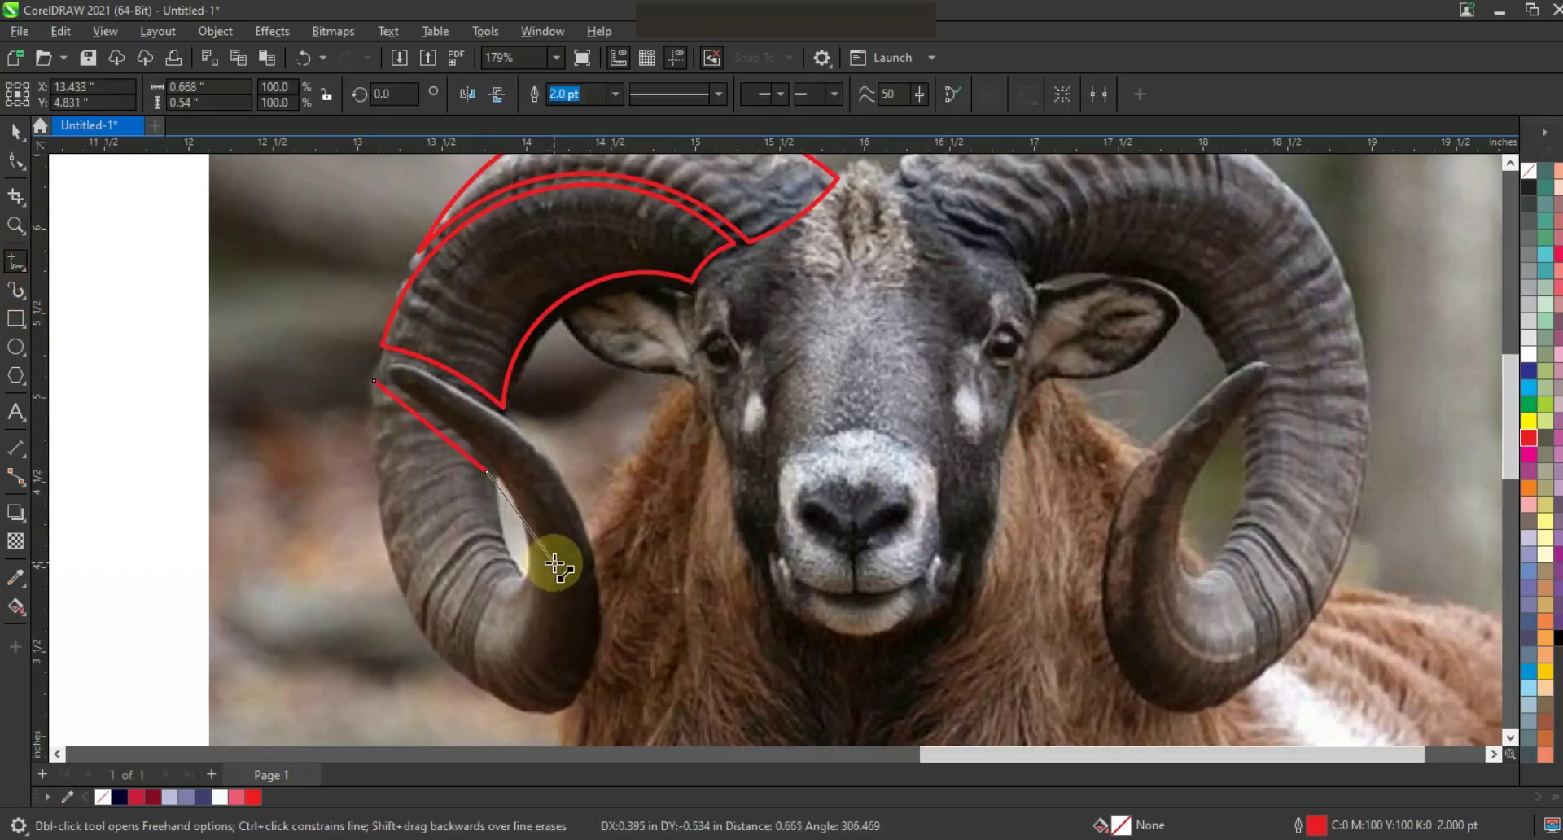
pyautogui.doubleClick(554, 564)
pyautogui.doubleClick(408, 607)
pyautogui.click(375, 380)
# Convert all segments of the lower section to curves and bend them to follow the horn's outer and inner contours
pyautogui.click(17, 162)
pyautogui.hotkey('ctrl', 'a')
pyautogui.click(300, 96)
pyautogui.moveTo(395, 521); pyautogui.dragTo(383, 523)
pyautogui.moveTo(462, 495); pyautogui.dragTo(524, 544)
pyautogui.moveTo(502, 605); pyautogui.dragTo(455, 596)
pyautogui.moveTo(528, 641); pyautogui.dragTo(550, 681)
pyautogui.moveTo(426, 671); pyautogui.dragTo(445, 685)
pyautogui.moveTo(548, 680); pyautogui.dragTo(555, 687)
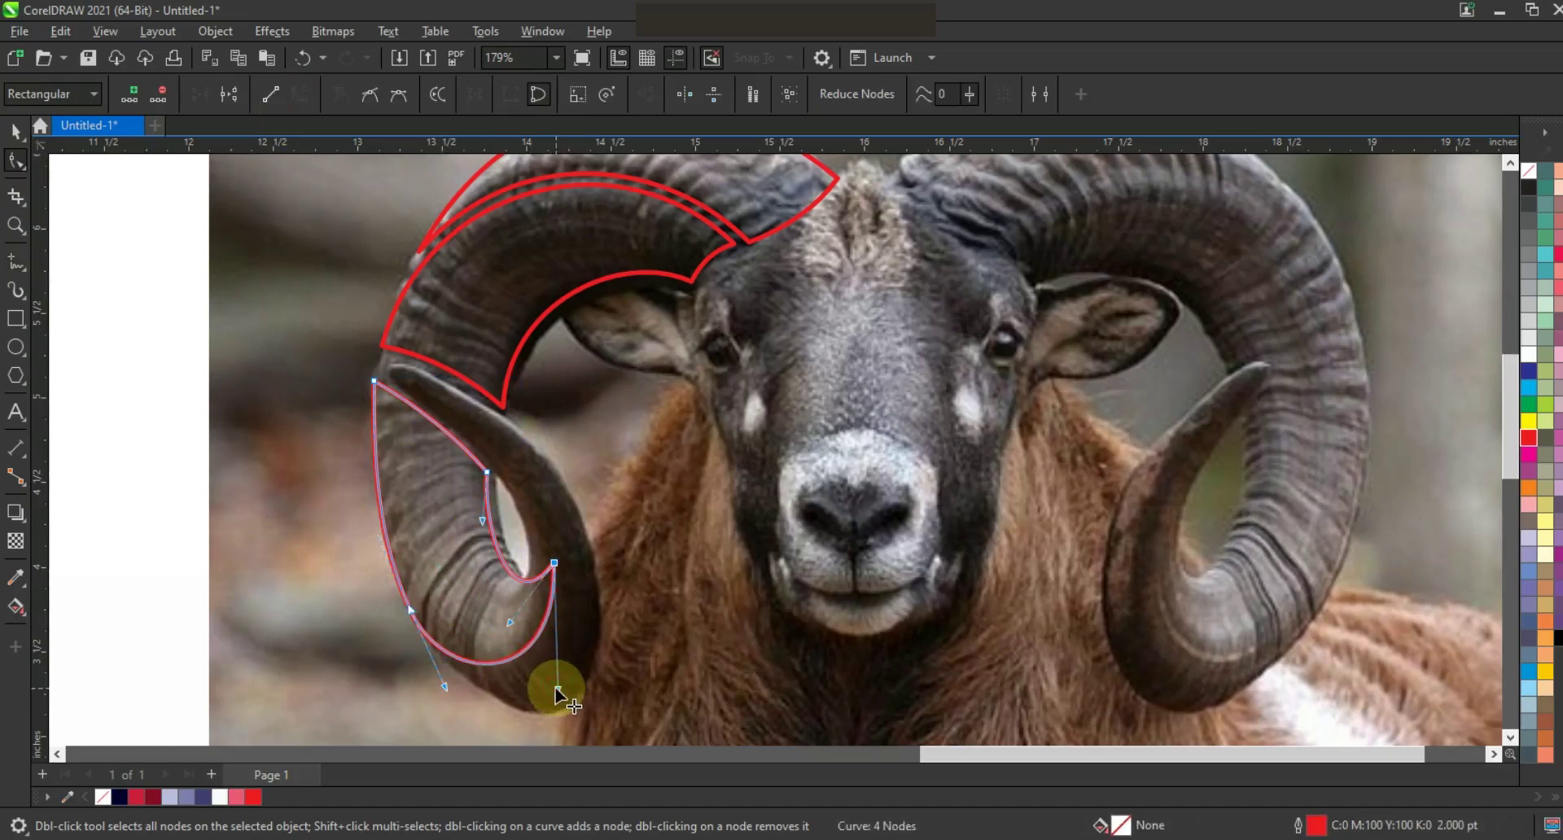
# Draw a closed five-point outline of the horn's curled tip, from its point around the lower bend
pyautogui.click(11, 265)
pyautogui.click(368, 346)
pyautogui.click(587, 545)
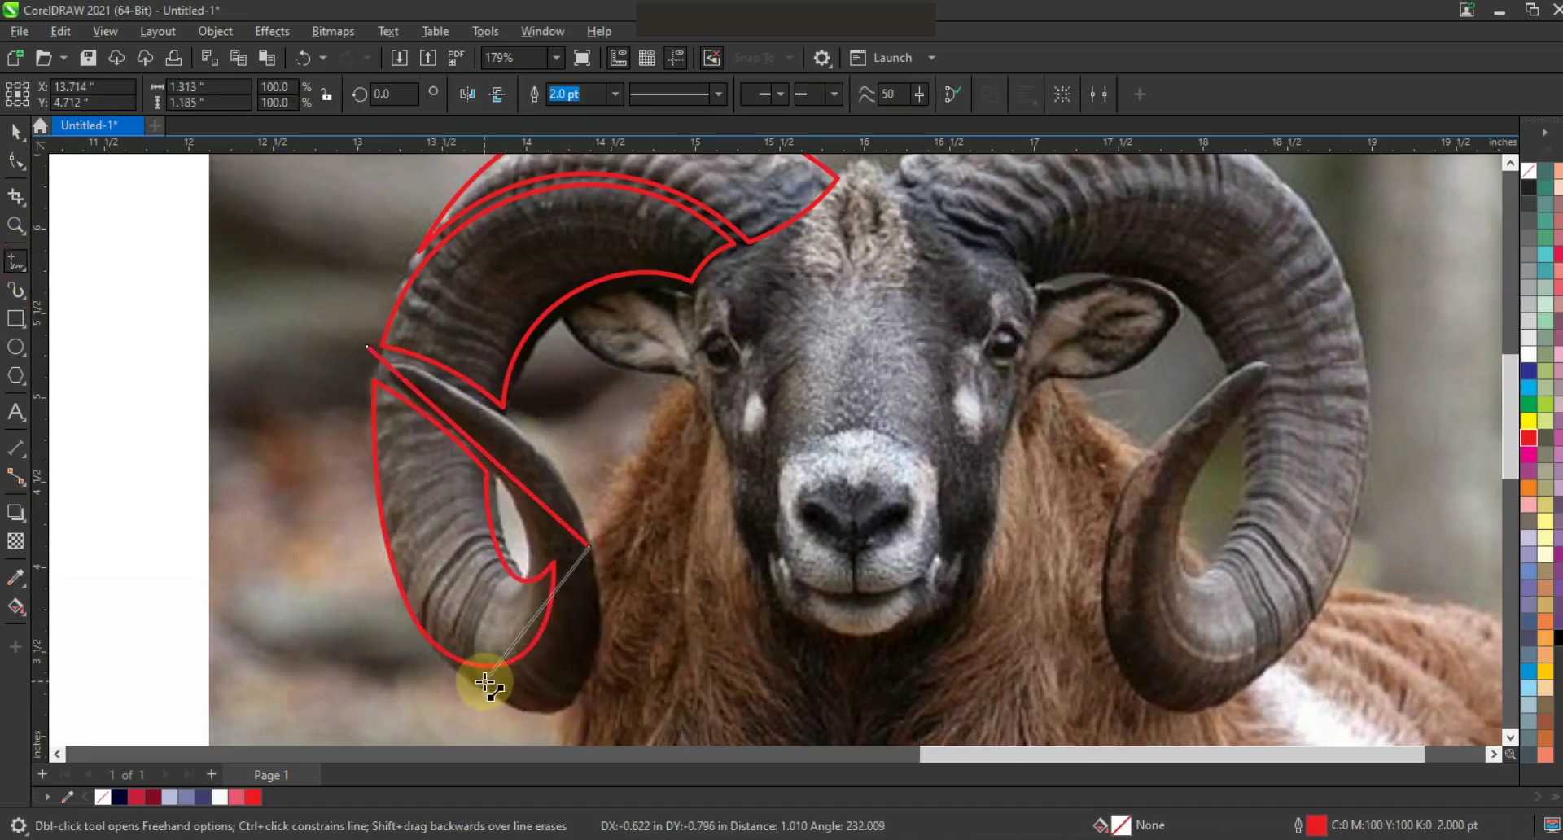
pyautogui.click(485, 681)
pyautogui.click(560, 546)
pyautogui.click(534, 564)
pyautogui.click(368, 349)
# Convert the tip outline to curves, bend its two long upper edges and adjust the pointed end
pyautogui.press('F10')
pyautogui.click(199, 95)
pyautogui.moveTo(495, 463)
pyautogui.mouseDown()
pyautogui.moveTo(525, 438)
pyautogui.moveTo(477, 461)
pyautogui.moveTo(490, 453)
pyautogui.mouseUp()
pyautogui.click(362, 349)
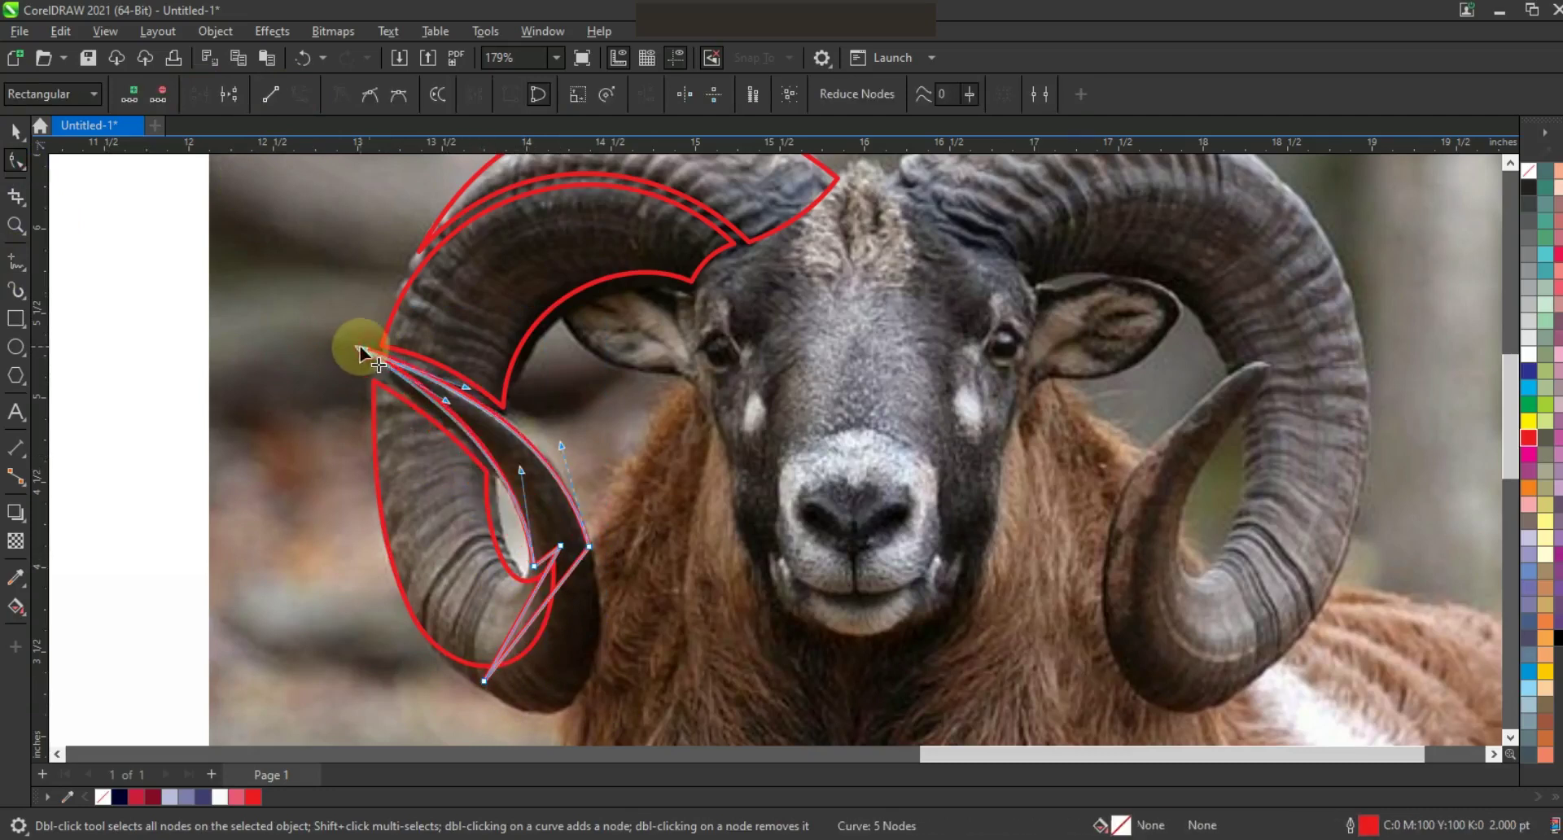
pyautogui.moveTo(356, 347); pyautogui.dragTo(359, 349)
pyautogui.moveTo(522, 470); pyautogui.dragTo(521, 463)
pyautogui.click(456, 389)
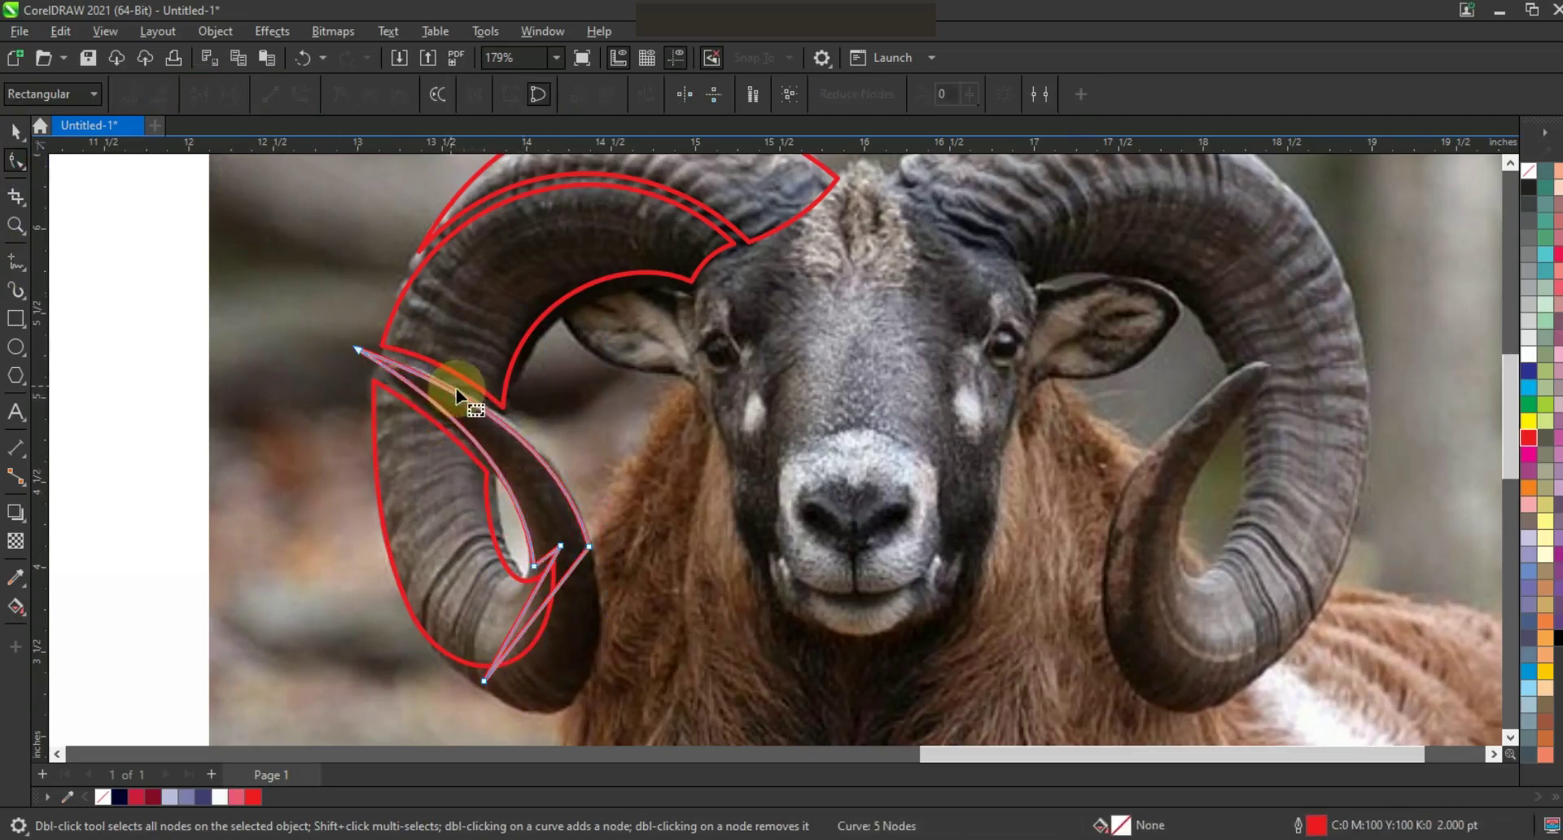
pyautogui.moveTo(451, 389); pyautogui.dragTo(448, 384)
# Curve the tip outline's outer and inner edges around the lower bend of the horn
pyautogui.click(594, 556)
pyautogui.click(590, 548)
pyautogui.moveTo(608, 528); pyautogui.dragTo(560, 690)
pyautogui.moveTo(519, 617); pyautogui.dragTo(549, 642)
pyautogui.click(484, 680)
pyautogui.moveTo(546, 563)
pyautogui.mouseDown()
pyautogui.moveTo(573, 545)
pyautogui.moveTo(536, 564)
pyautogui.mouseUp()
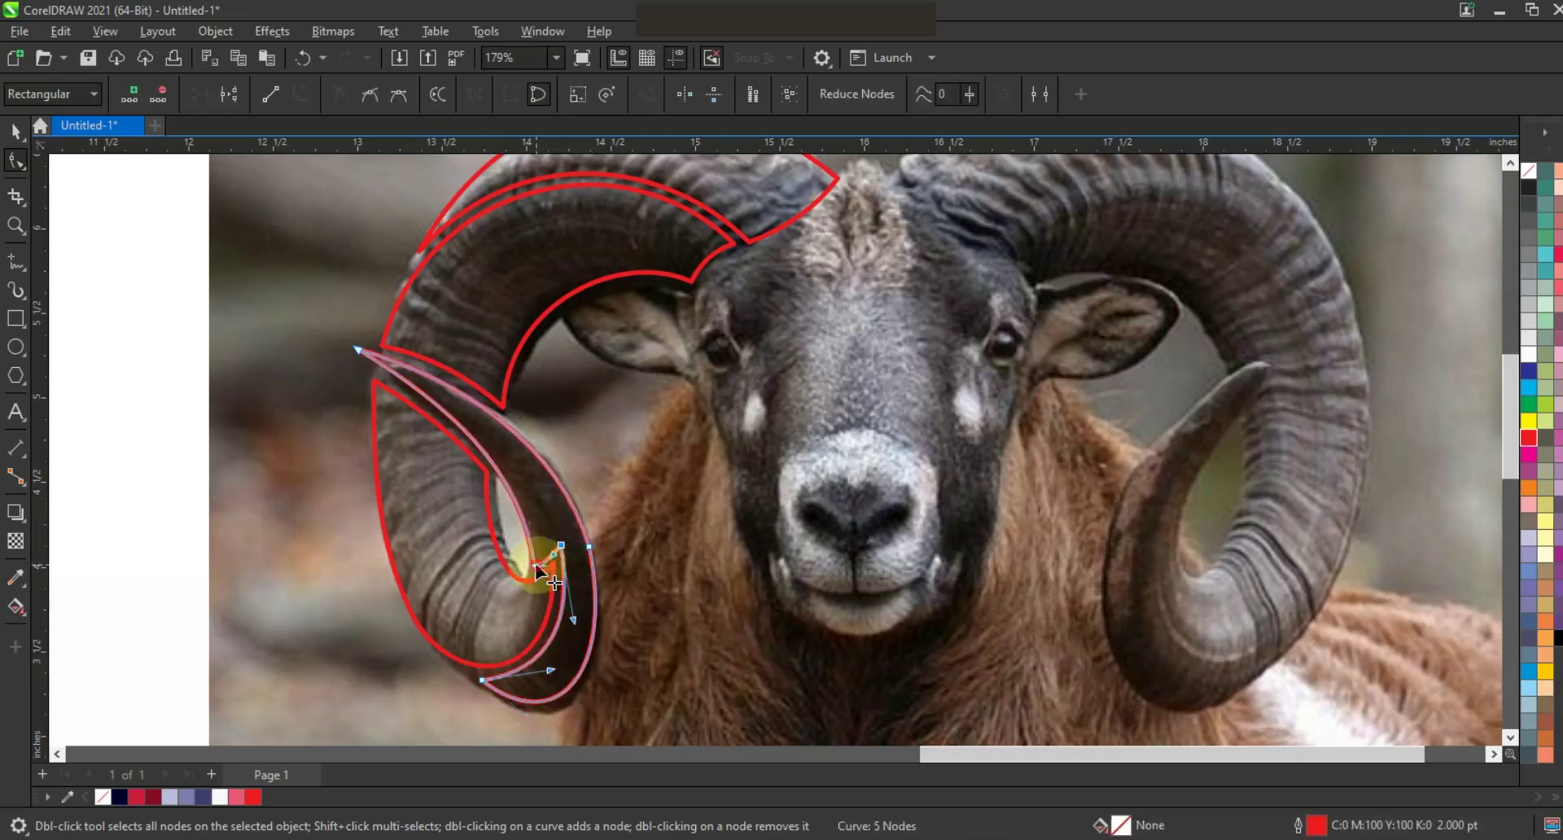
# Select the four horn shapes together and fill them with red
pyautogui.click(17, 130)
pyautogui.press('F3')
pyautogui.moveTo(320, 234); pyautogui.dragTo(847, 622)
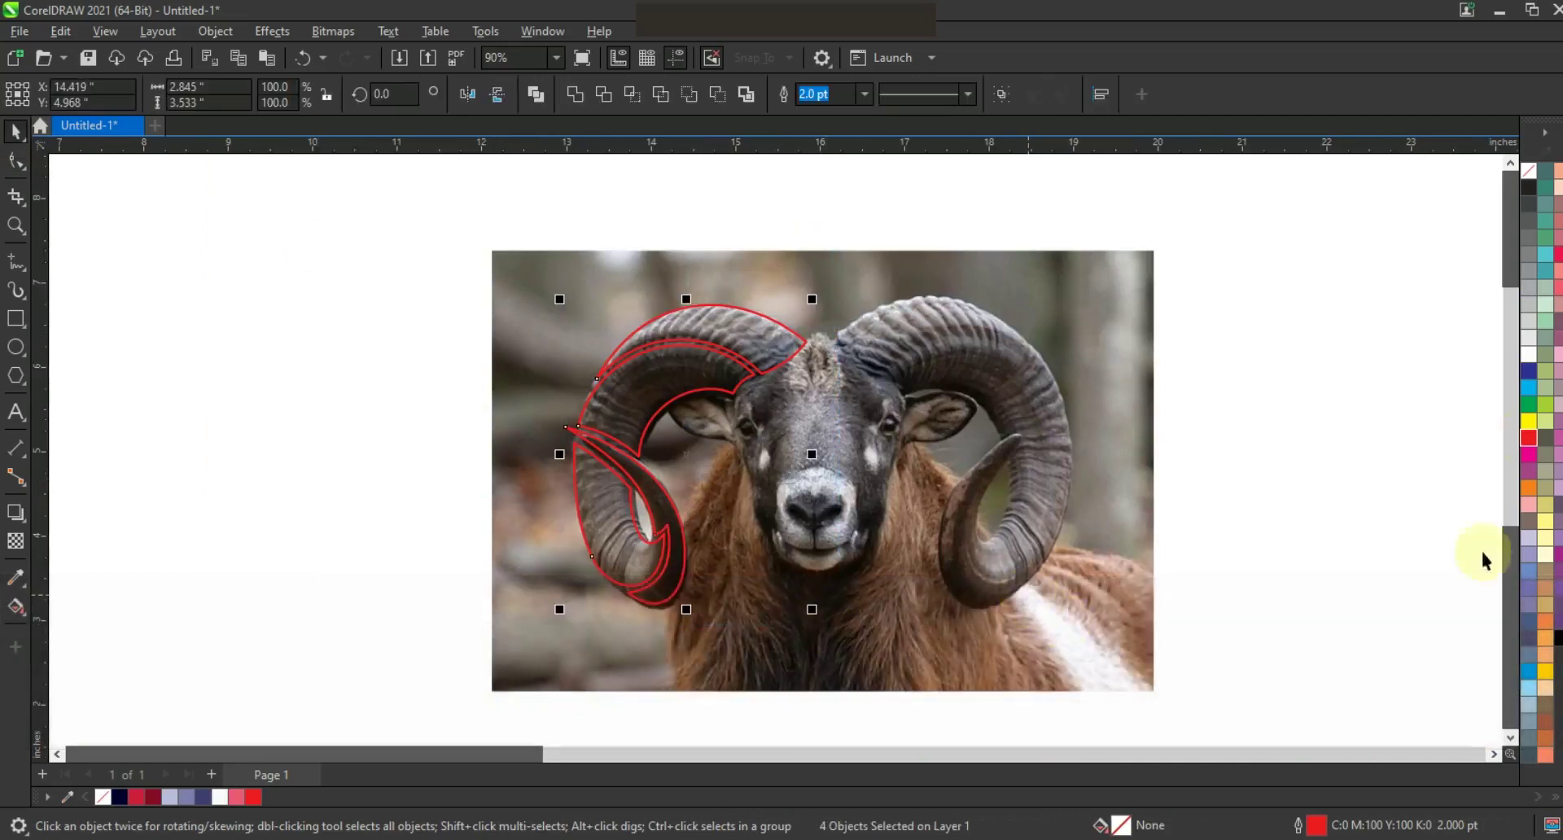
pyautogui.click(1528, 437)
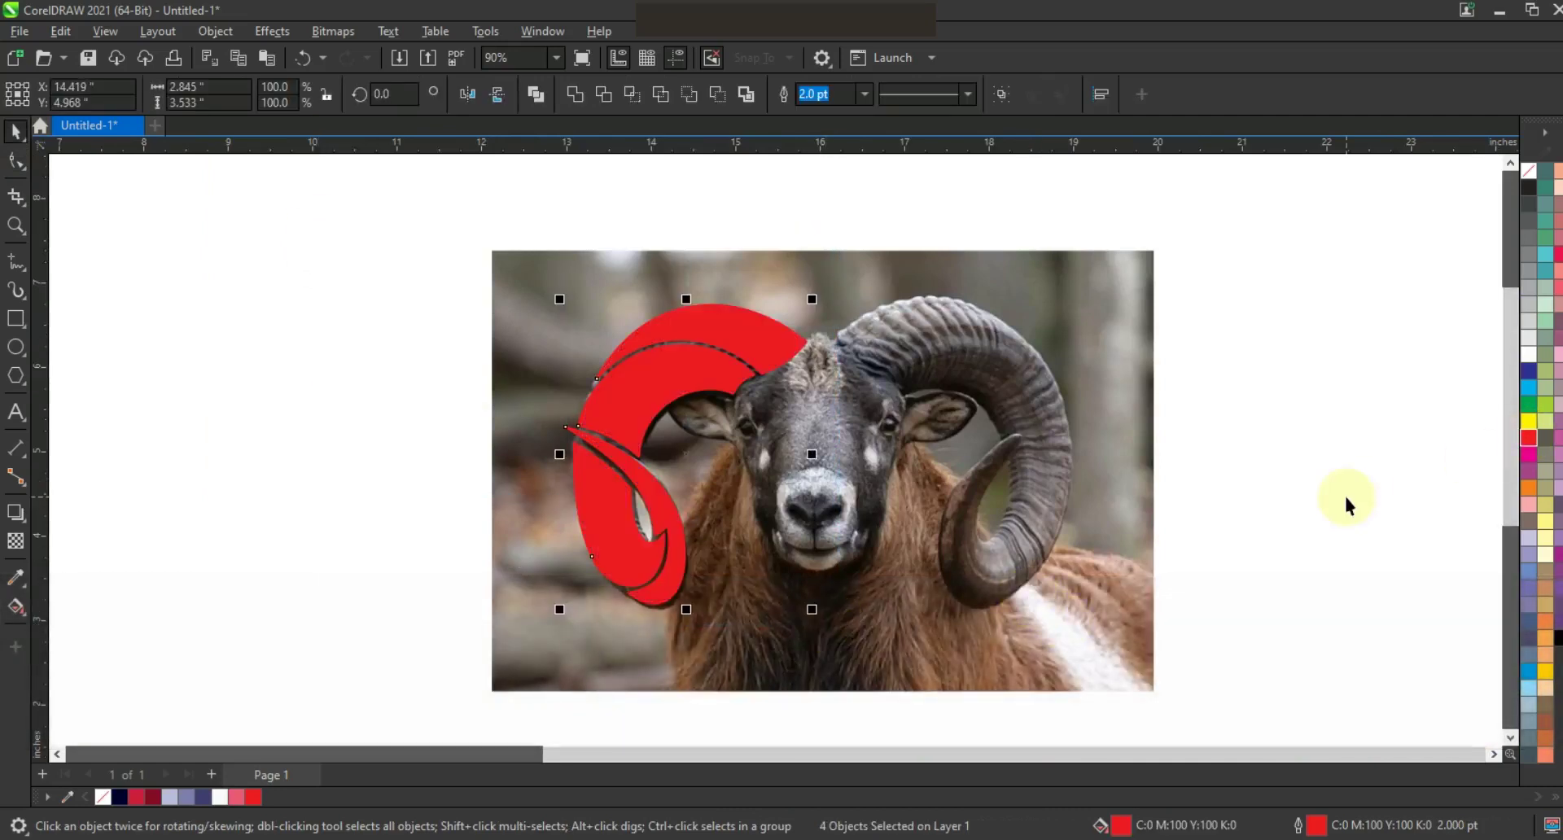
# Start a half-face outline with a vertical line from forehead to nose, adding points around the mouth and muzzle
pyautogui.click(16, 226)
pyautogui.moveTo(595, 273); pyautogui.dragTo(1009, 617)
pyautogui.click(15, 261)
pyautogui.click(803, 273)
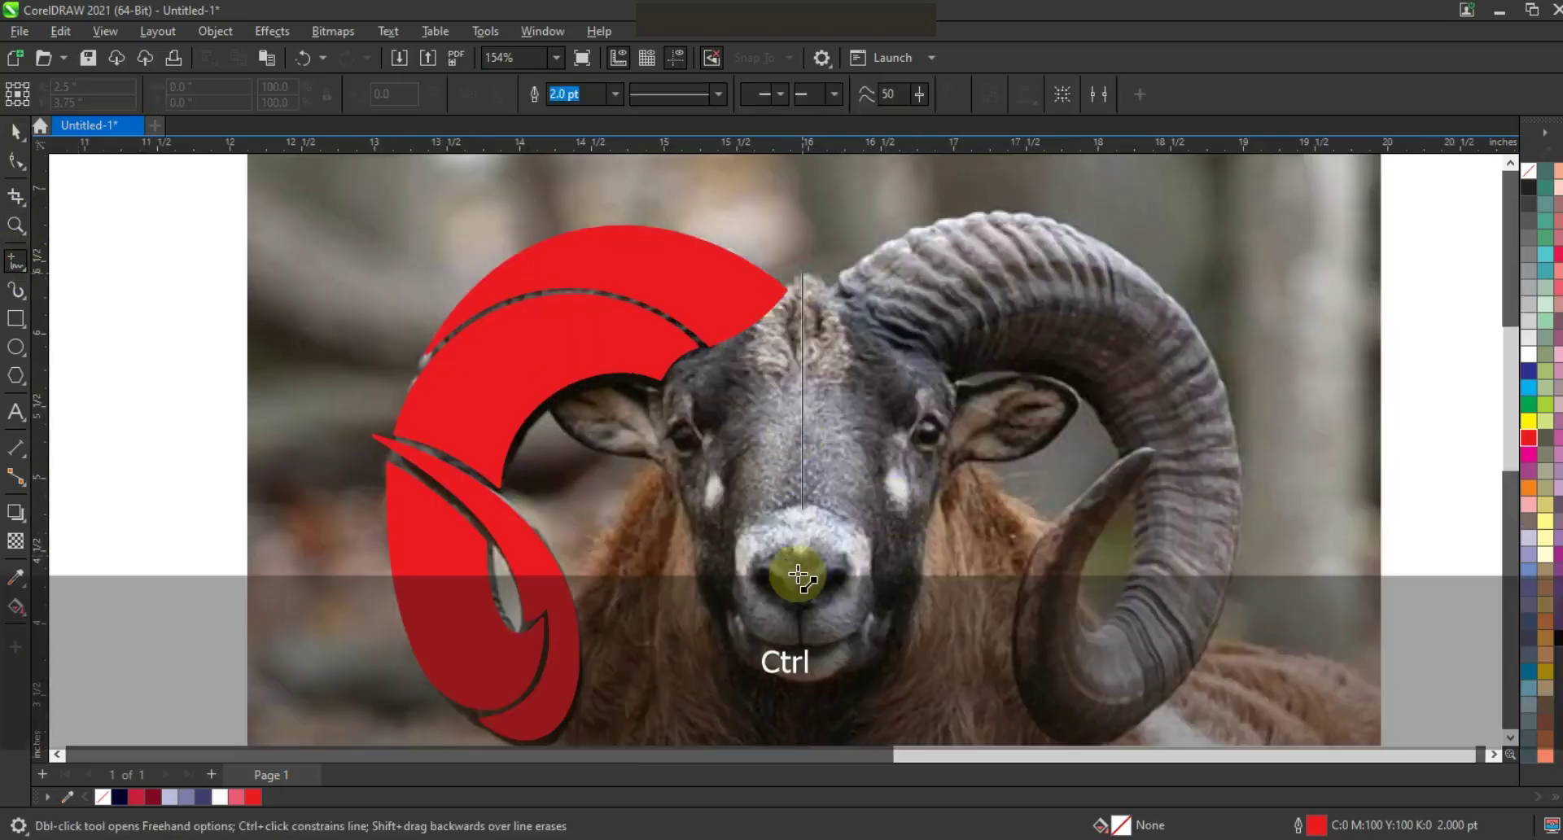
pyautogui.keyDown('ctrl'); pyautogui.click(802, 592); pyautogui.keyUp('ctrl')
pyautogui.doubleClick(795, 643)
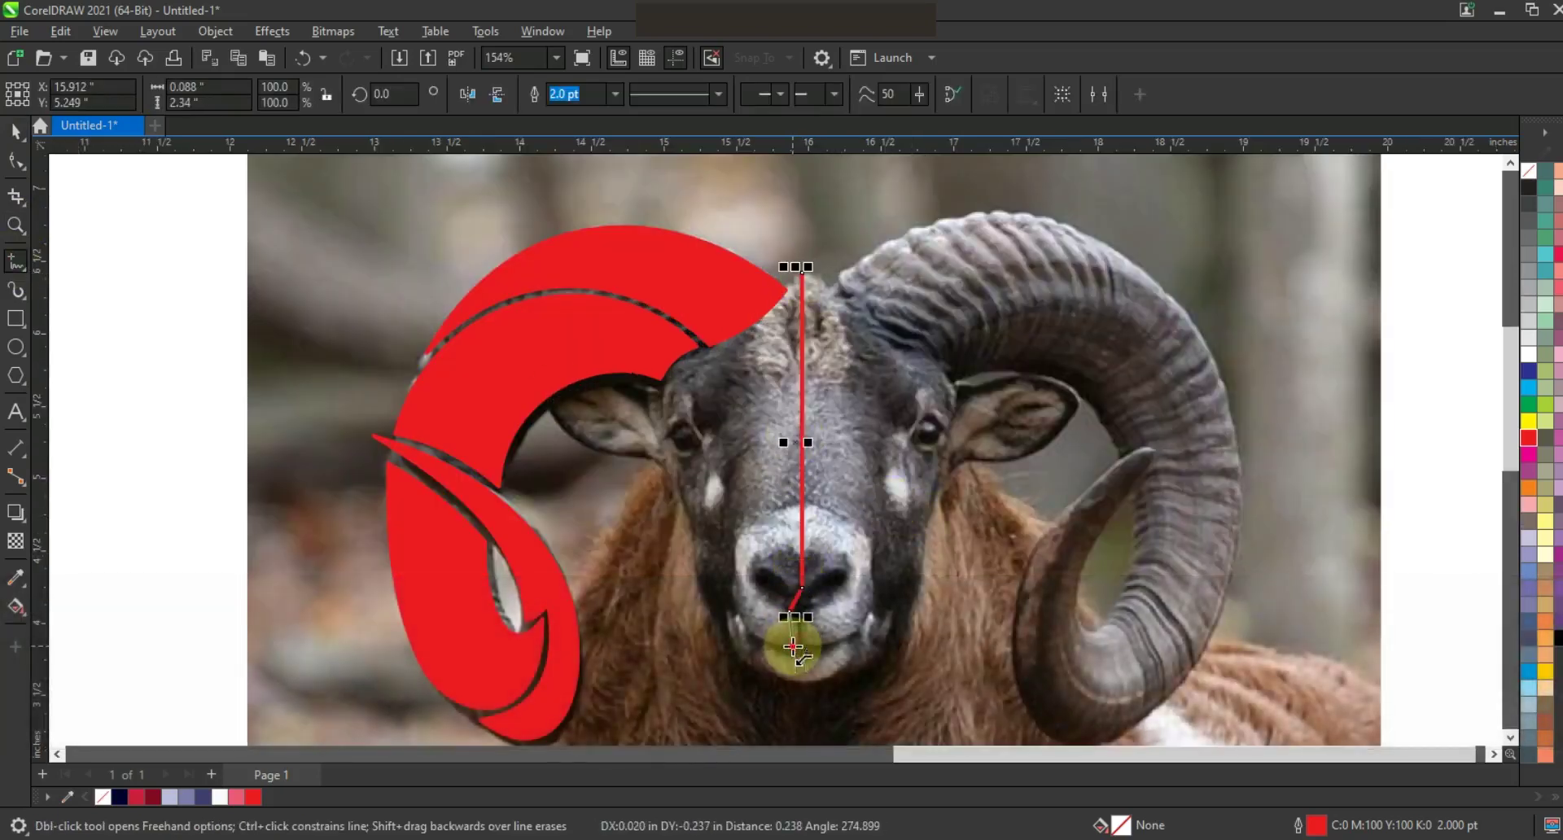
pyautogui.click(727, 580)
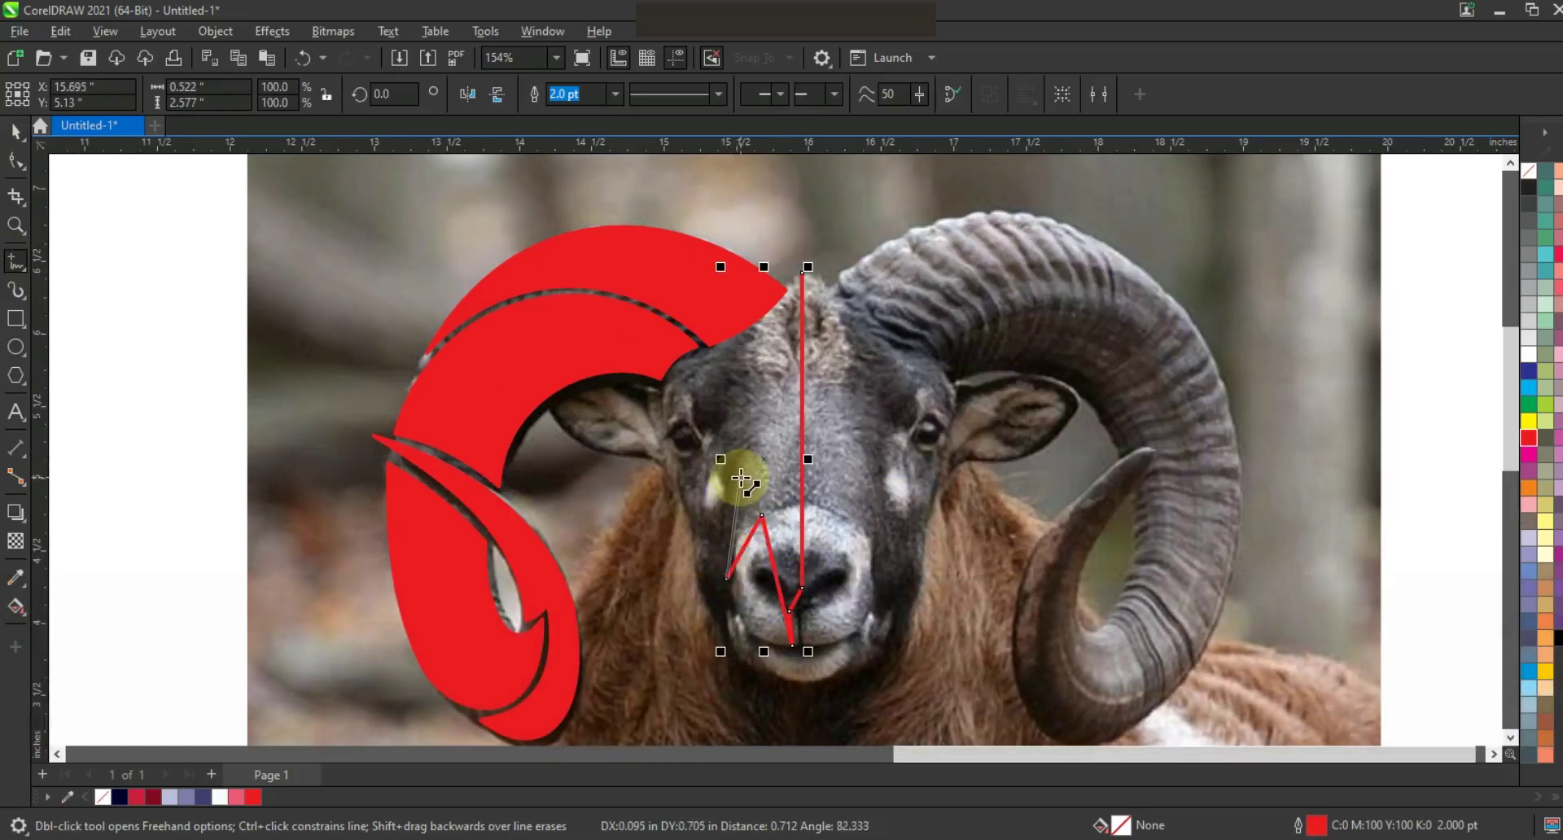
# Continue the outline up the cheek, around the eye and along the forehead, closing it at the starting point
pyautogui.click(733, 466)
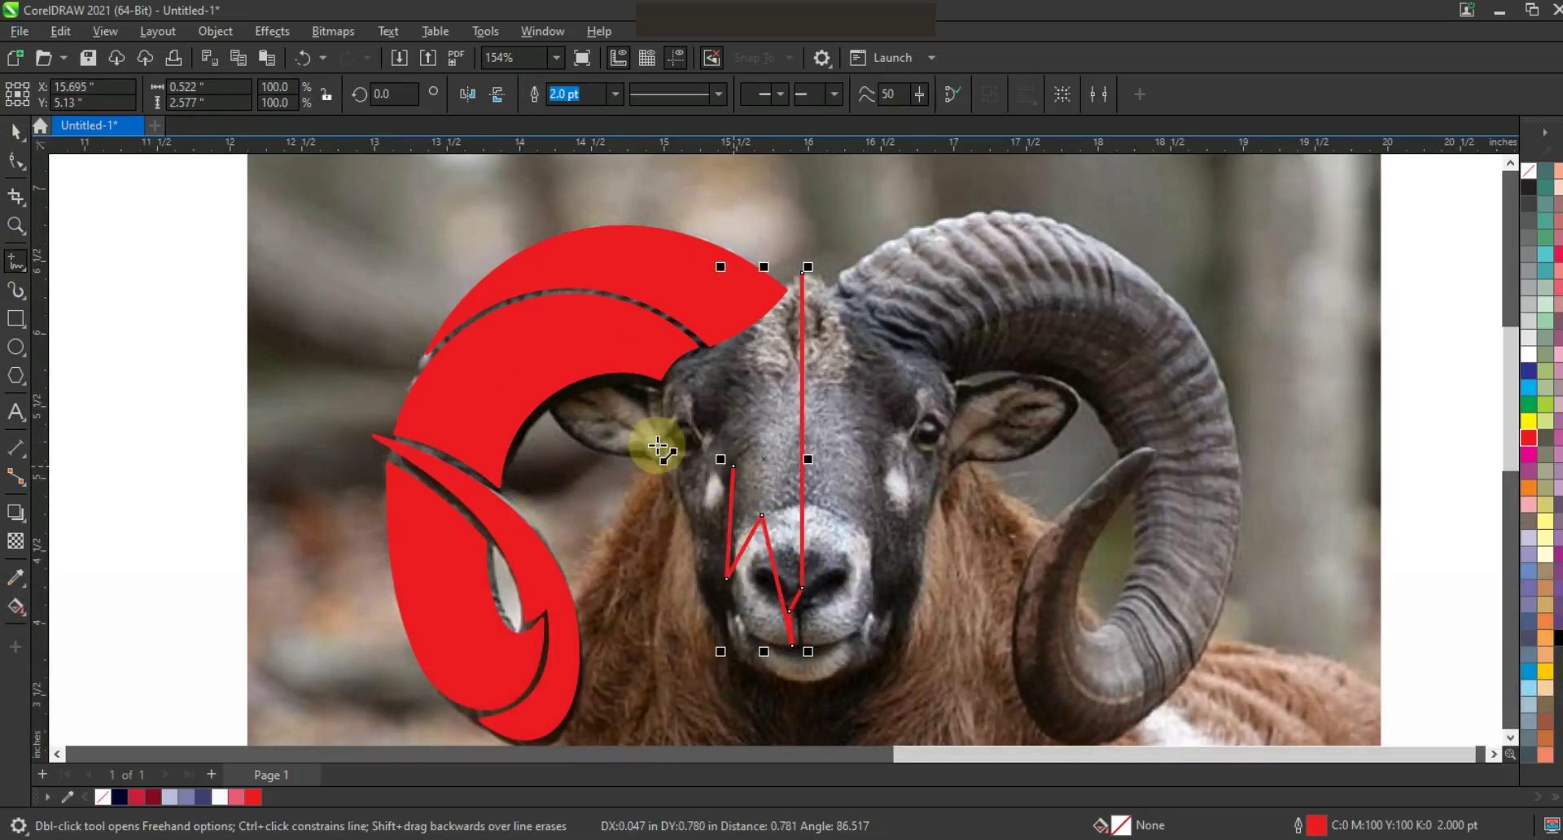
pyautogui.click(657, 439)
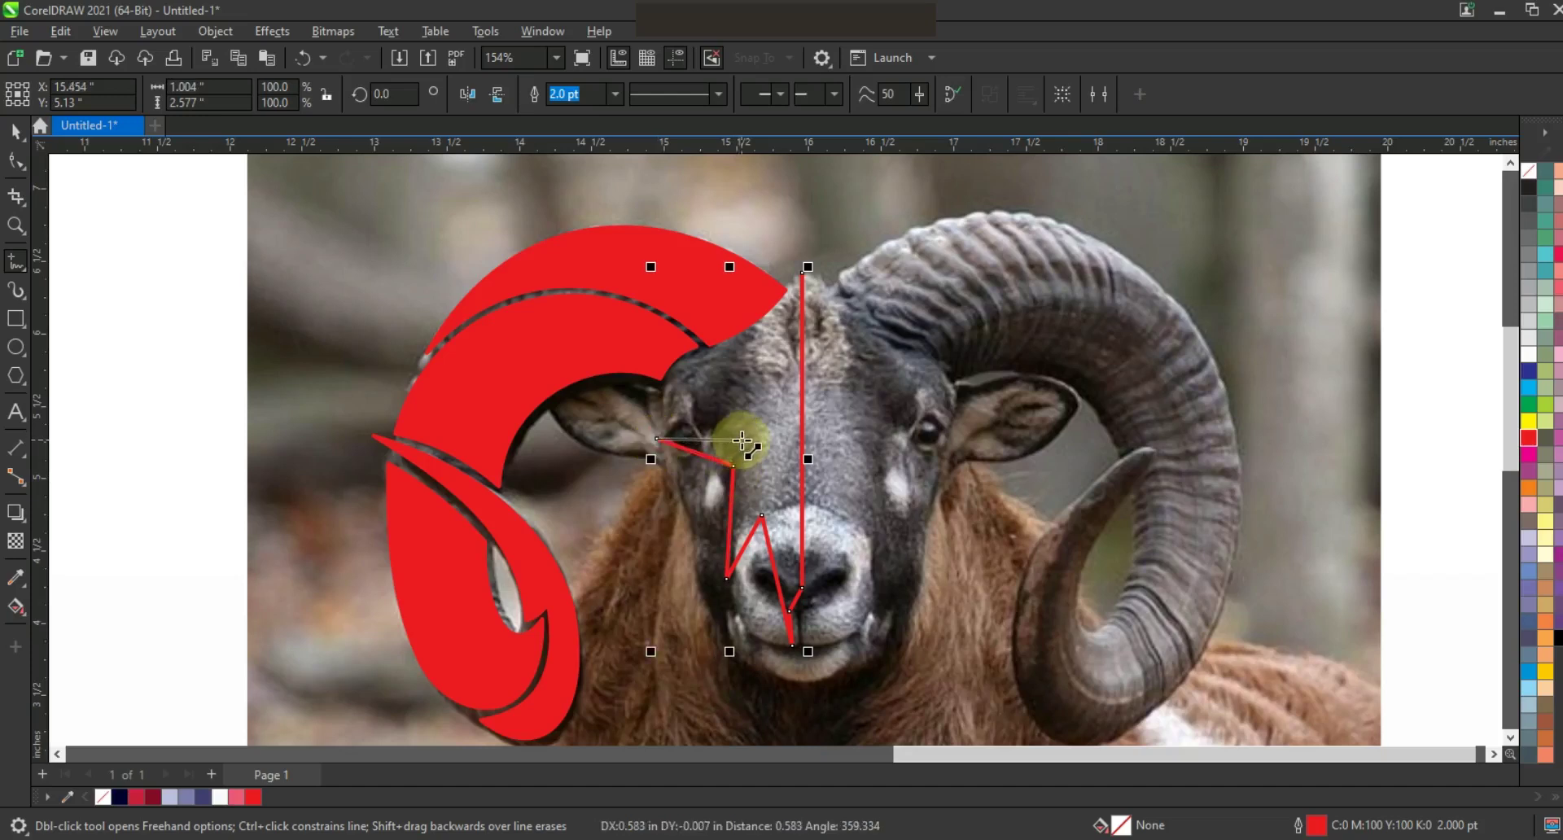
pyautogui.click(758, 475)
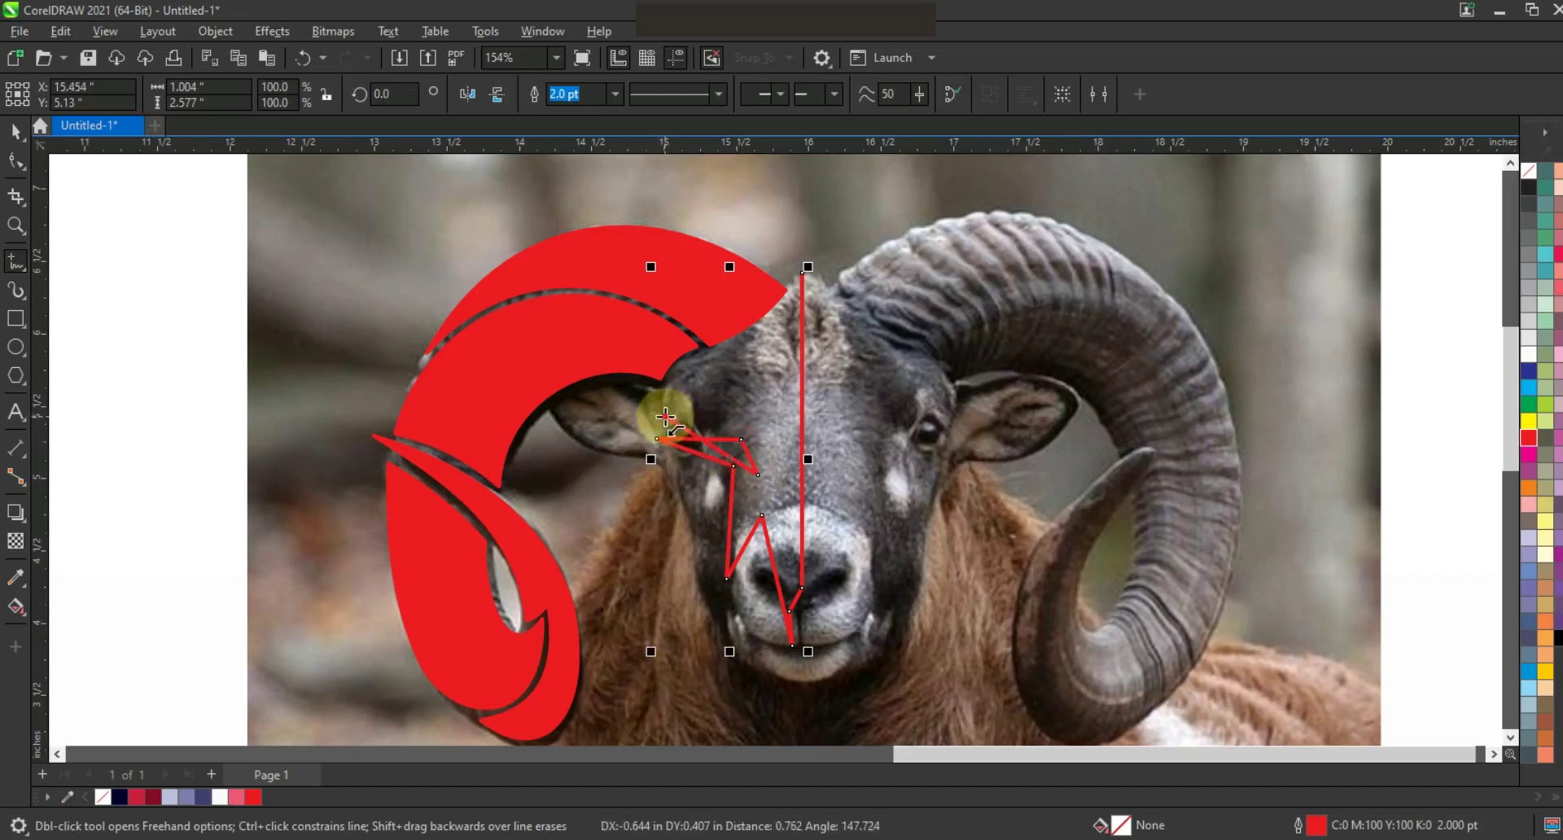
pyautogui.click(666, 417)
pyautogui.click(717, 355)
pyautogui.click(802, 272)
# Bend the half-face outline's forehead edge along the horn base and curve the edges above and beside the eye
pyautogui.click(16, 161)
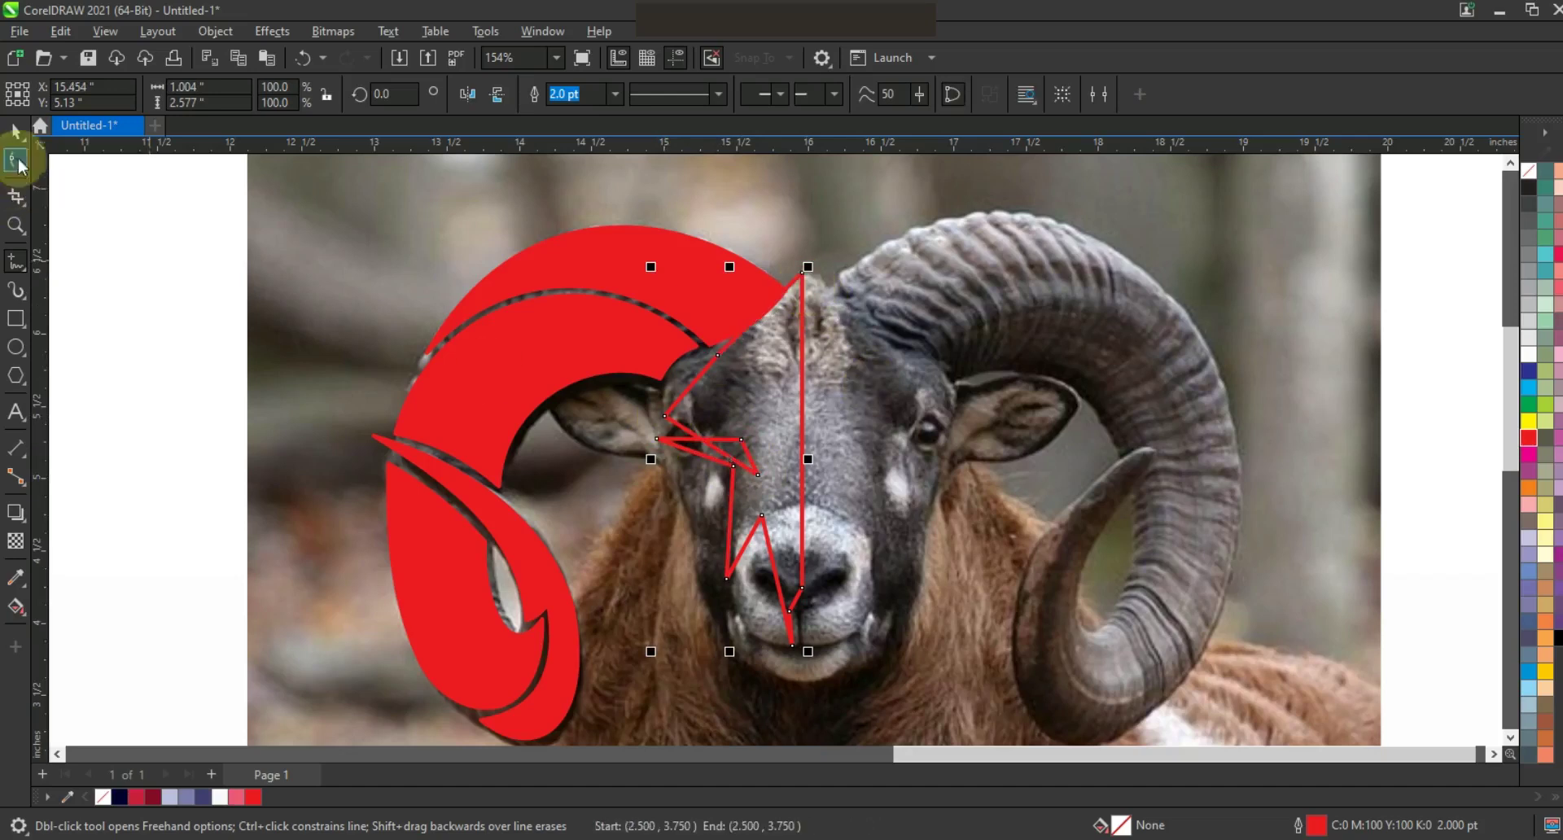
pyautogui.moveTo(765, 330); pyautogui.dragTo(682, 375)
pyautogui.click(16, 226)
pyautogui.moveTo(573, 250); pyautogui.dragTo(888, 507)
pyautogui.moveTo(720, 602)
pyautogui.mouseDown()
pyautogui.moveTo(775, 554)
pyautogui.moveTo(717, 602)
pyautogui.moveTo(720, 620)
pyautogui.mouseUp()
pyautogui.click(736, 533)
pyautogui.click(715, 589)
pyautogui.moveTo(790, 611); pyautogui.dragTo(796, 607)
pyautogui.moveTo(588, 583); pyautogui.dragTo(592, 571)
# Curve the half-face outline's edges beneath the eye and adjust the outer eye corner
pyautogui.moveTo(693, 616); pyautogui.dragTo(759, 672)
pyautogui.click(761, 645)
pyautogui.moveTo(681, 705); pyautogui.dragTo(649, 669)
pyautogui.moveTo(666, 606); pyautogui.dragTo(672, 613)
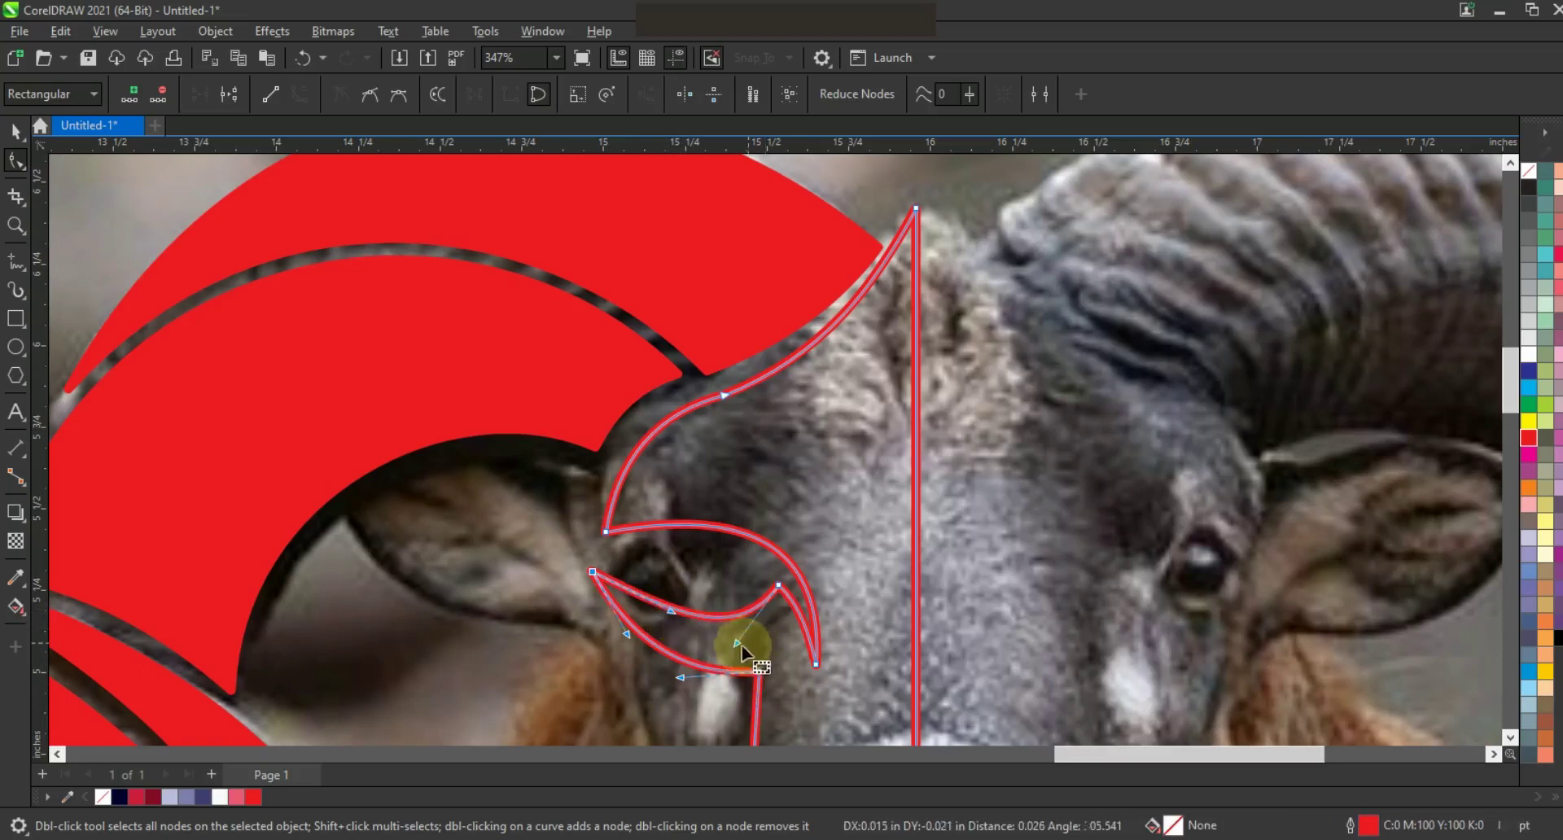
pyautogui.moveTo(593, 572); pyautogui.dragTo(596, 573)
# Curve the half-face outline's cheek edge and bend the muzzle edges around the side of the nose down to the mouth
pyautogui.press('F3')
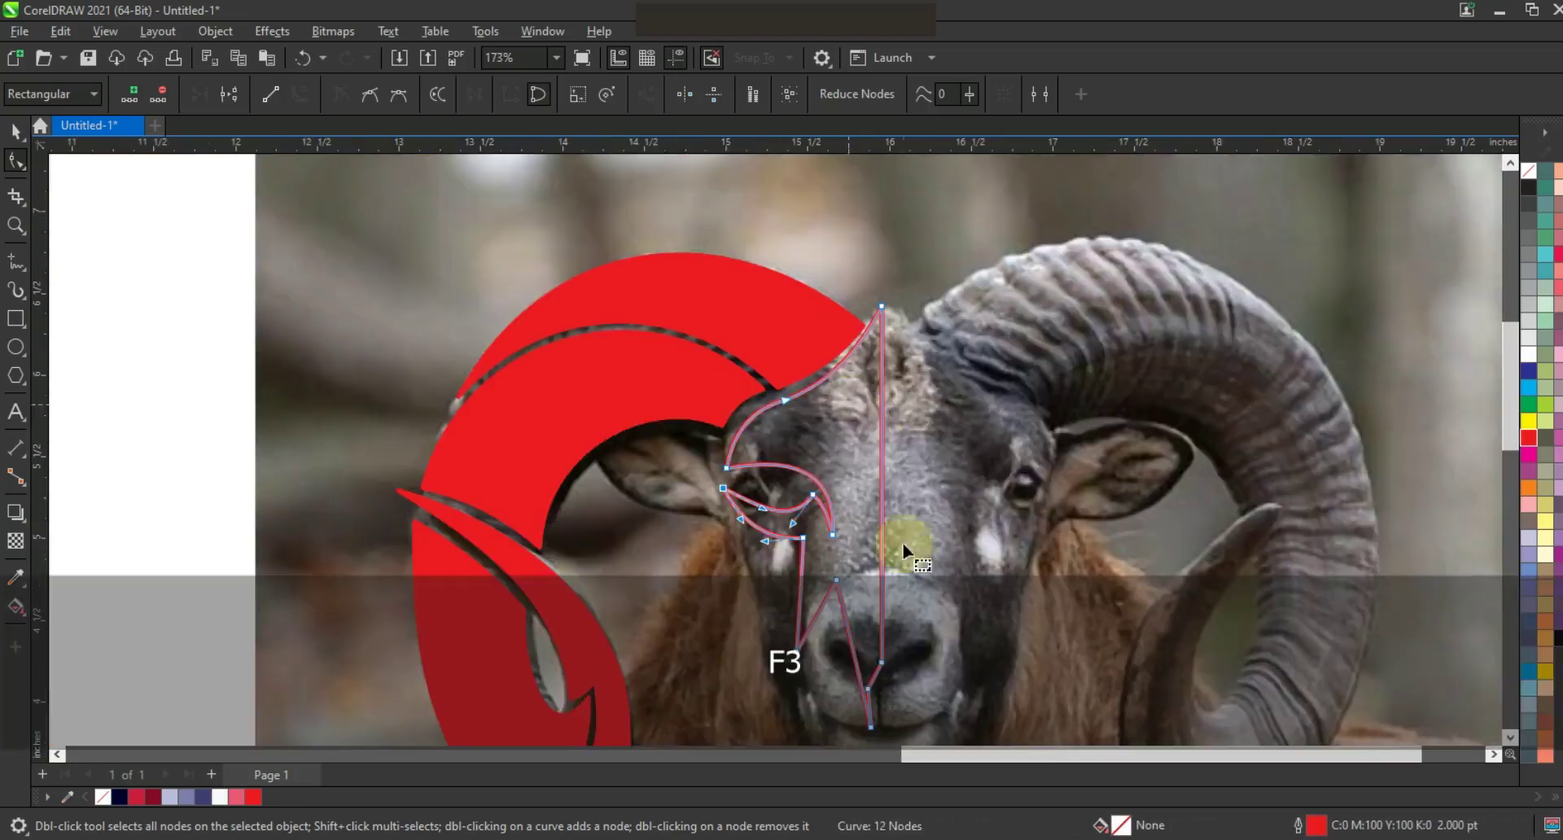
pyautogui.click(13, 231)
pyautogui.press('F3')
pyautogui.moveTo(657, 367); pyautogui.dragTo(1016, 605)
pyautogui.click(16, 162)
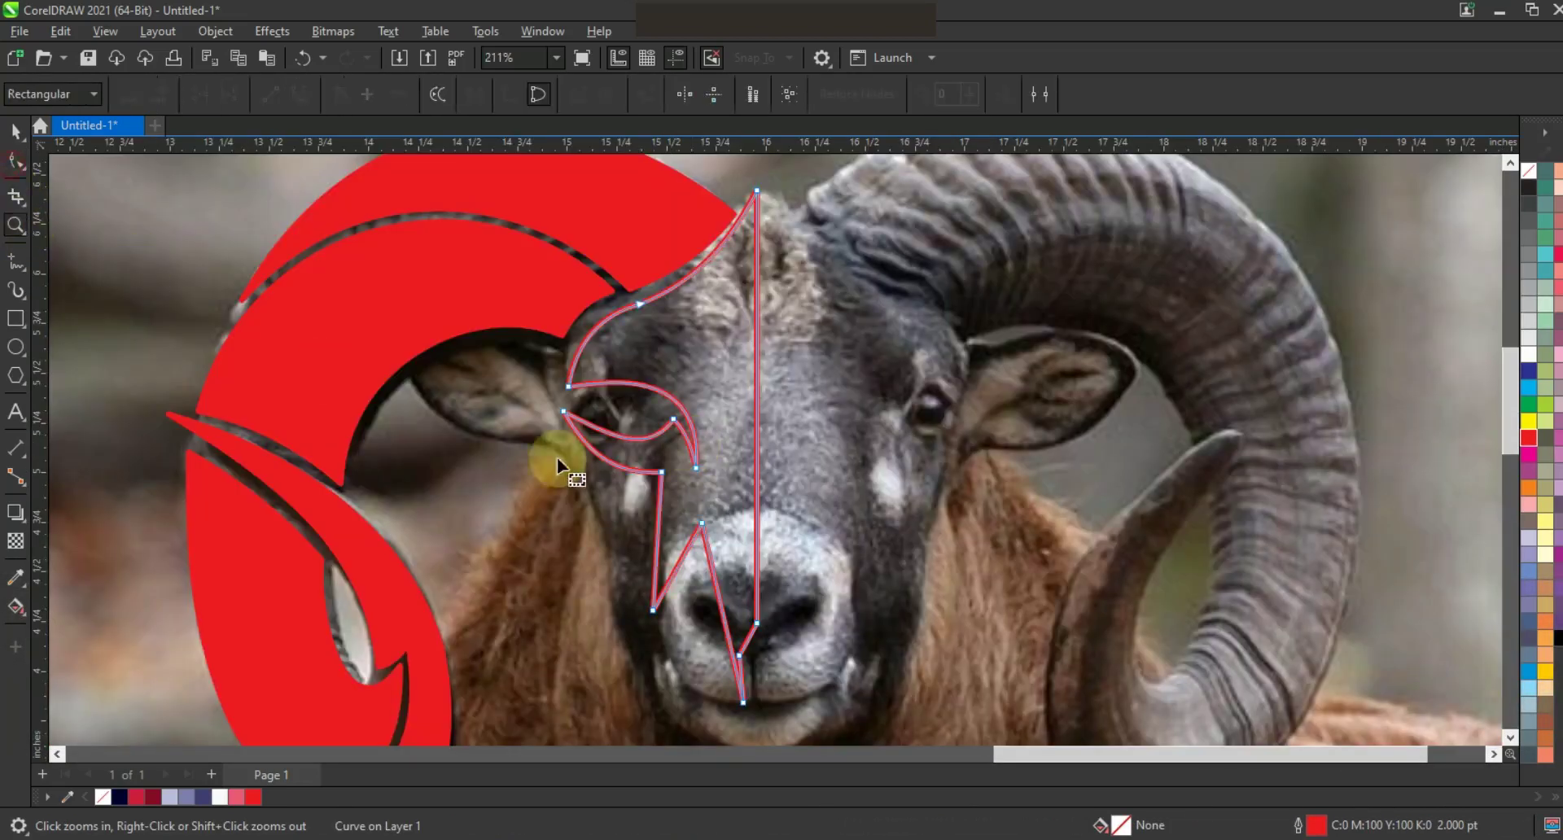
pyautogui.click(653, 526)
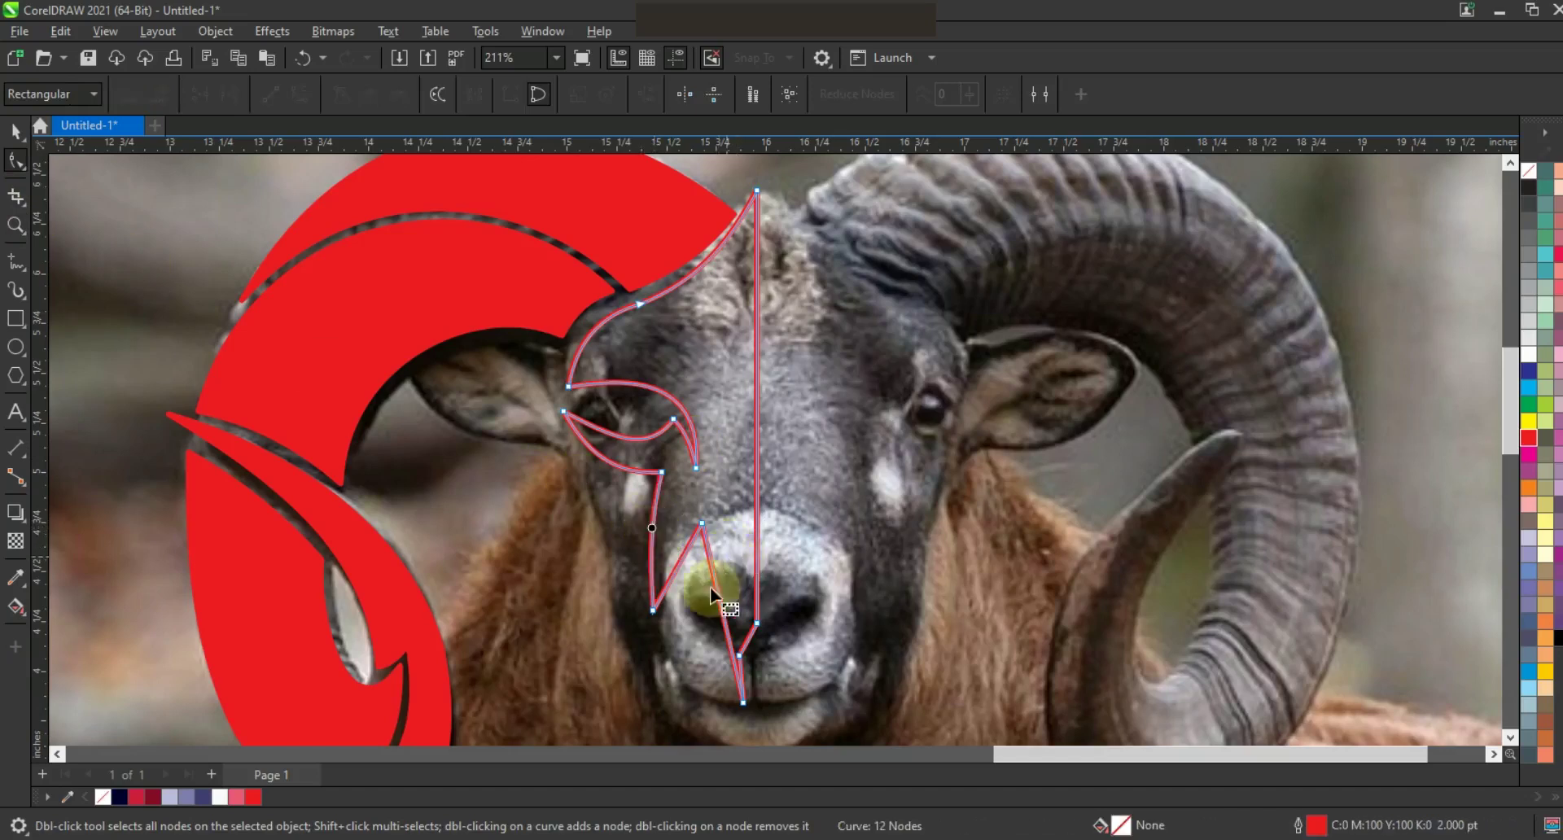
pyautogui.moveTo(677, 563); pyautogui.dragTo(667, 553)
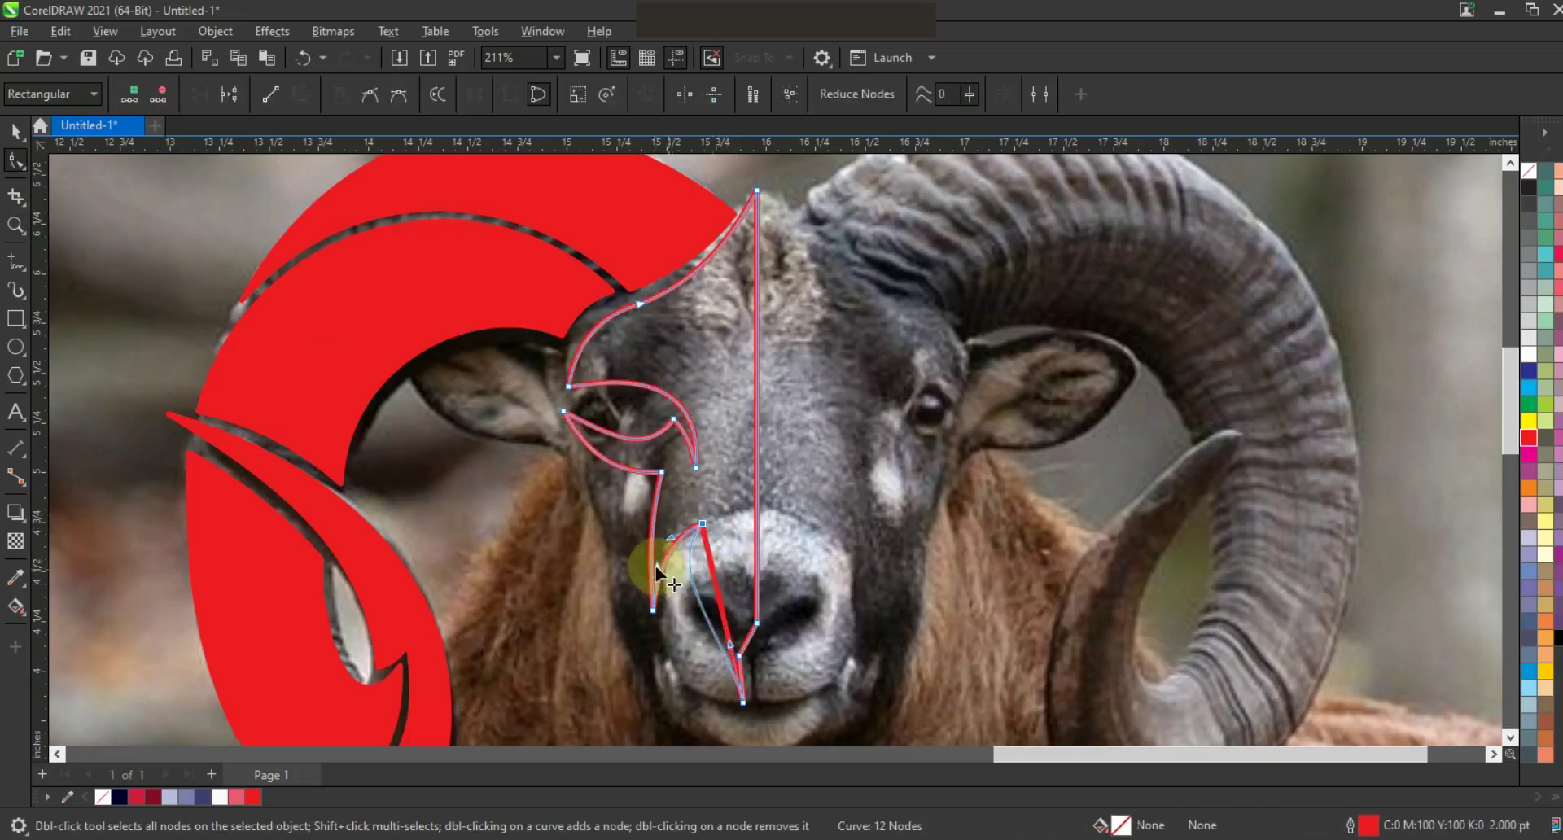
pyautogui.moveTo(726, 641); pyautogui.dragTo(643, 697)
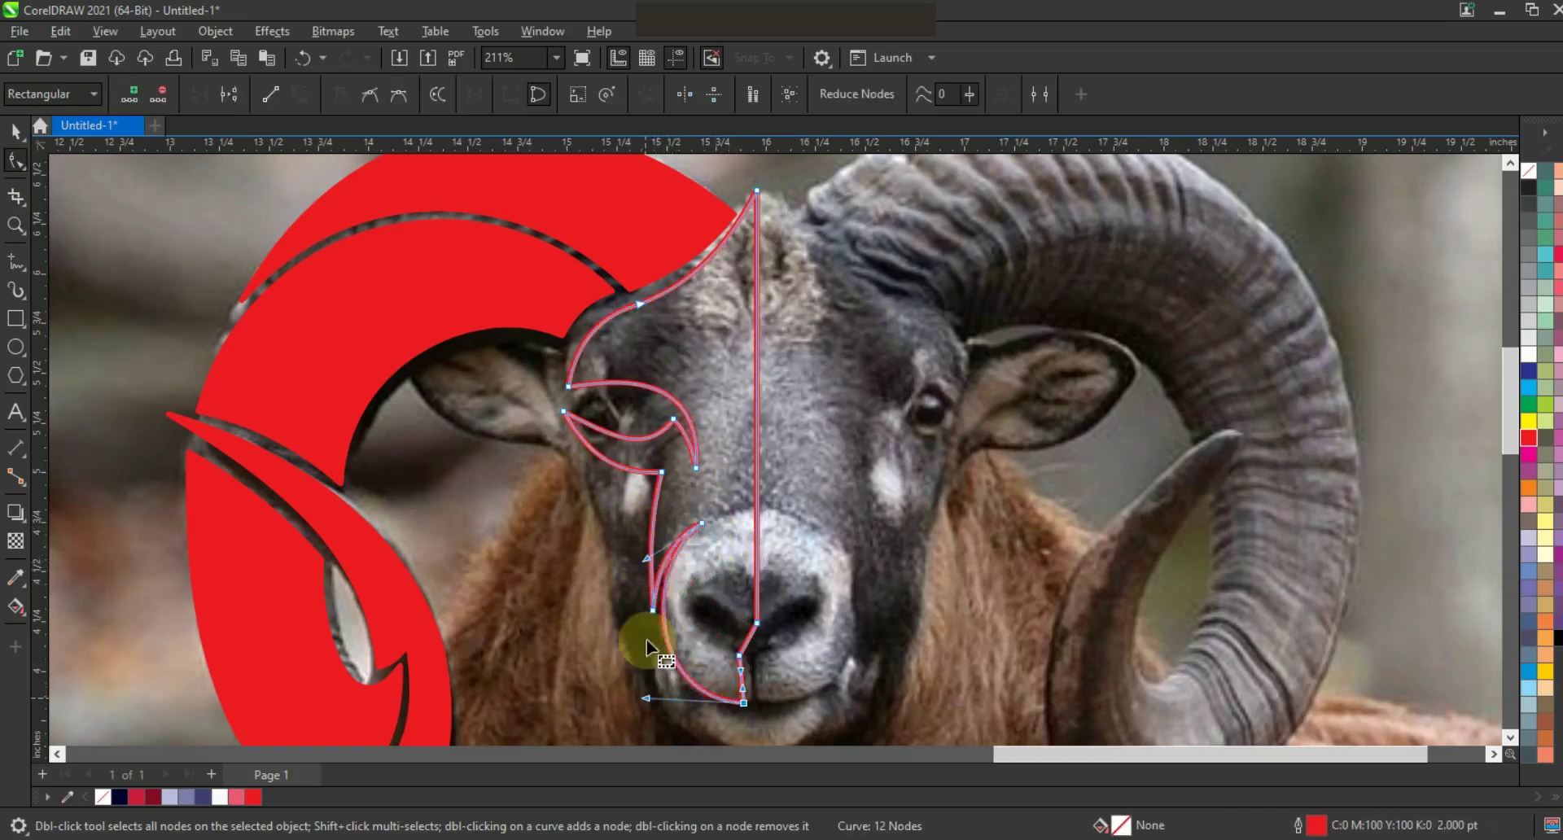
# Curve the half-face outline's short mouth edge and shape the edge around the nostril
pyautogui.click(748, 671)
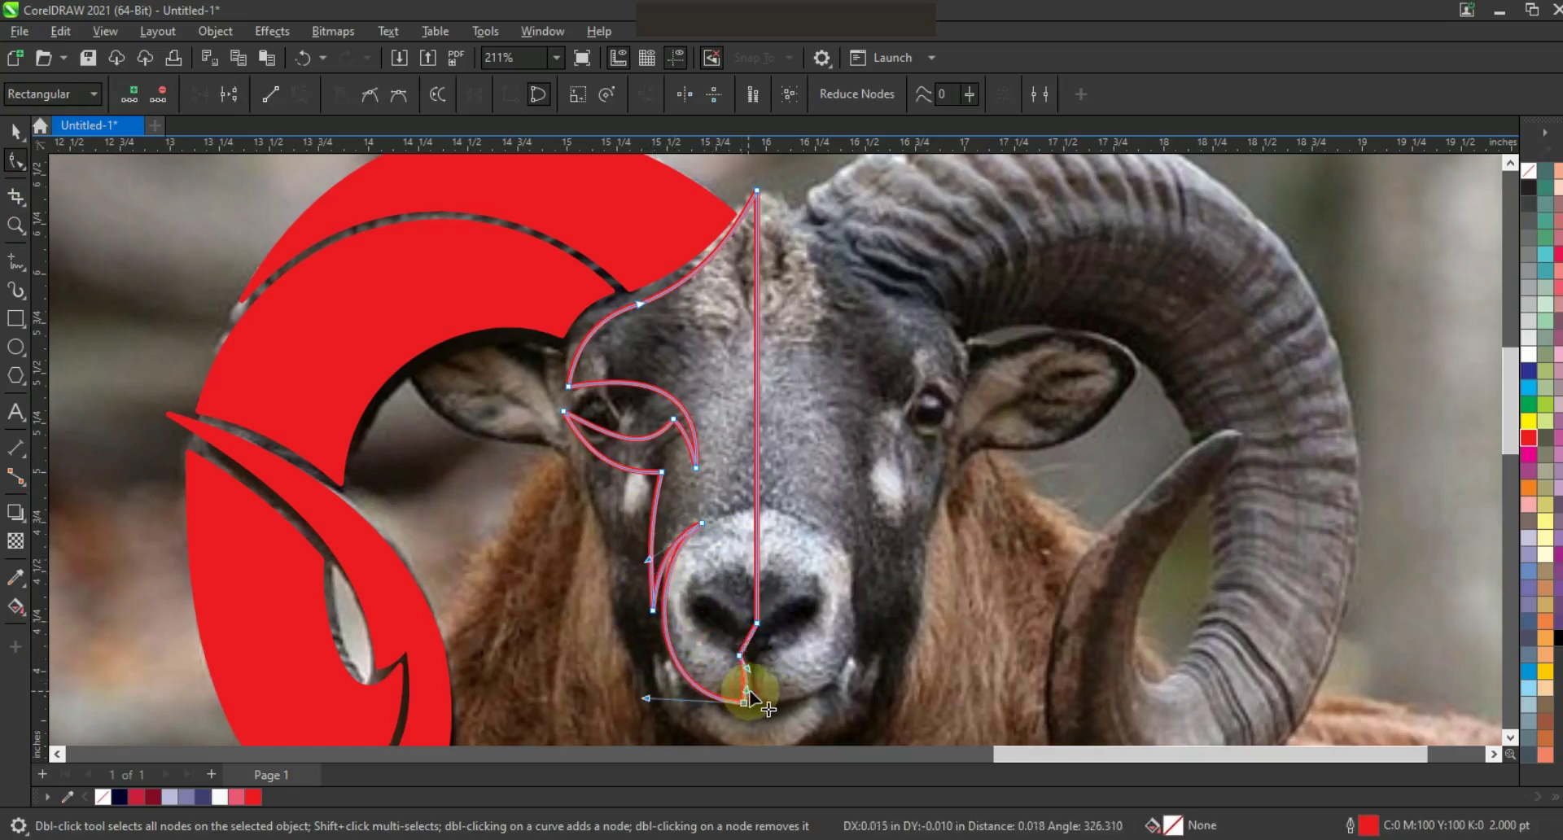
pyautogui.click(745, 644)
pyautogui.moveTo(746, 645); pyautogui.dragTo(684, 571)
pyautogui.moveTo(685, 571); pyautogui.dragTo(682, 554)
pyautogui.moveTo(688, 637); pyautogui.dragTo(684, 647)
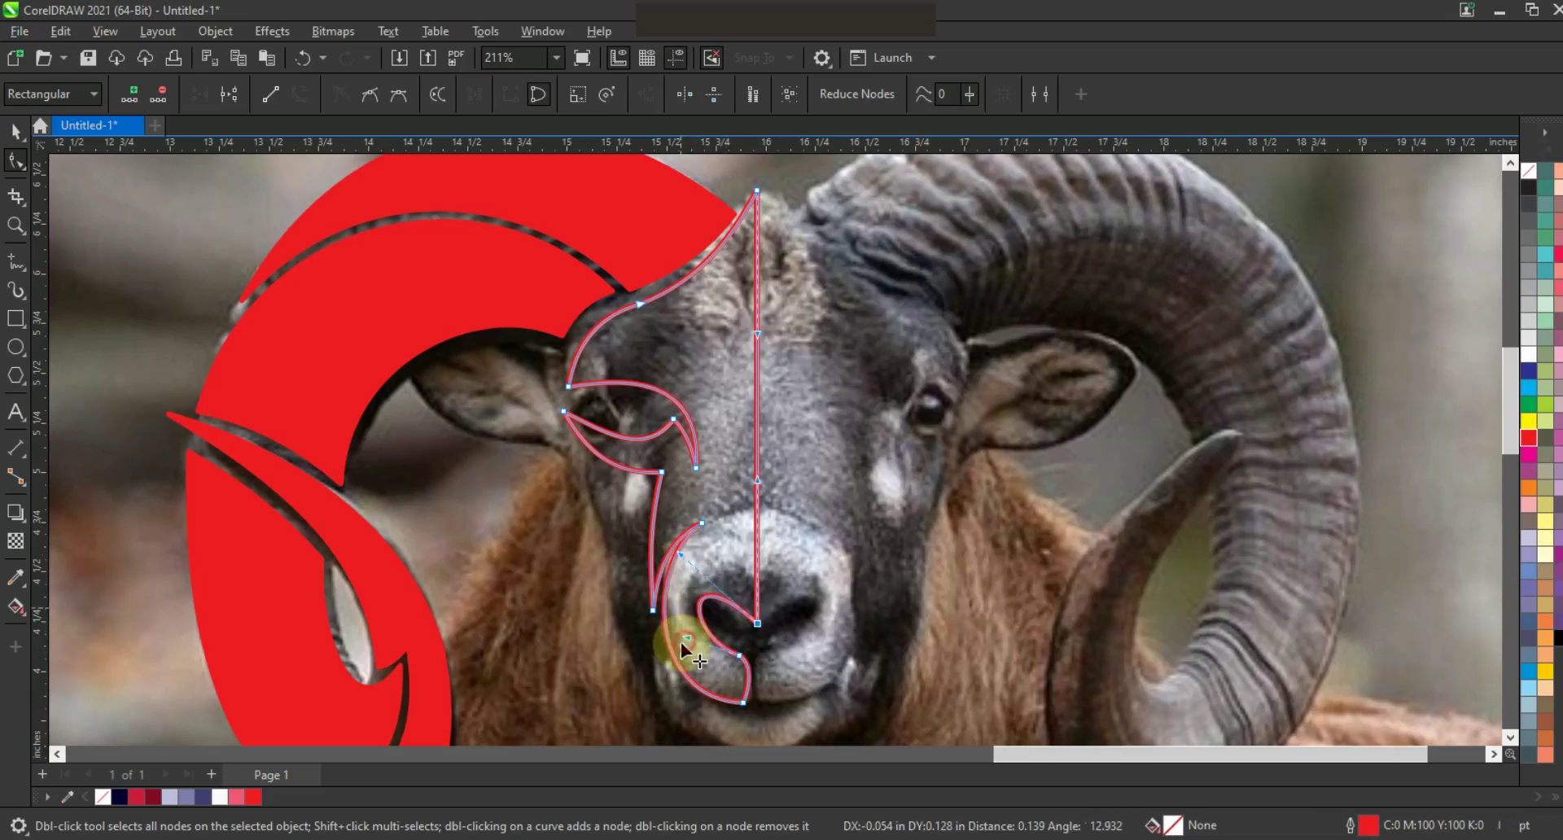
pyautogui.moveTo(759, 692); pyautogui.dragTo(757, 690)
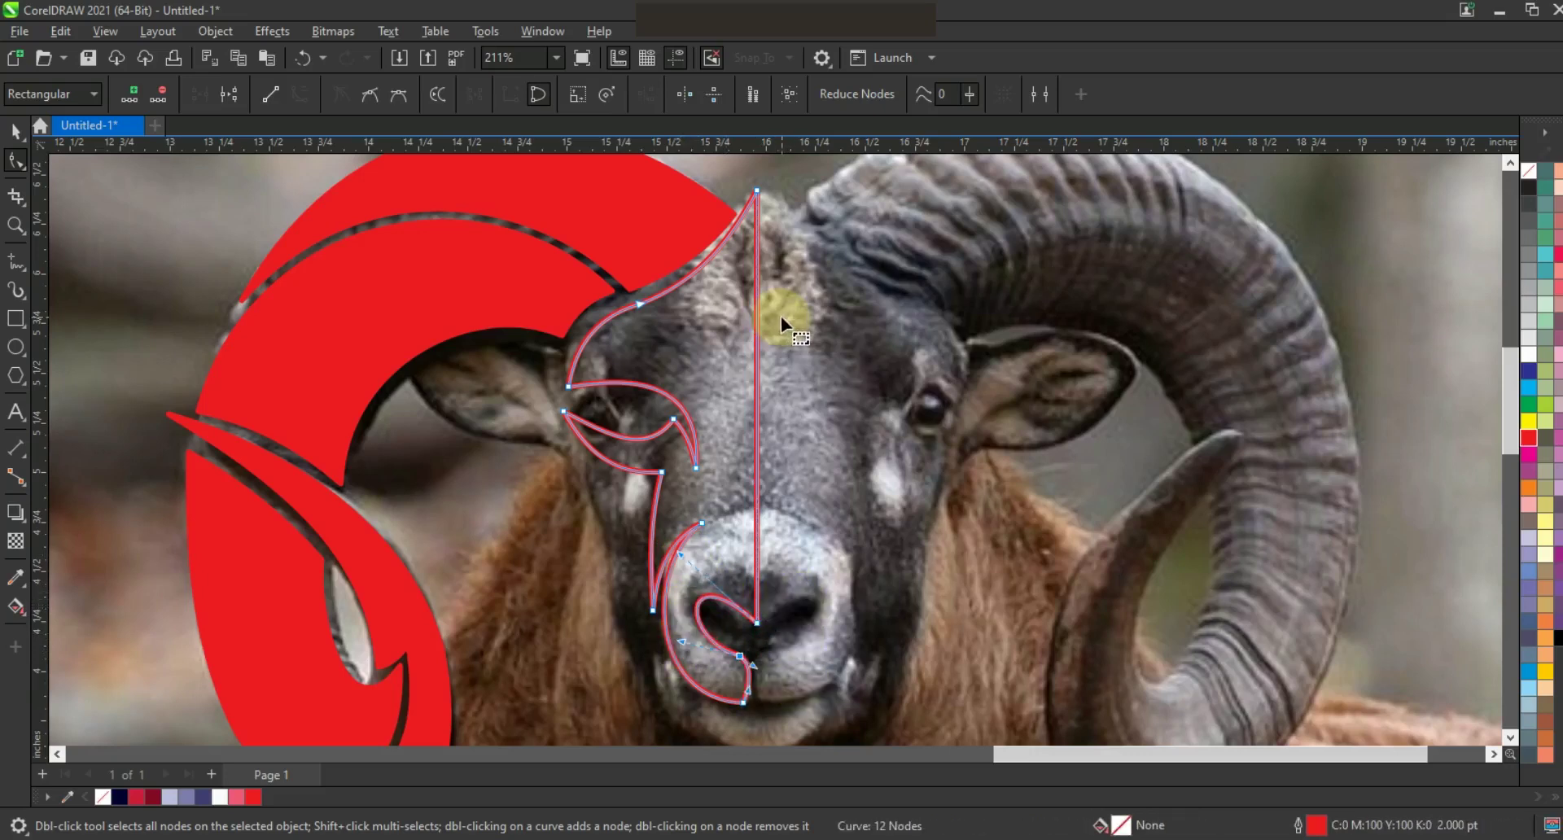
# Mirror a copy of the half face to the other side, weld both halves and fill the face with 10% black
pyautogui.click(15, 130)
pyautogui.moveTo(559, 449); pyautogui.dragTo(958, 448)
pyautogui.keyDown('shift'); pyautogui.click(716, 421); pyautogui.keyUp('shift')
pyautogui.click(574, 96)
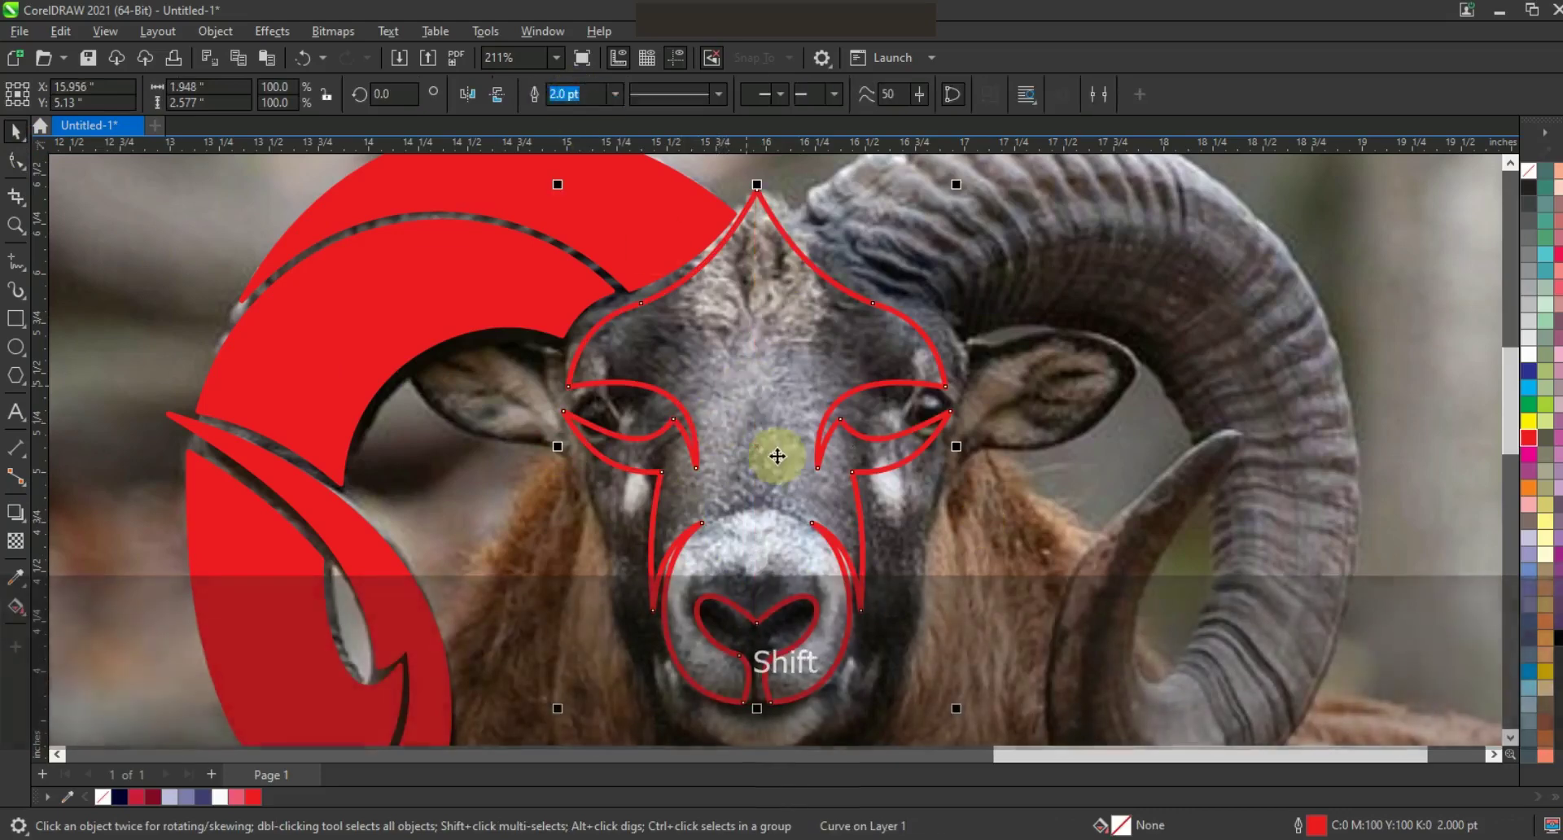
pyautogui.press('F3')
pyautogui.click(1528, 343)
# Draw a closed triangle for half of the lower lip, from beneath the mouth's centre down to the chin and out to the mouth corner
pyautogui.click(16, 225)
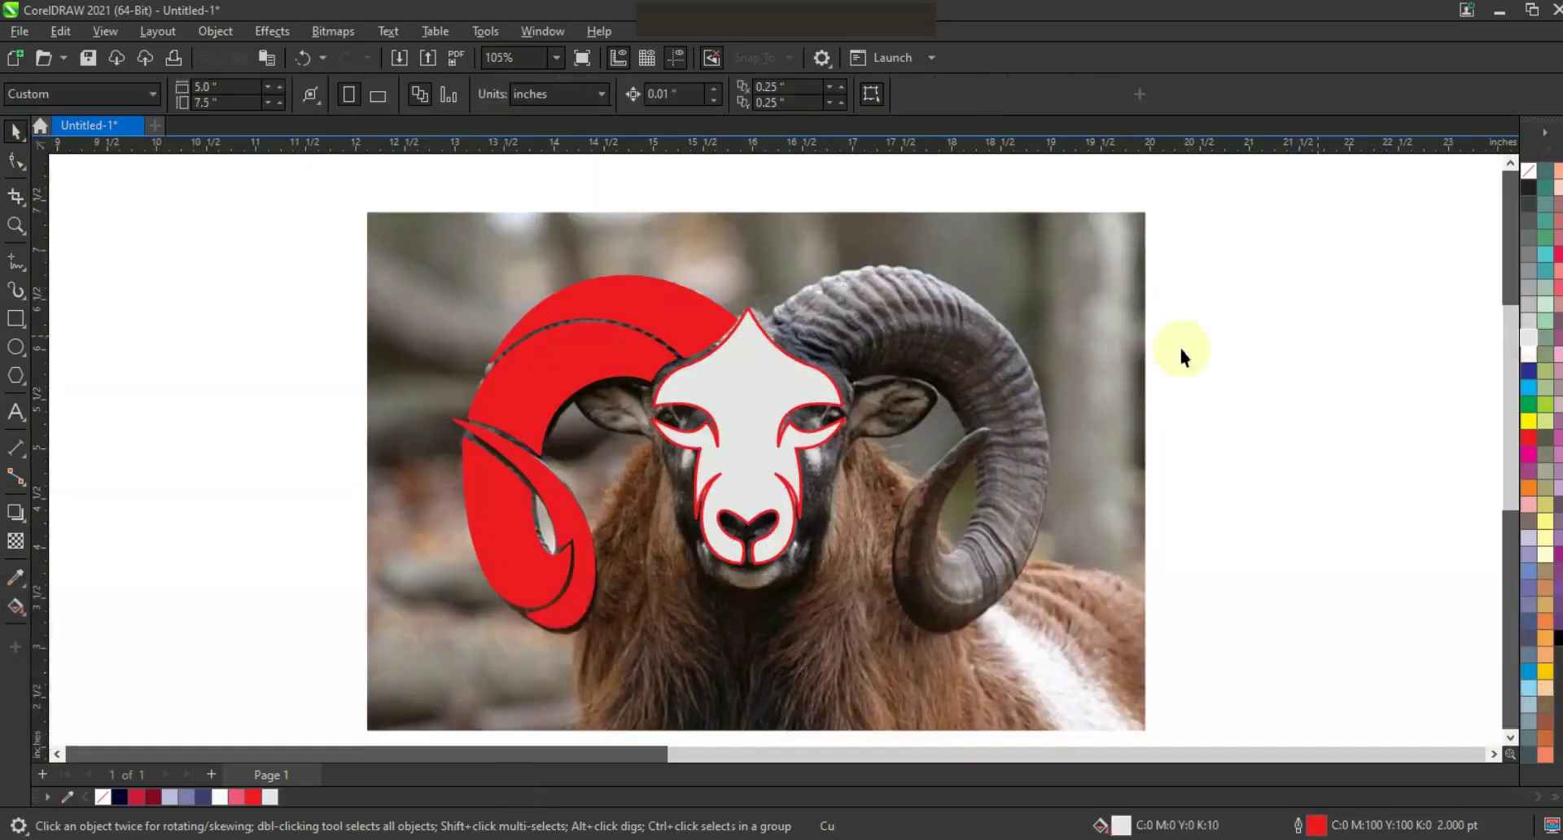
pyautogui.rightClick(814, 449)
pyautogui.moveTo(914, 544); pyautogui.dragTo(914, 543)
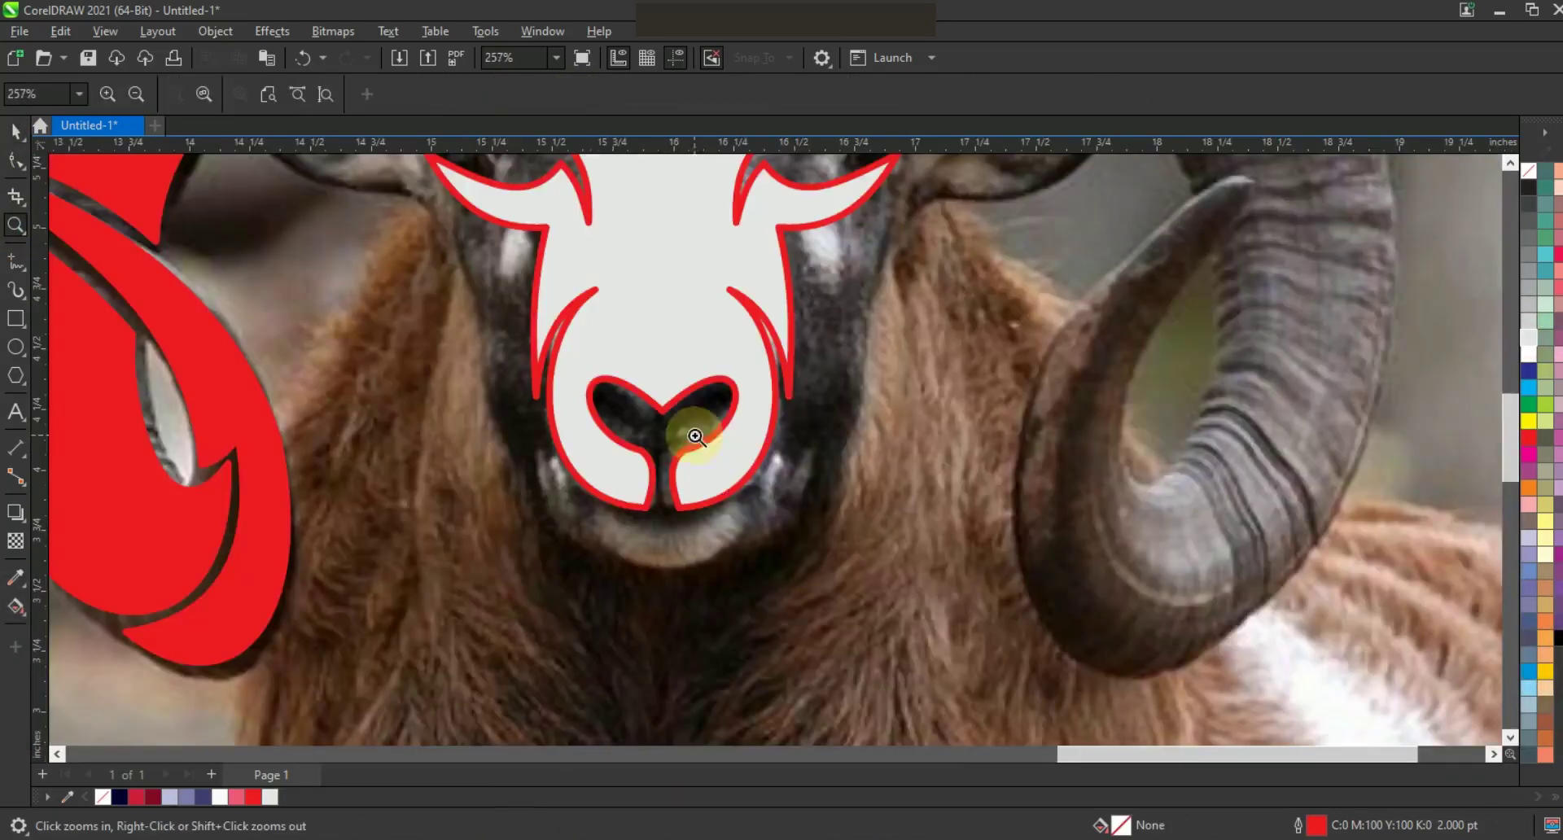
pyautogui.click(684, 480)
pyautogui.click(16, 261)
pyautogui.click(689, 514)
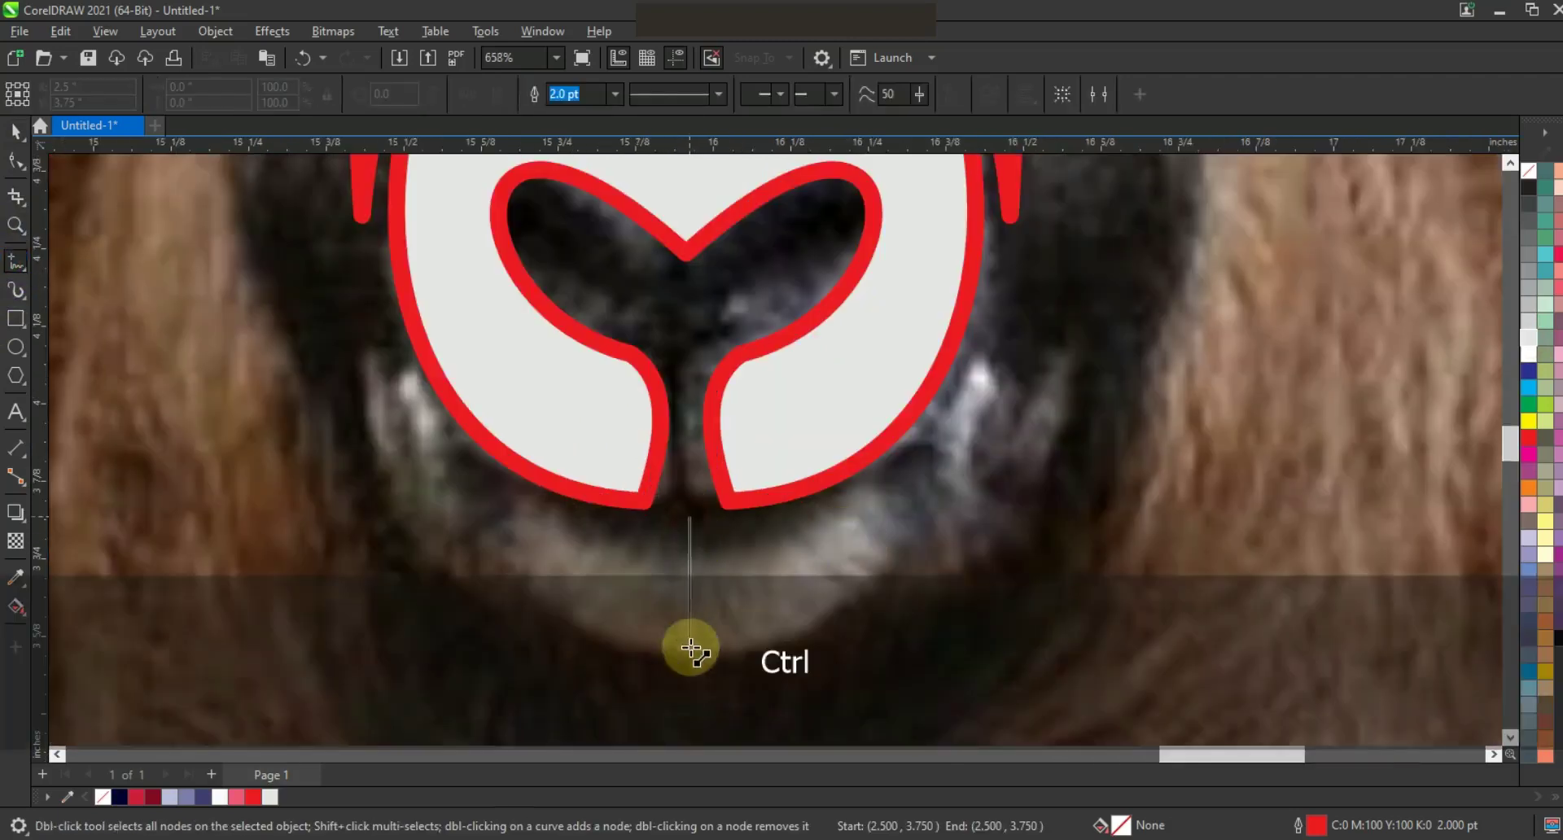
pyautogui.keyDown('ctrl'); pyautogui.doubleClick(686, 658); pyautogui.keyUp('ctrl')
pyautogui.click(473, 484)
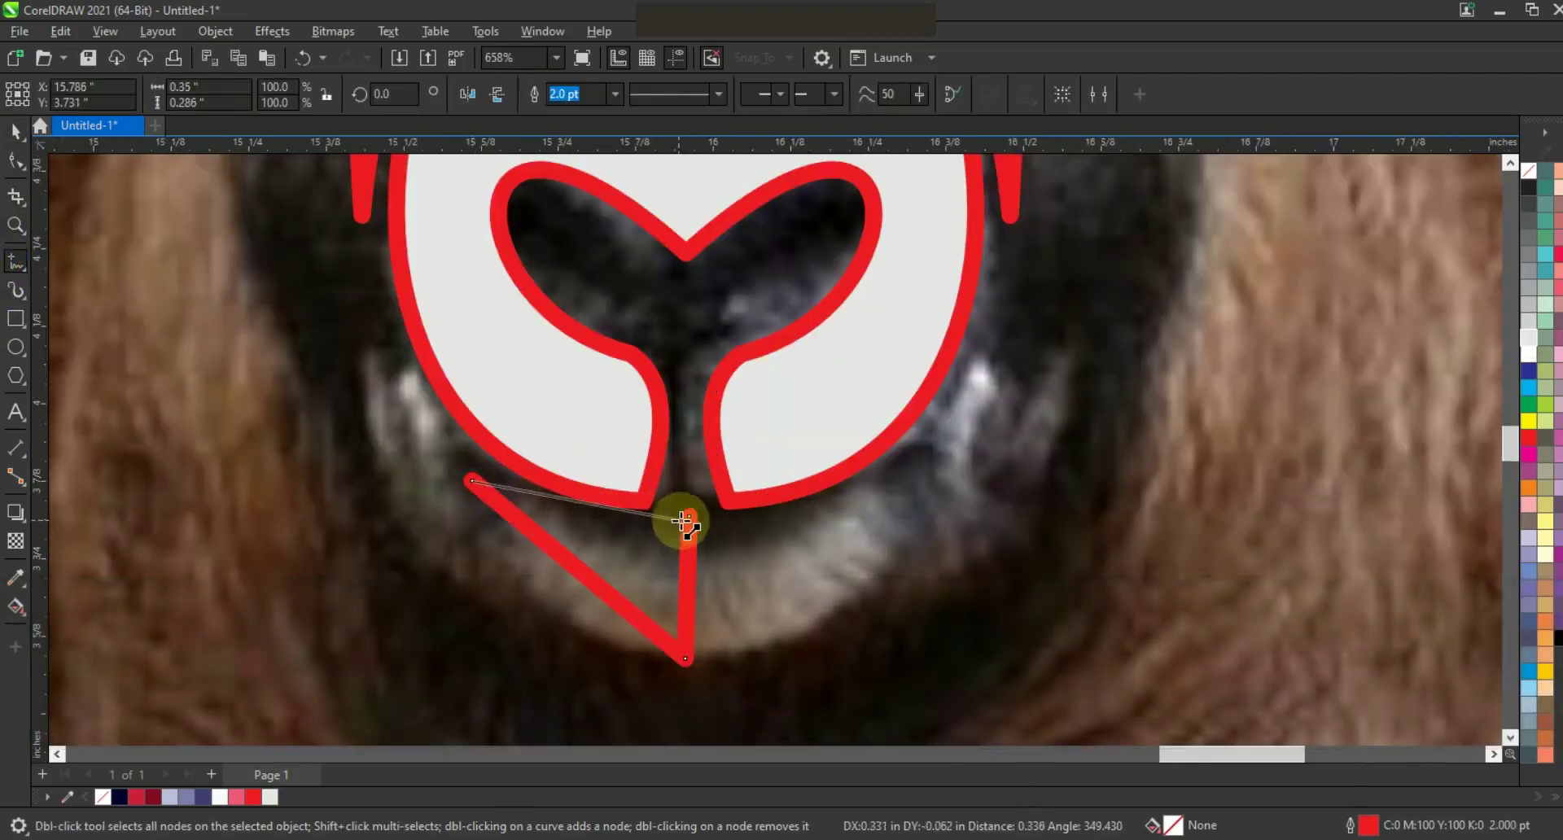
pyautogui.click(689, 516)
# Bend the lower-lip triangle's chin edge outward and curve its upper edge along the mouth
pyautogui.click(15, 160)
pyautogui.moveTo(562, 570); pyautogui.dragTo(548, 603)
pyautogui.moveTo(594, 521); pyautogui.dragTo(555, 609)
pyautogui.moveTo(635, 543); pyautogui.dragTo(638, 553)
# Mirror a copy of the half lip, weld both halves and delete the stray node at the chin's centre
pyautogui.click(14, 132)
pyautogui.moveTo(466, 568); pyautogui.dragTo(743, 591)
pyautogui.rightClick(742, 591)
pyautogui.keyDown('shift'); pyautogui.click(640, 537); pyautogui.keyUp('shift')
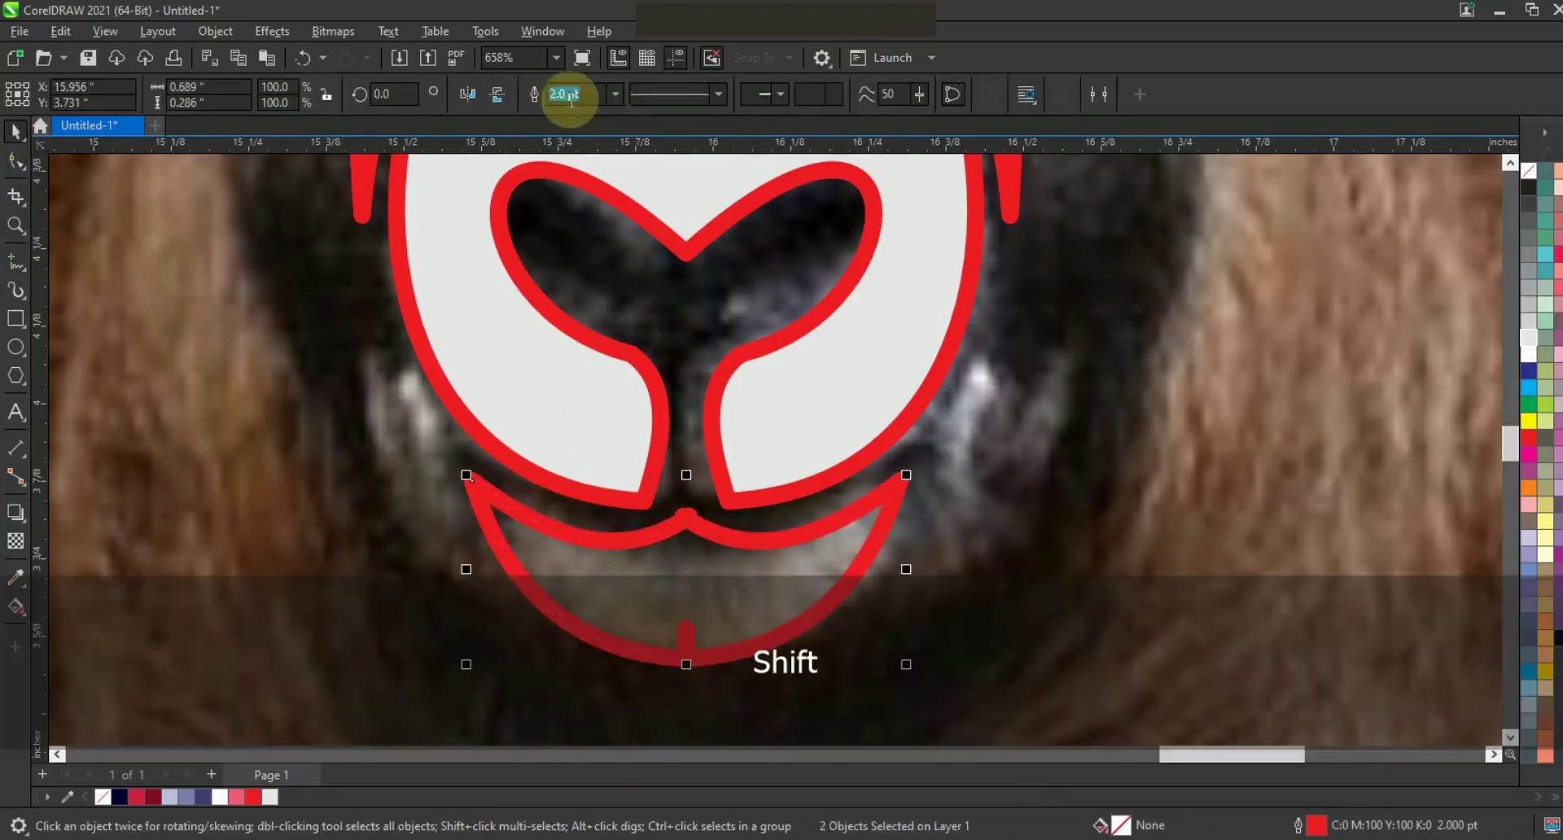
pyautogui.click(16, 160)
pyautogui.click(687, 627)
pyautogui.press('Delete')
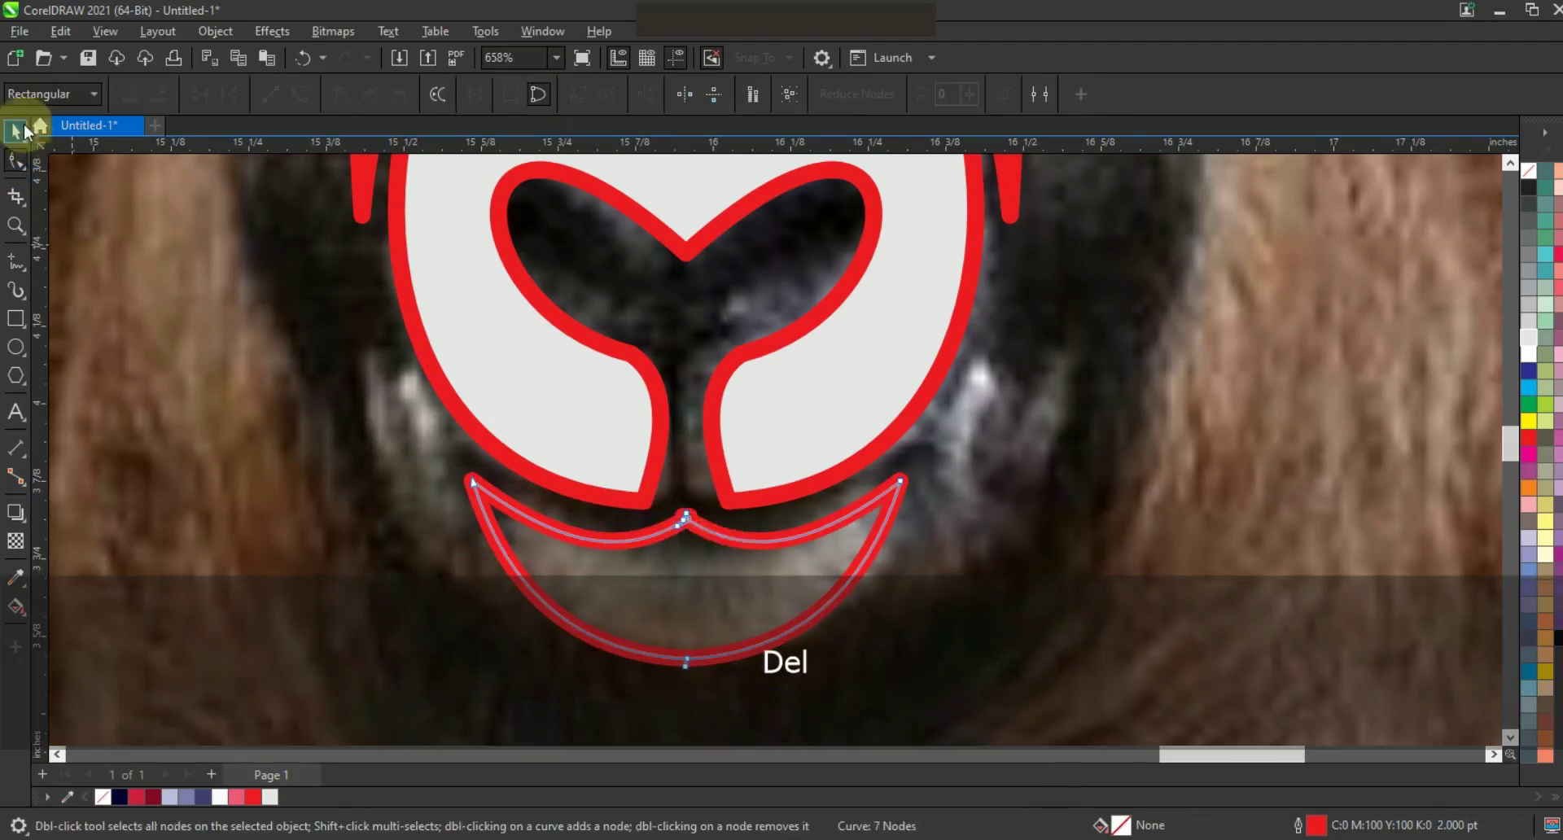
# Fill the lower-lip shape with 10% black and deselect it
pyautogui.click(14, 132)
pyautogui.press('F3')
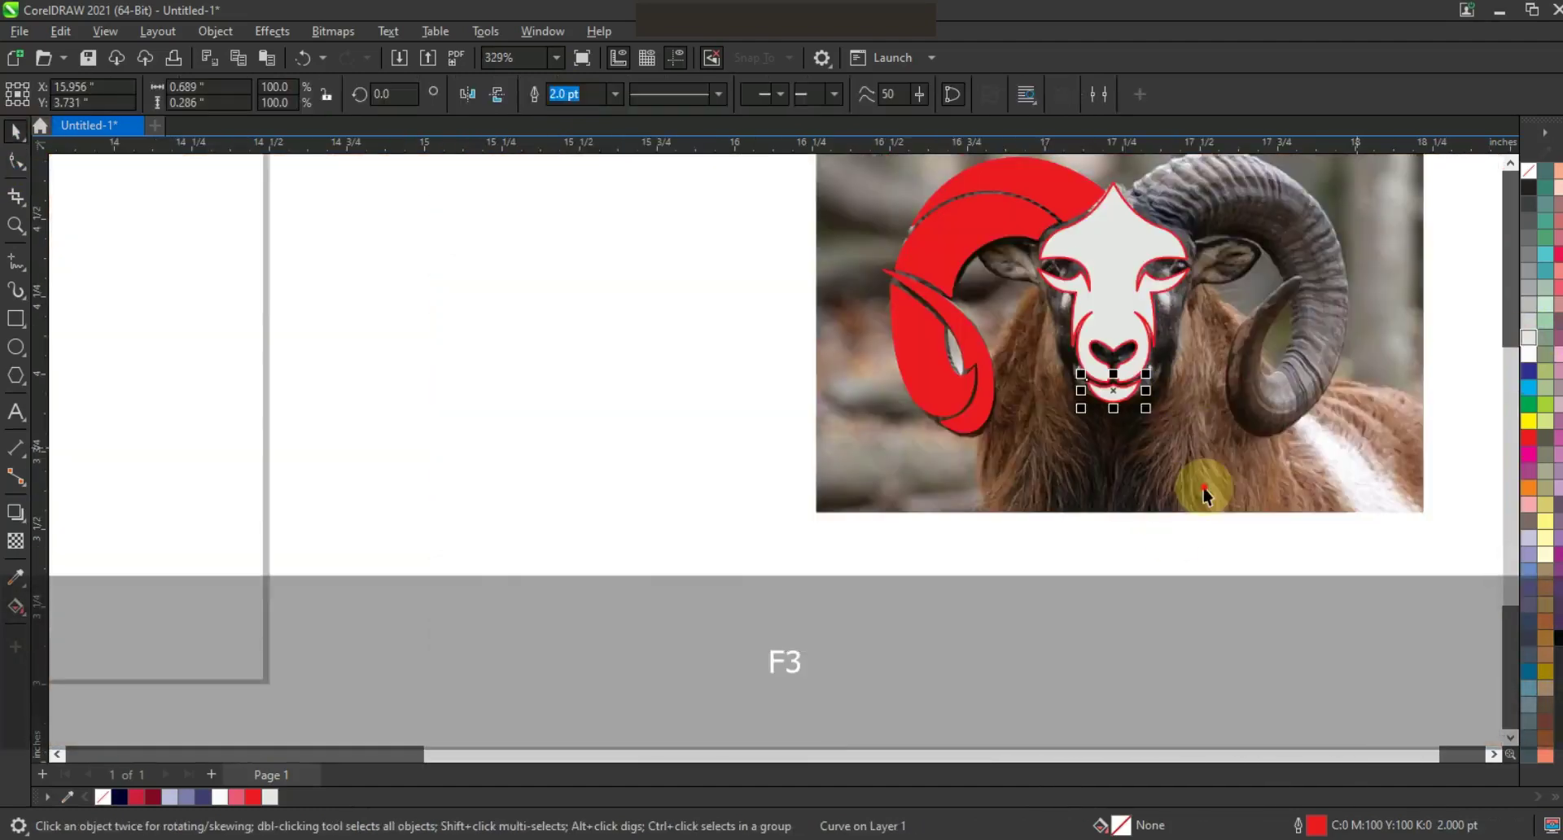
pyautogui.hotkey('shift', 'F2')
pyautogui.press('Escape')
# Draw a closed five-point straight-line outline of the ear between the traced horn and the face
pyautogui.click(16, 225)
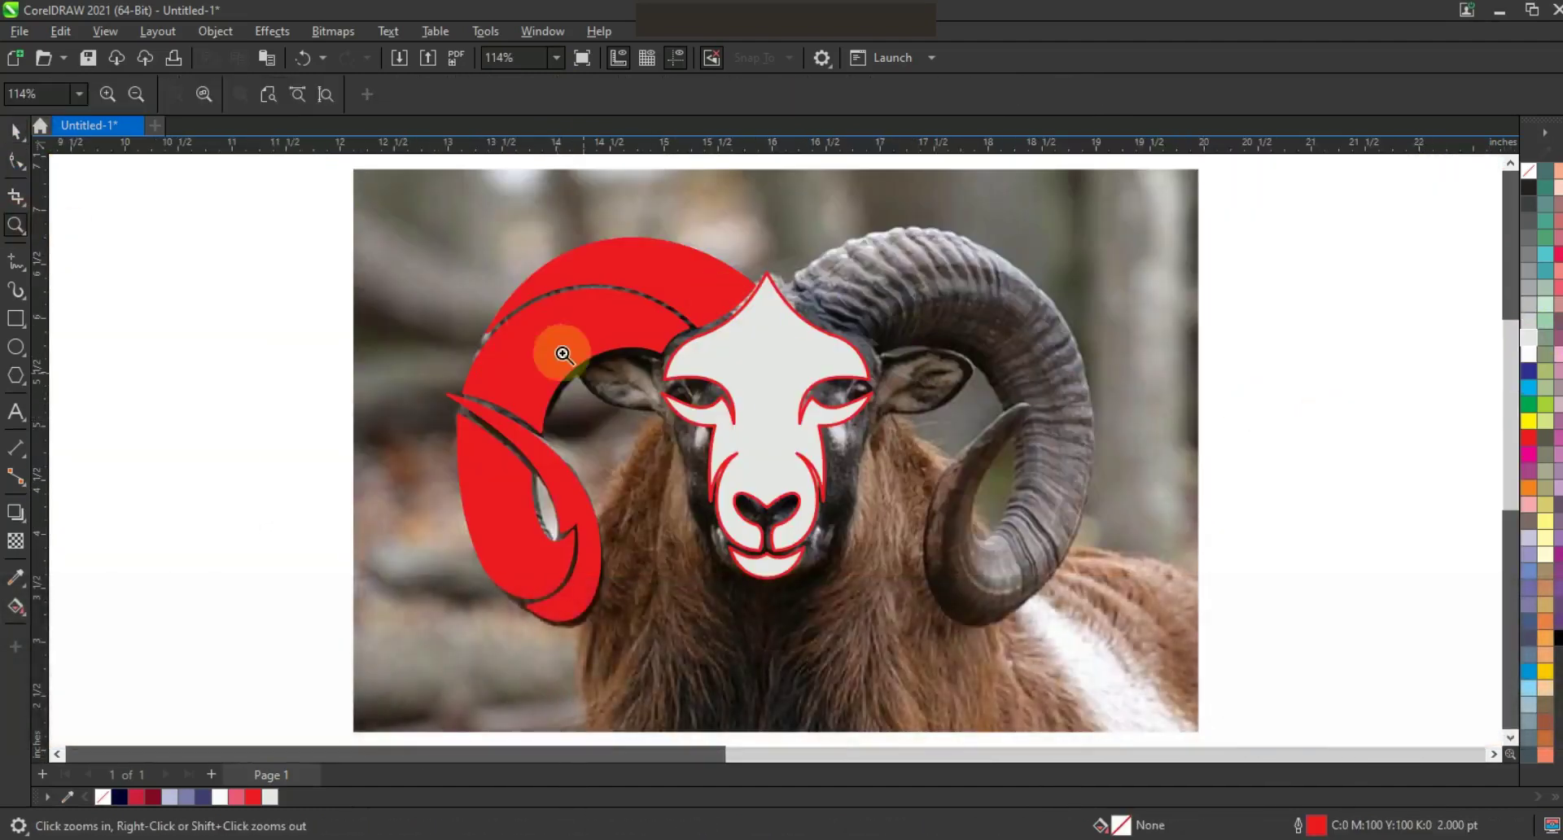
pyautogui.moveTo(974, 467); pyautogui.dragTo(975, 467)
pyautogui.click(15, 261)
pyautogui.click(471, 329)
pyautogui.click(475, 390)
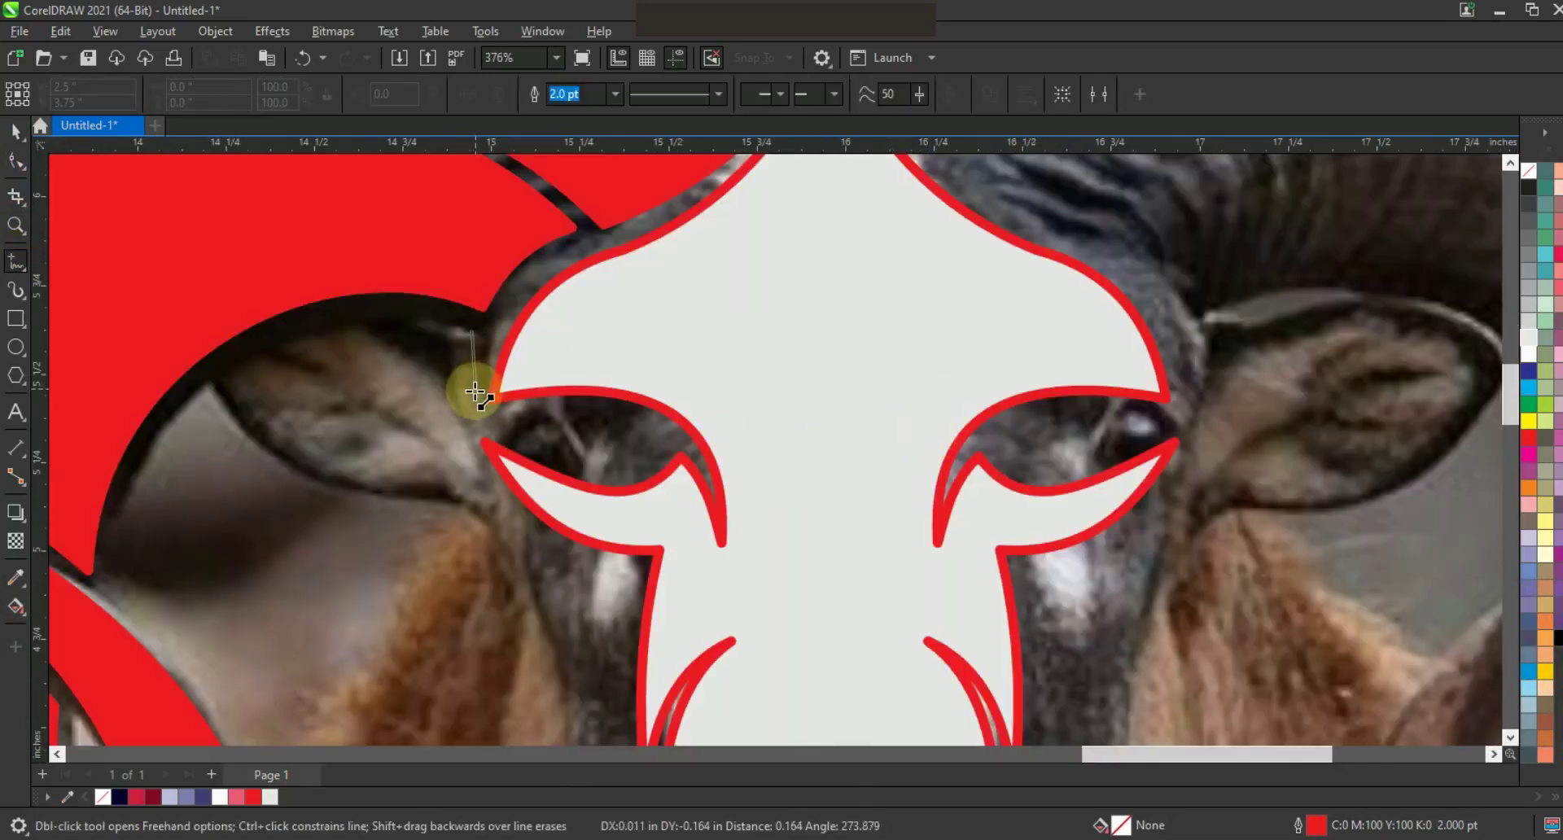
pyautogui.click(289, 370)
pyautogui.click(486, 502)
pyautogui.click(212, 373)
pyautogui.click(472, 329)
# Curve the ear outline's upper edge, outer lower edge and inner edge to follow the ear
pyautogui.press('F10')
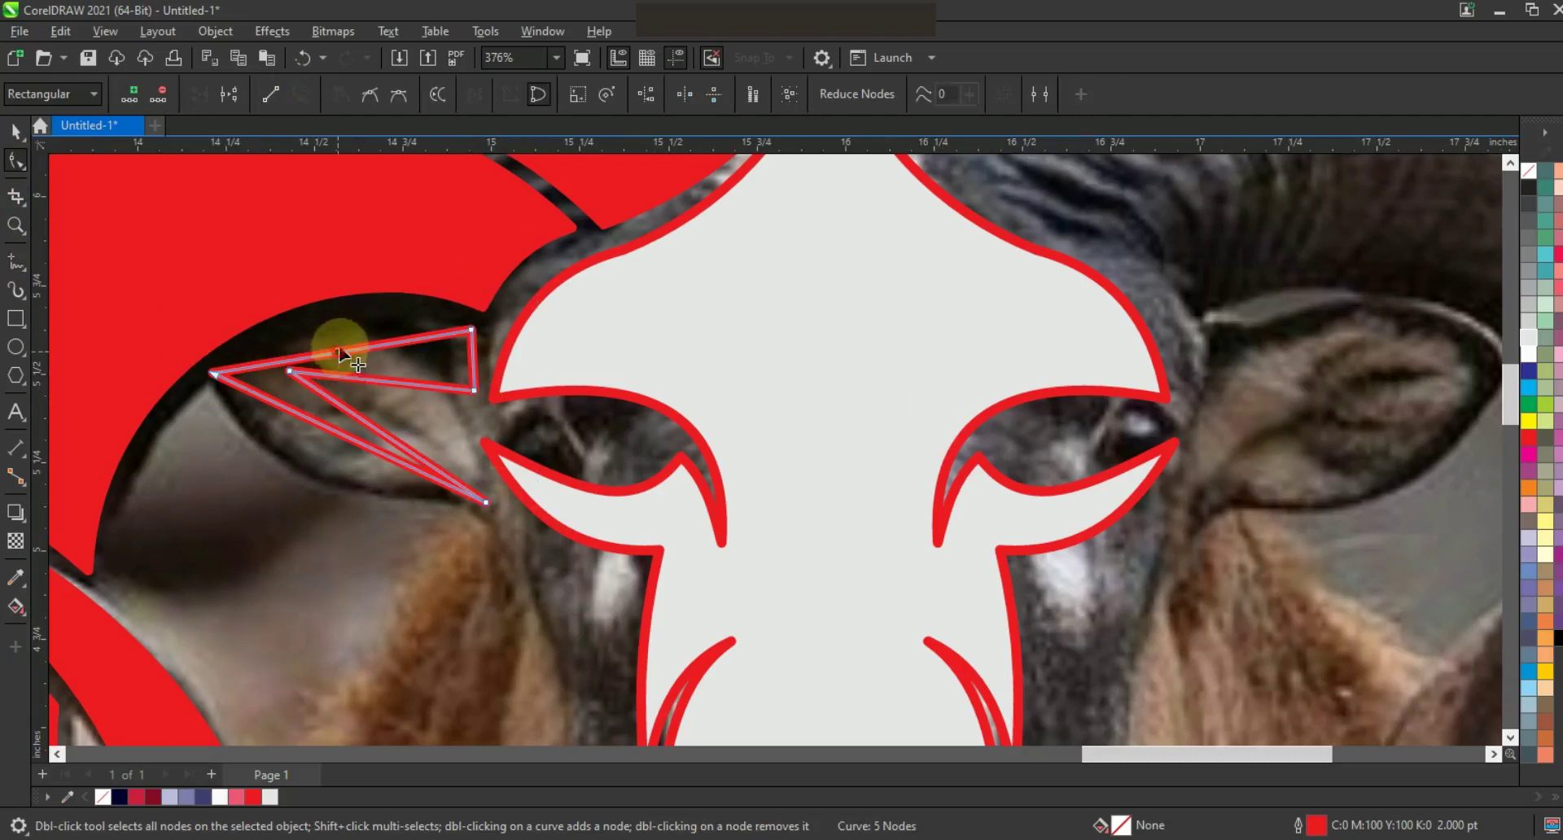
pyautogui.moveTo(339, 345); pyautogui.dragTo(340, 319)
pyautogui.moveTo(352, 440); pyautogui.dragTo(318, 469)
pyautogui.moveTo(367, 421); pyautogui.dragTo(383, 369)
# Fill the ear shape with red and remove its outline
pyautogui.click(15, 130)
pyautogui.click(253, 796)
pyautogui.rightClick(1537, 204)
pyautogui.click(1420, 203)
# Move all seven traced shapes off the photo into the empty space between the page and the photo
pyautogui.press('F3')
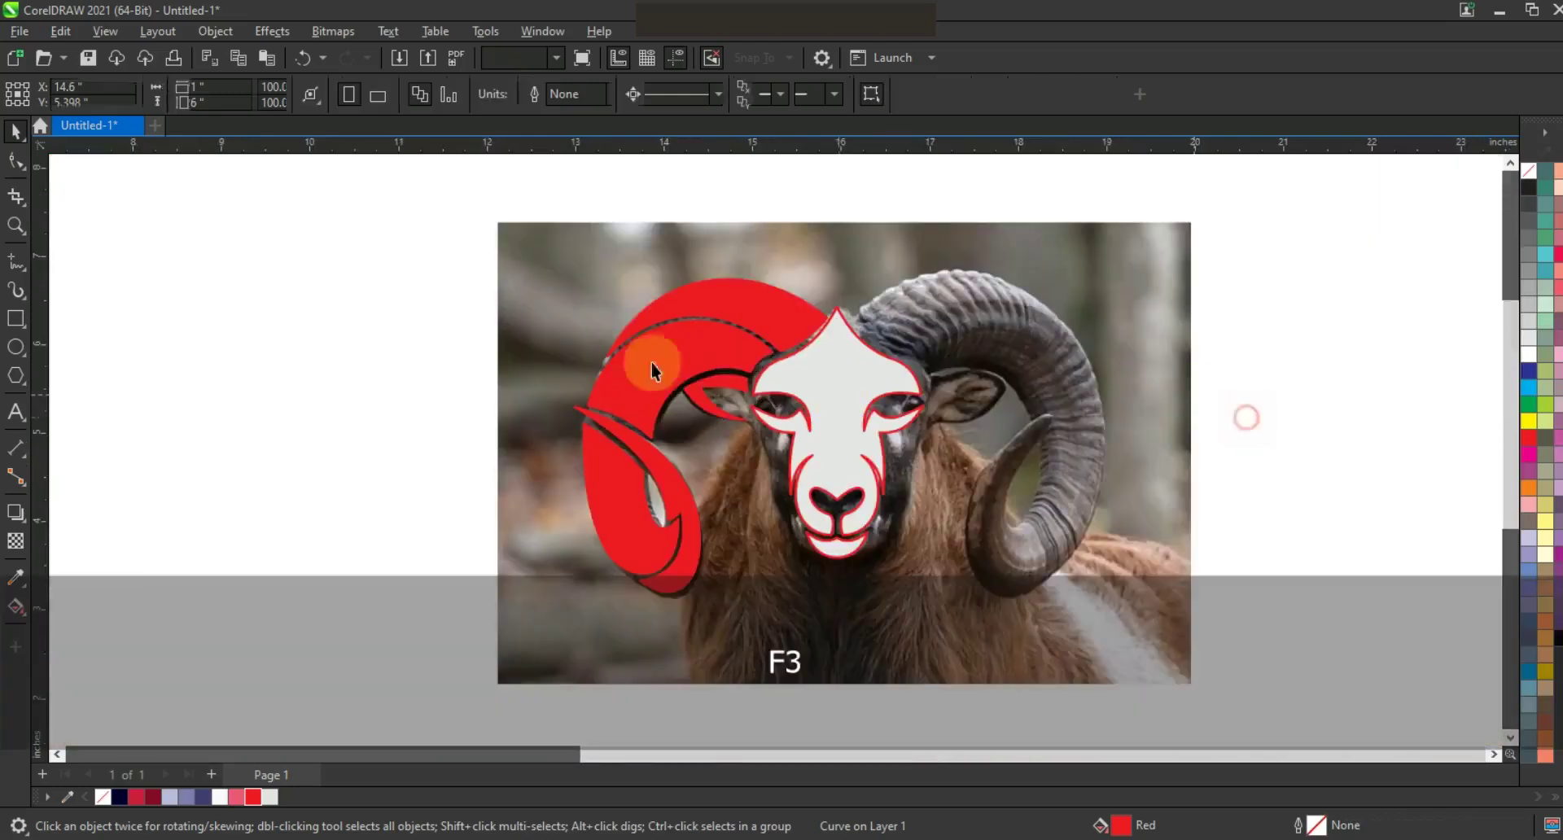
pyautogui.click(807, 461)
pyautogui.hotkey('shift', 'F2')
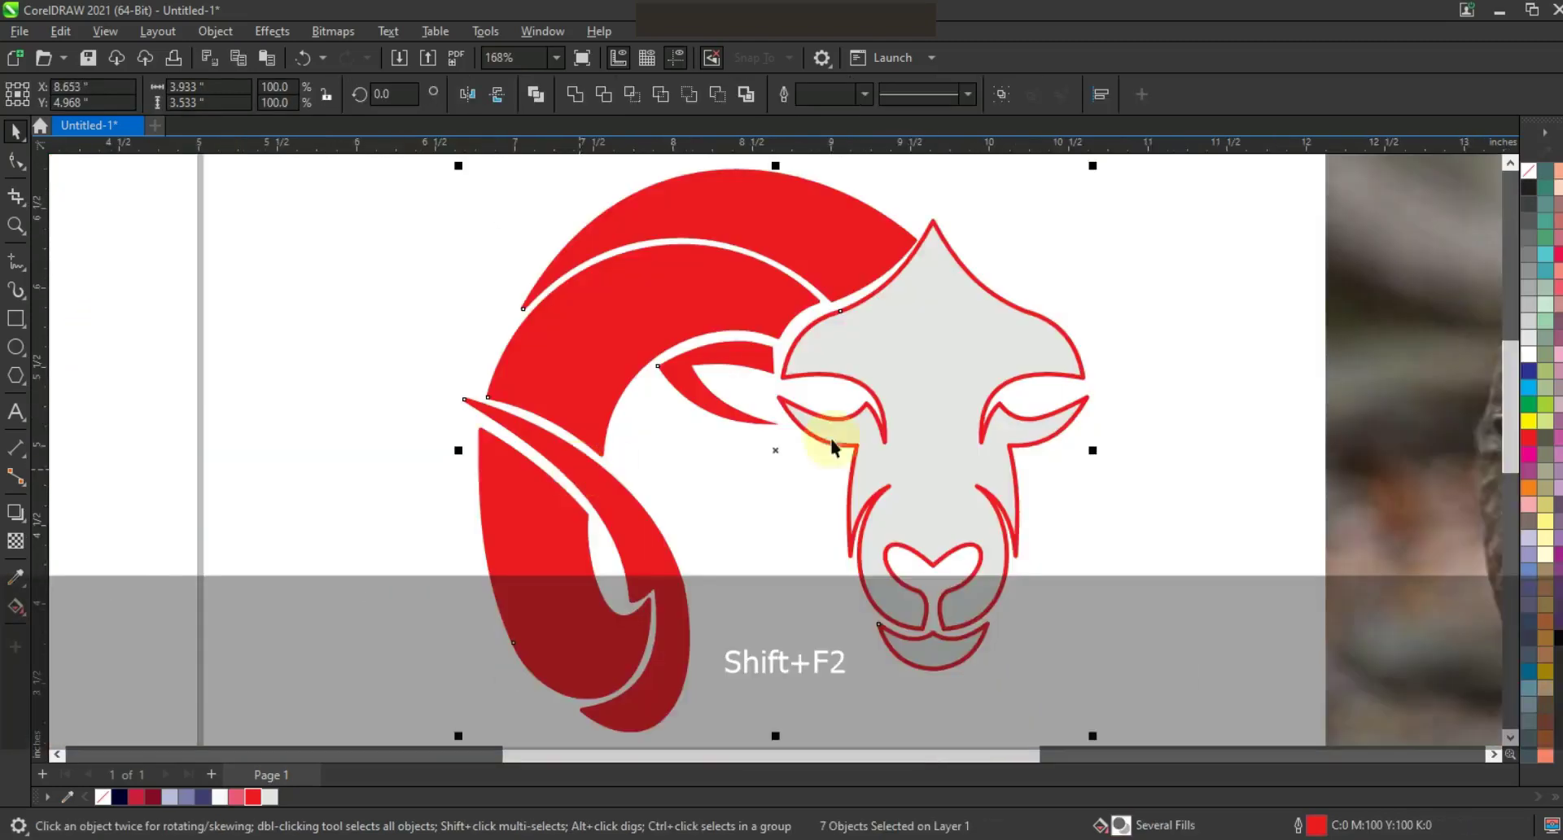
pyautogui.press('F3')
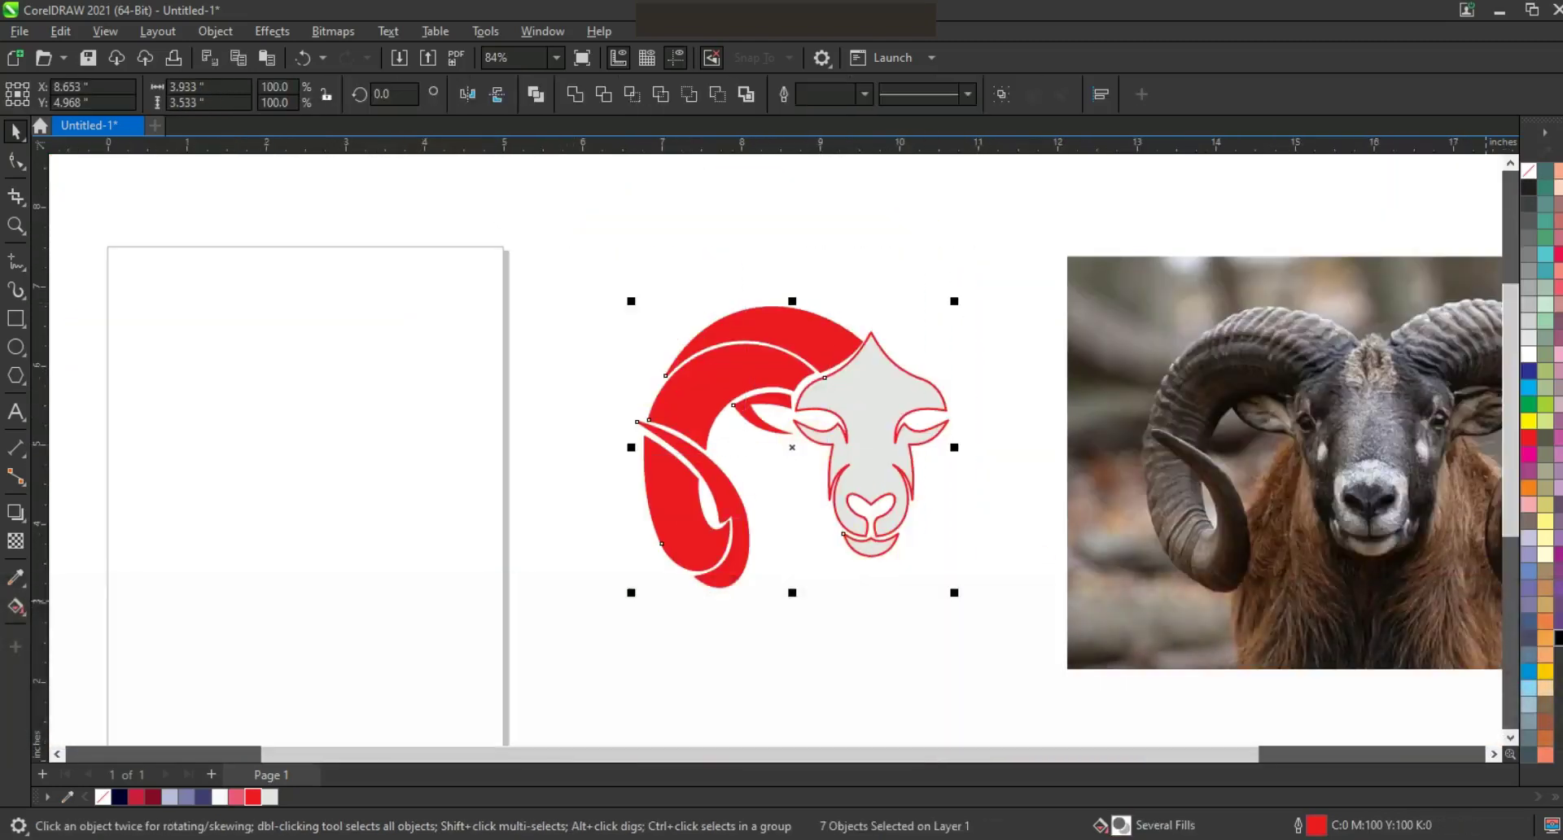
# Fill all the traced ram shapes with black and remove their outlines
pyautogui.click(1529, 195)
pyautogui.rightClick(1529, 208)
pyautogui.click(562, 339)
# Mirror a copy of the horn and ear shapes to the other side of the face and nudge it outward into a symmetrical position
pyautogui.moveTo(846, 625); pyautogui.dragTo(868, 623)
pyautogui.moveTo(636, 446); pyautogui.dragTo(1003, 462)
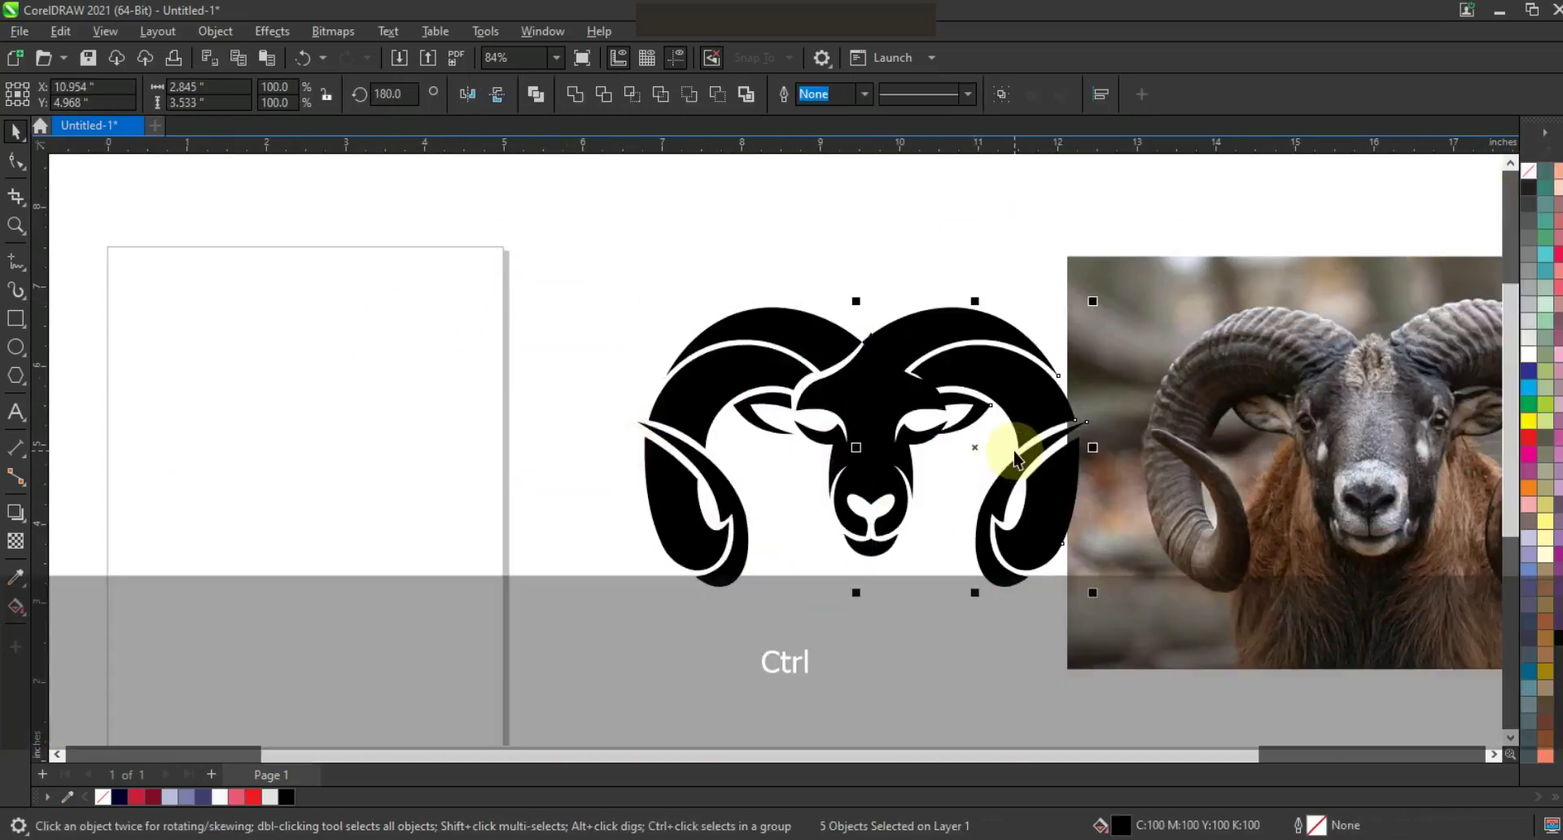
pyautogui.press('Right')
pyautogui.press('Right')
pyautogui.press('Right')
pyautogui.press('Right')
pyautogui.press('Right')
pyautogui.press('Right')
pyautogui.press('Right')
pyautogui.press('Right')
pyautogui.press('Right')
pyautogui.press('Right')
pyautogui.press('Right')
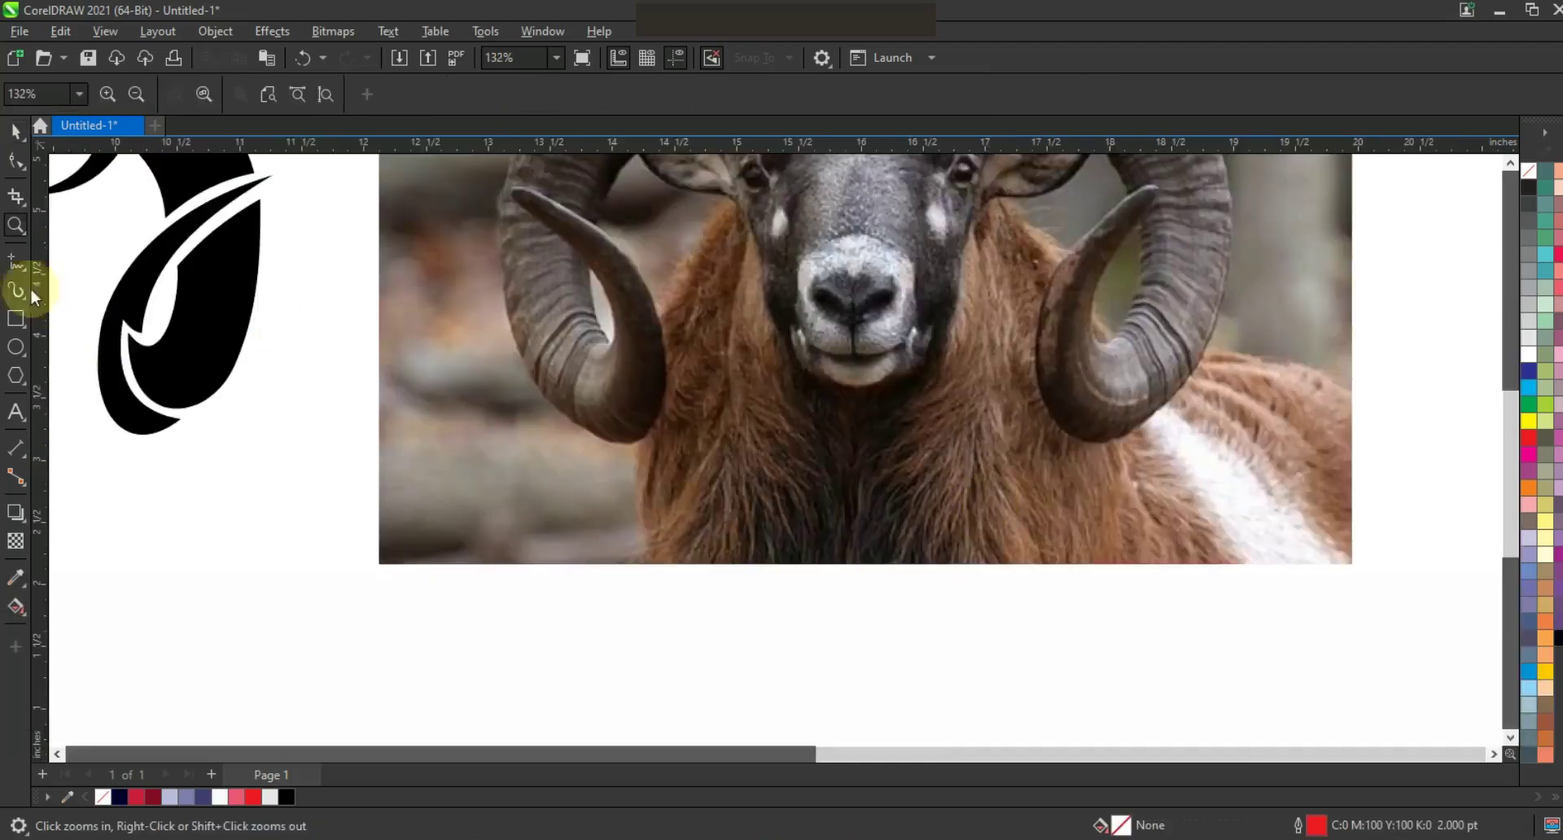
# Draw an open zigzag line for the beard's outer edge from the cheek to below the chest and curve its long segments
pyautogui.click(16, 260)
pyautogui.click(716, 444)
pyautogui.click(772, 506)
pyautogui.press('F10')
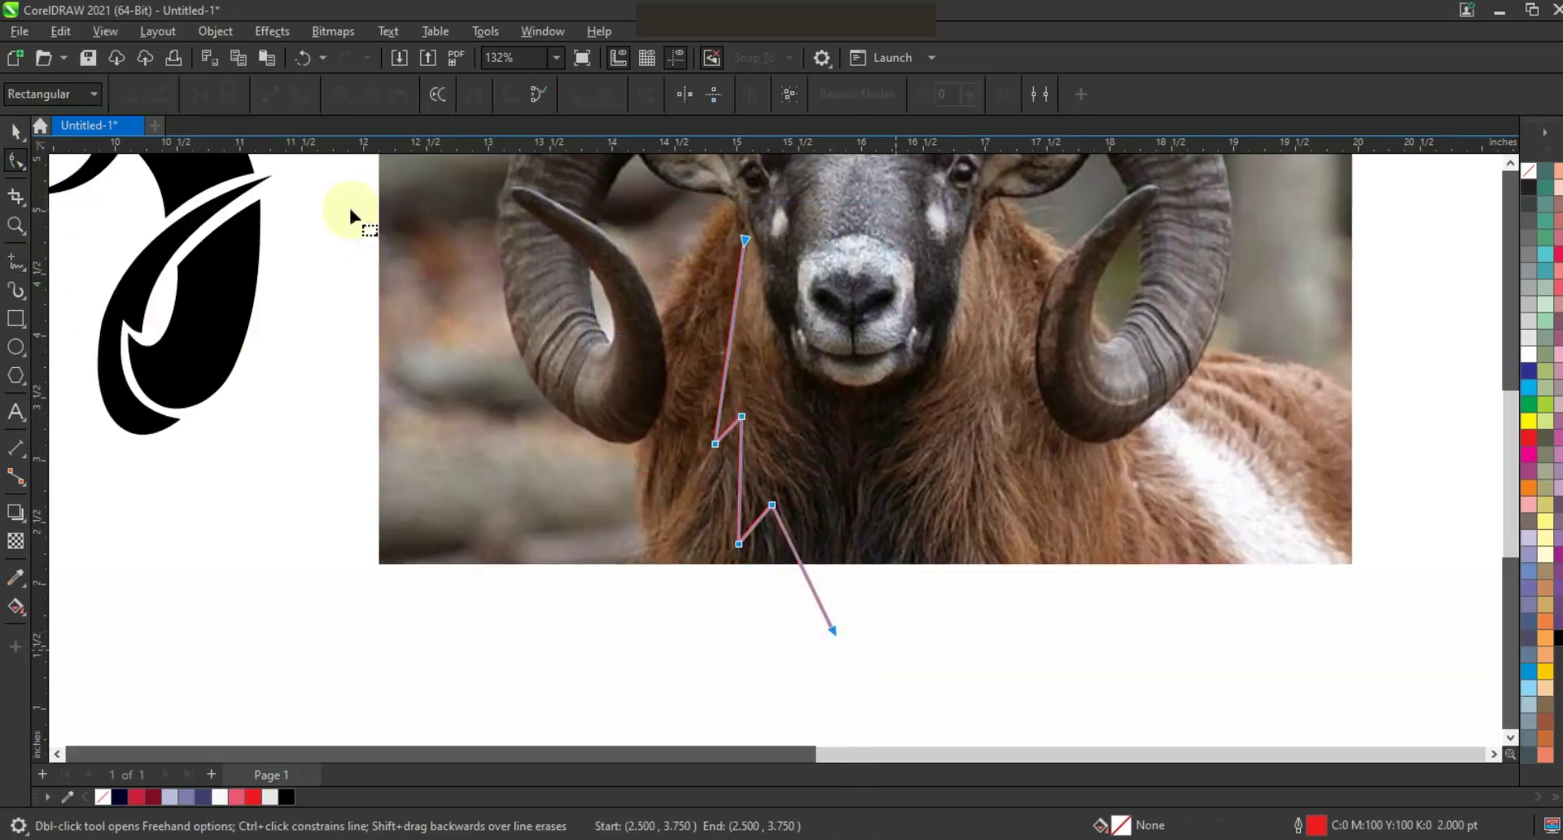
pyautogui.moveTo(729, 358); pyautogui.dragTo(714, 348)
pyautogui.moveTo(743, 464); pyautogui.dragTo(733, 464)
pyautogui.moveTo(784, 563); pyautogui.dragTo(841, 664)
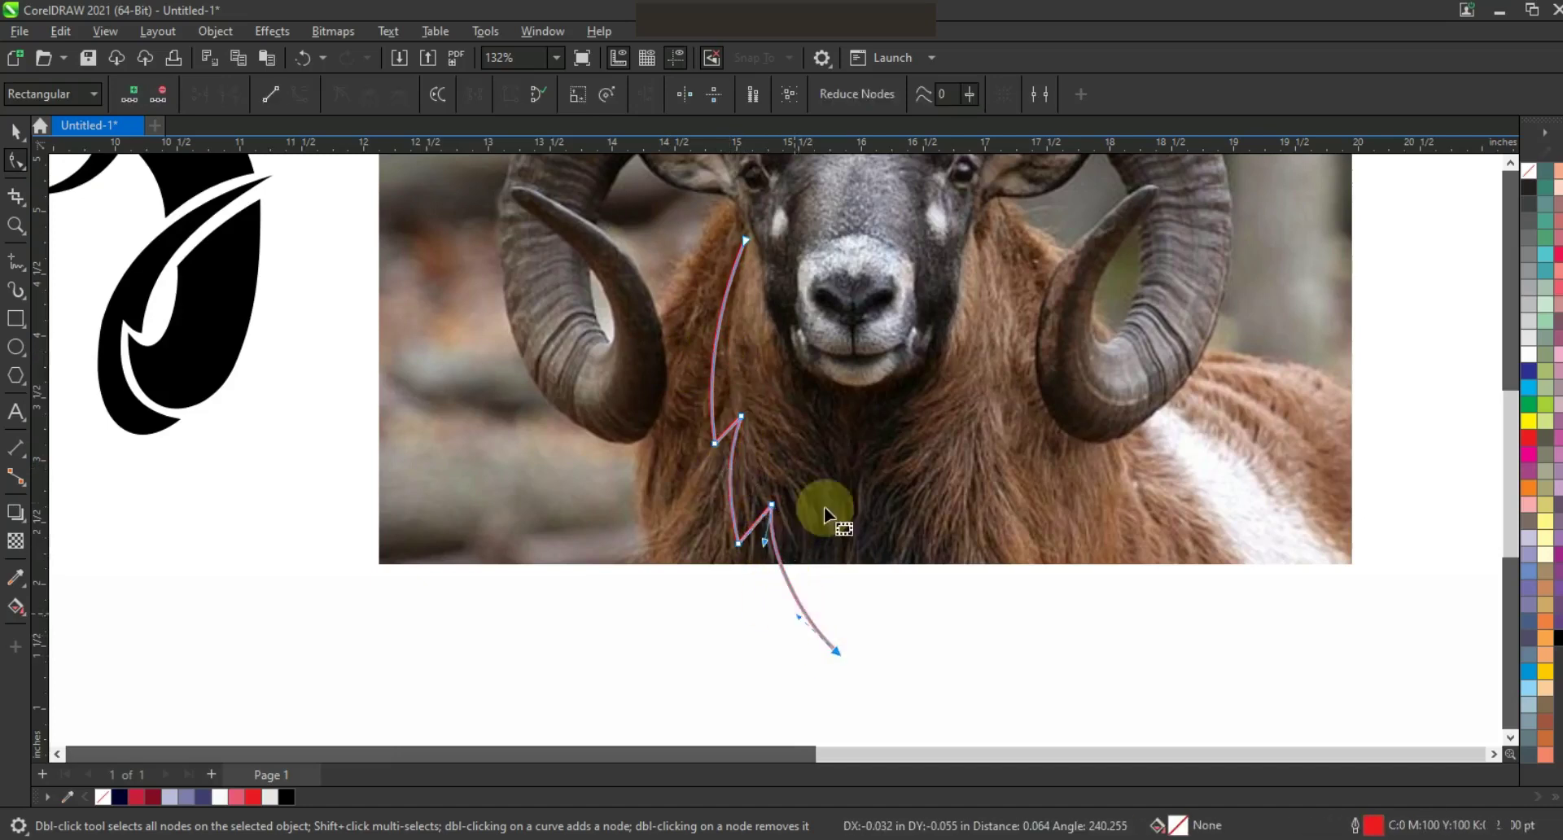
# Continue the beard line from its upper end with an inner zigzag edge down to the chest's centre and curve its segments
pyautogui.press('space')
pyautogui.moveTo(743, 242)
pyautogui.mouseDown()
pyautogui.moveTo(732, 377)
pyautogui.moveTo(761, 359)
pyautogui.mouseUp()
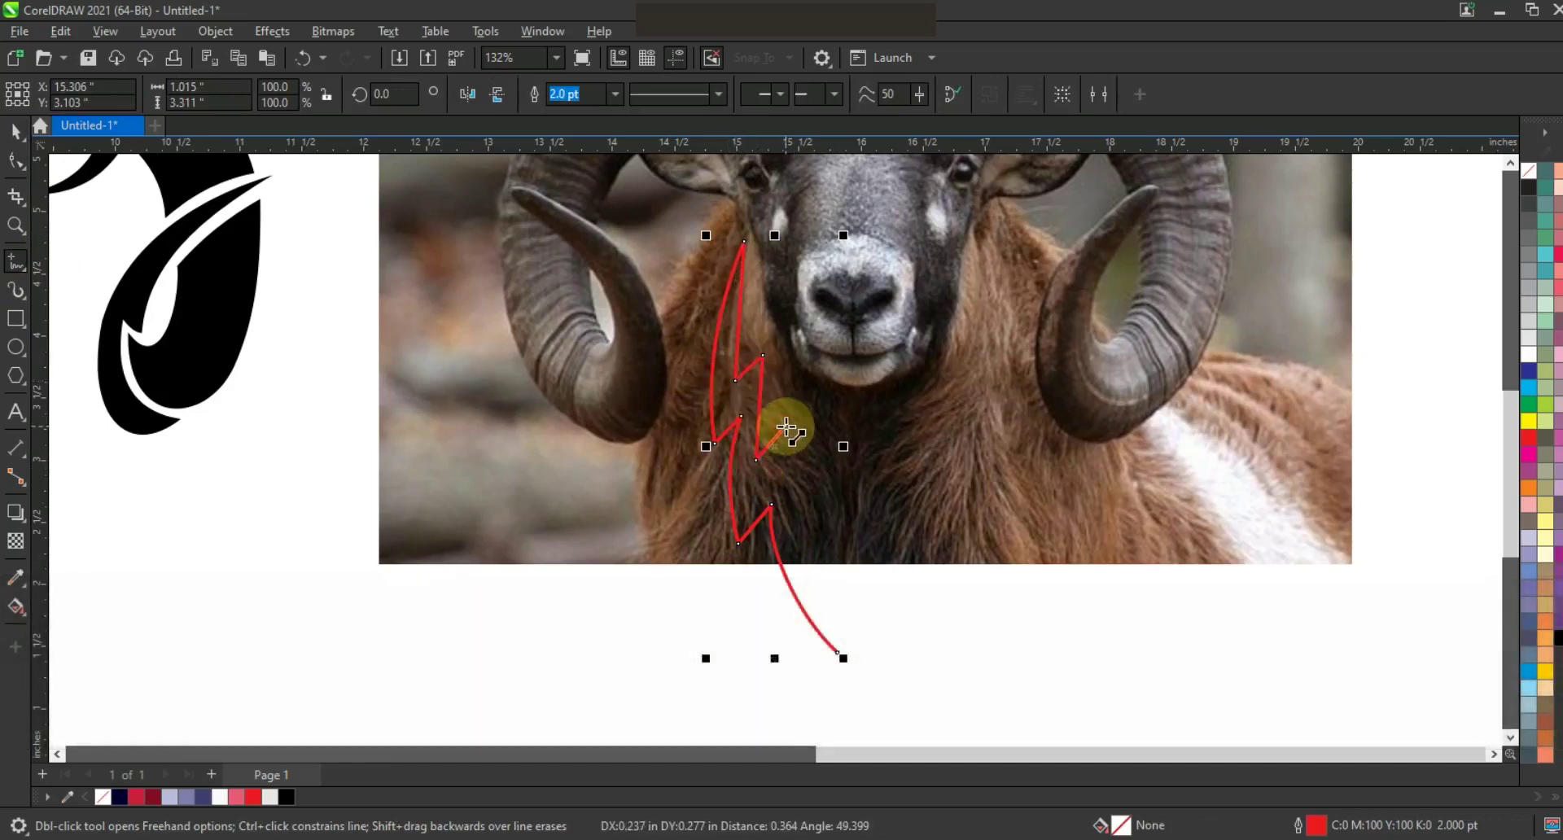
pyautogui.click(22, 162)
pyautogui.moveTo(610, 569); pyautogui.dragTo(900, 655)
pyautogui.click(299, 95)
pyautogui.moveTo(736, 341); pyautogui.dragTo(733, 341)
pyautogui.moveTo(759, 416); pyautogui.dragTo(756, 415)
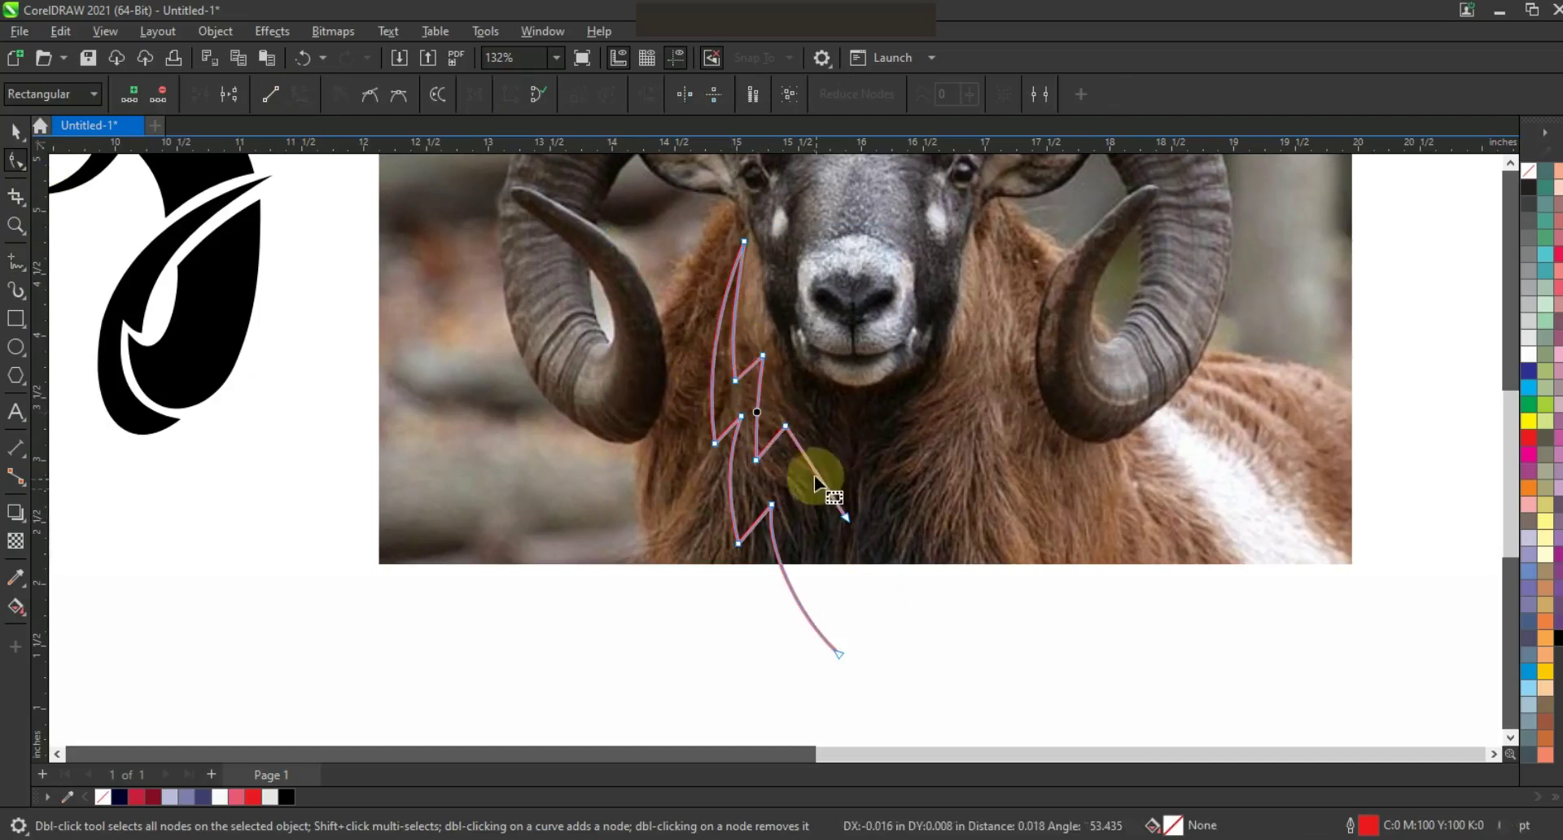
pyautogui.moveTo(819, 477); pyautogui.dragTo(815, 480)
pyautogui.click(845, 520)
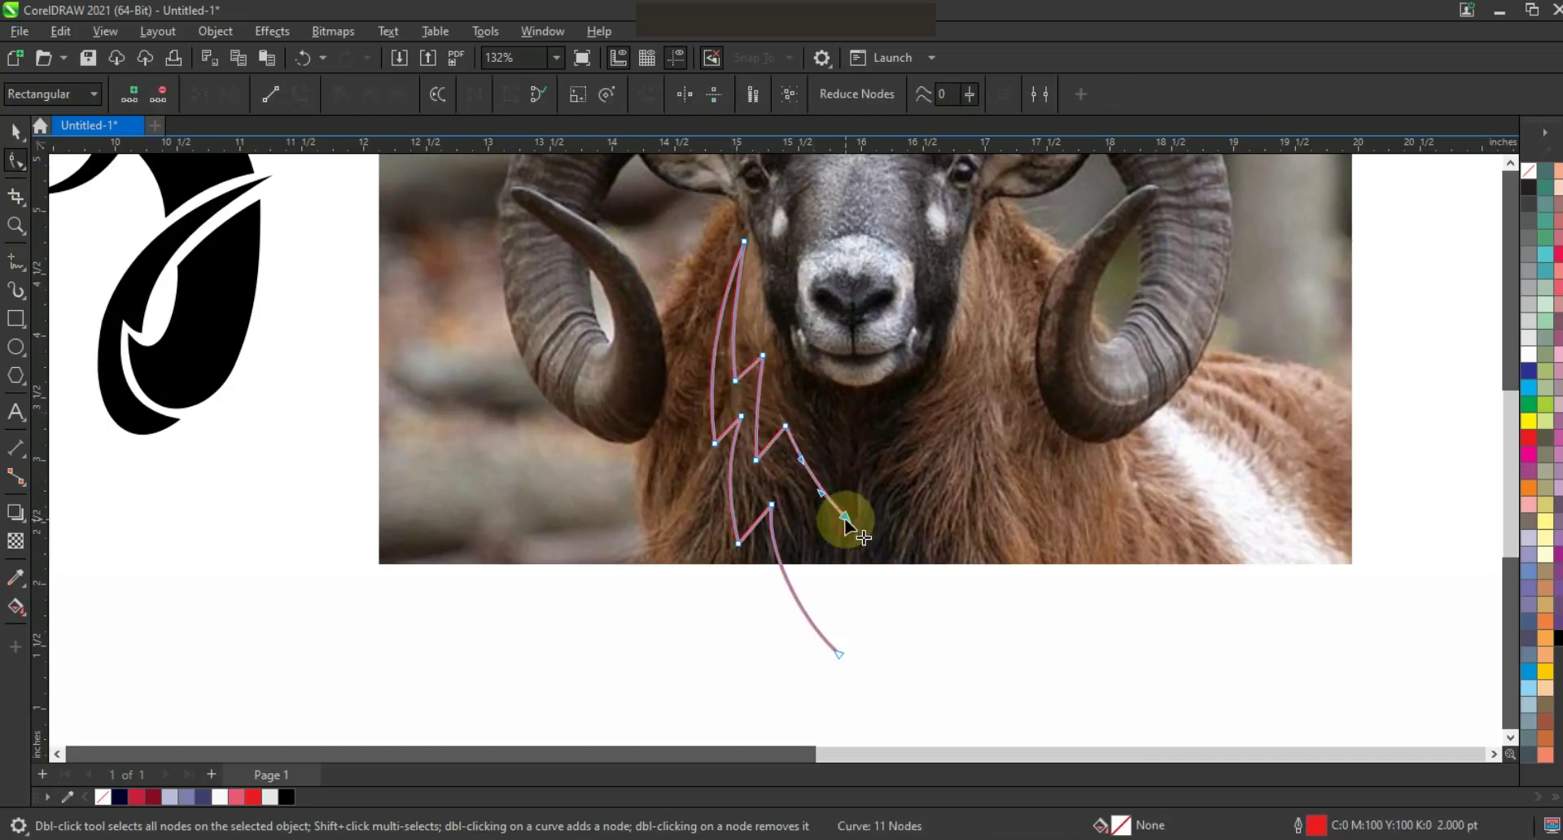
# Mirror a copy of the half beard to the other side and combine both halves into one curve
pyautogui.click(15, 131)
pyautogui.moveTo(706, 446); pyautogui.dragTo(988, 446)
pyautogui.keyDown('shift'); pyautogui.click(795, 446); pyautogui.keyUp('shift')
pyautogui.click(535, 95)
# Join the open end nodes of the two beard halves at the inner and outer centre points
pyautogui.click(15, 161)
pyautogui.click(859, 539)
pyautogui.click(200, 94)
pyautogui.click(907, 690)
pyautogui.click(198, 96)
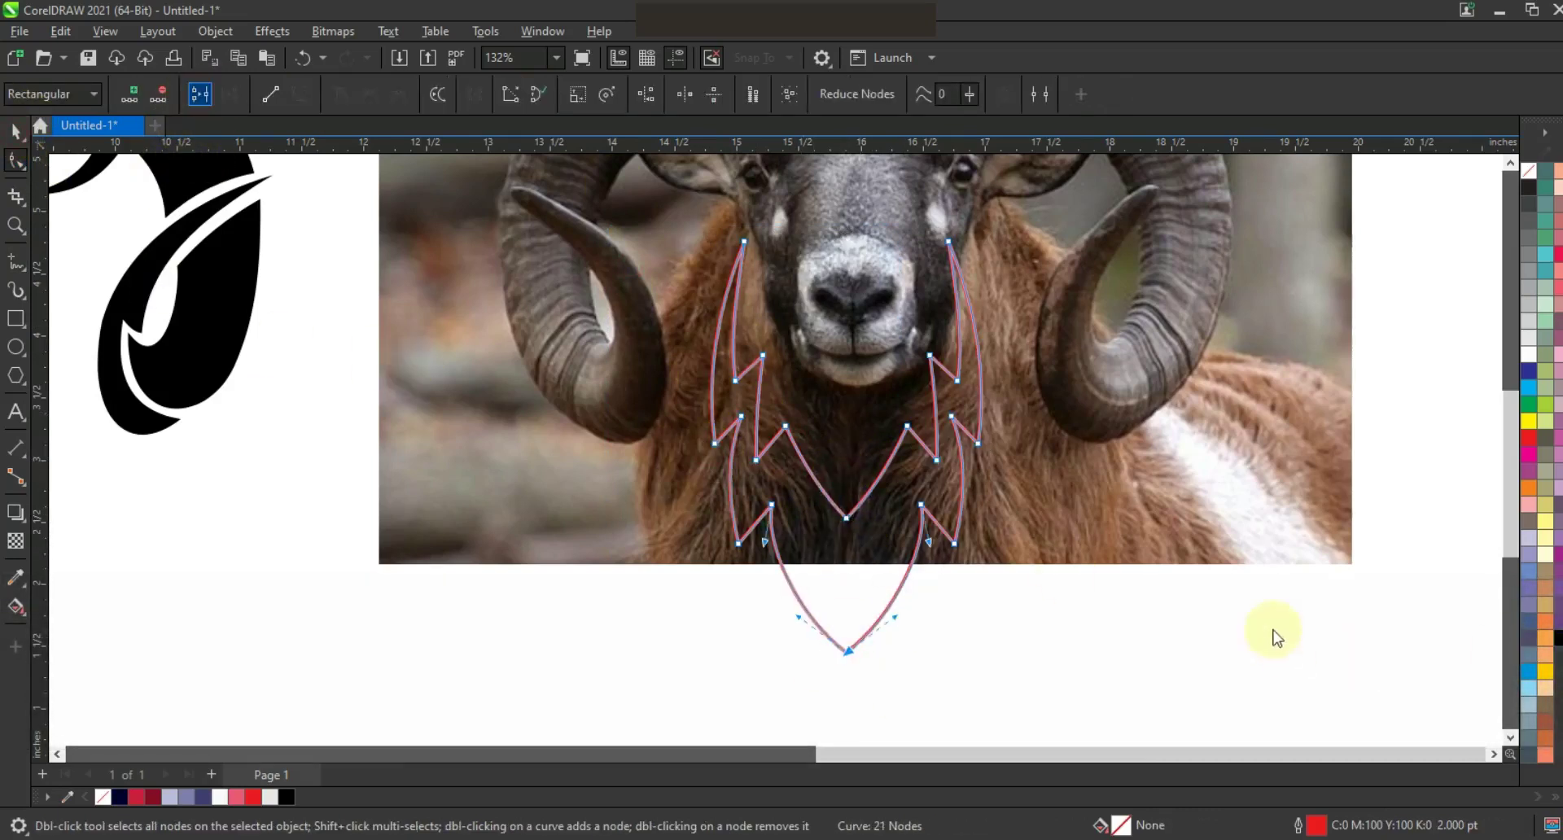
# Place the beard beneath the ram's head, fill it with black and centre it horizontally on the face
pyautogui.press('space')
pyautogui.press('F3')
pyautogui.keyDown('shift'); pyautogui.click(444, 433); pyautogui.keyUp('shift')
pyautogui.press('c')
pyautogui.click(481, 603)
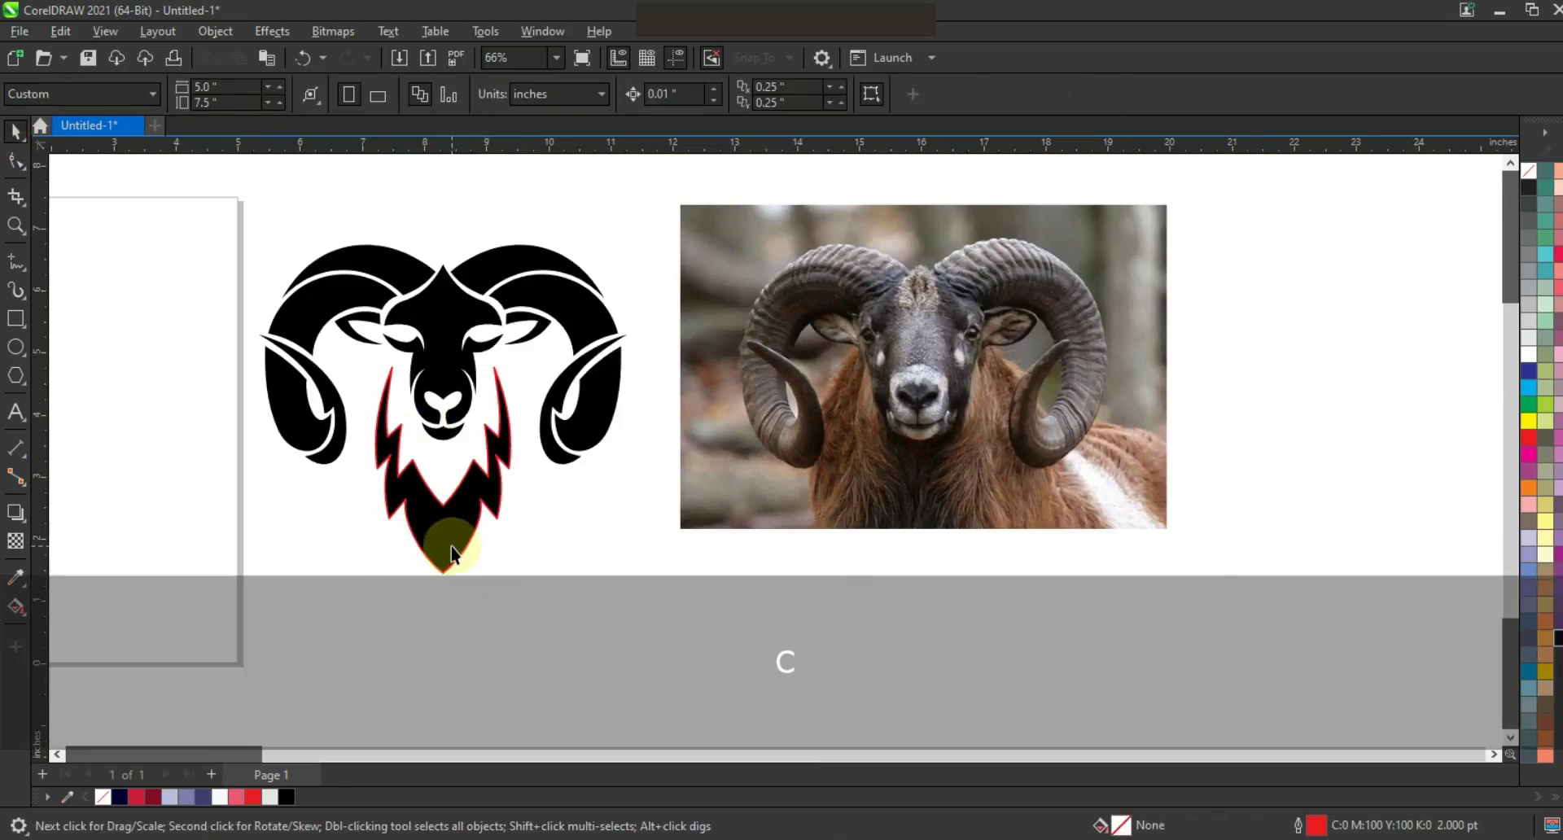
# Remove the red outline from the beard and move the ram photo horizontally farther away from the artwork
pyautogui.click(452, 551)
pyautogui.moveTo(230, 226); pyautogui.dragTo(658, 606)
pyautogui.rightClick(1529, 170)
pyautogui.click(1482, 185)
pyautogui.moveTo(906, 367); pyautogui.dragTo(1410, 366)
pyautogui.click(772, 380)
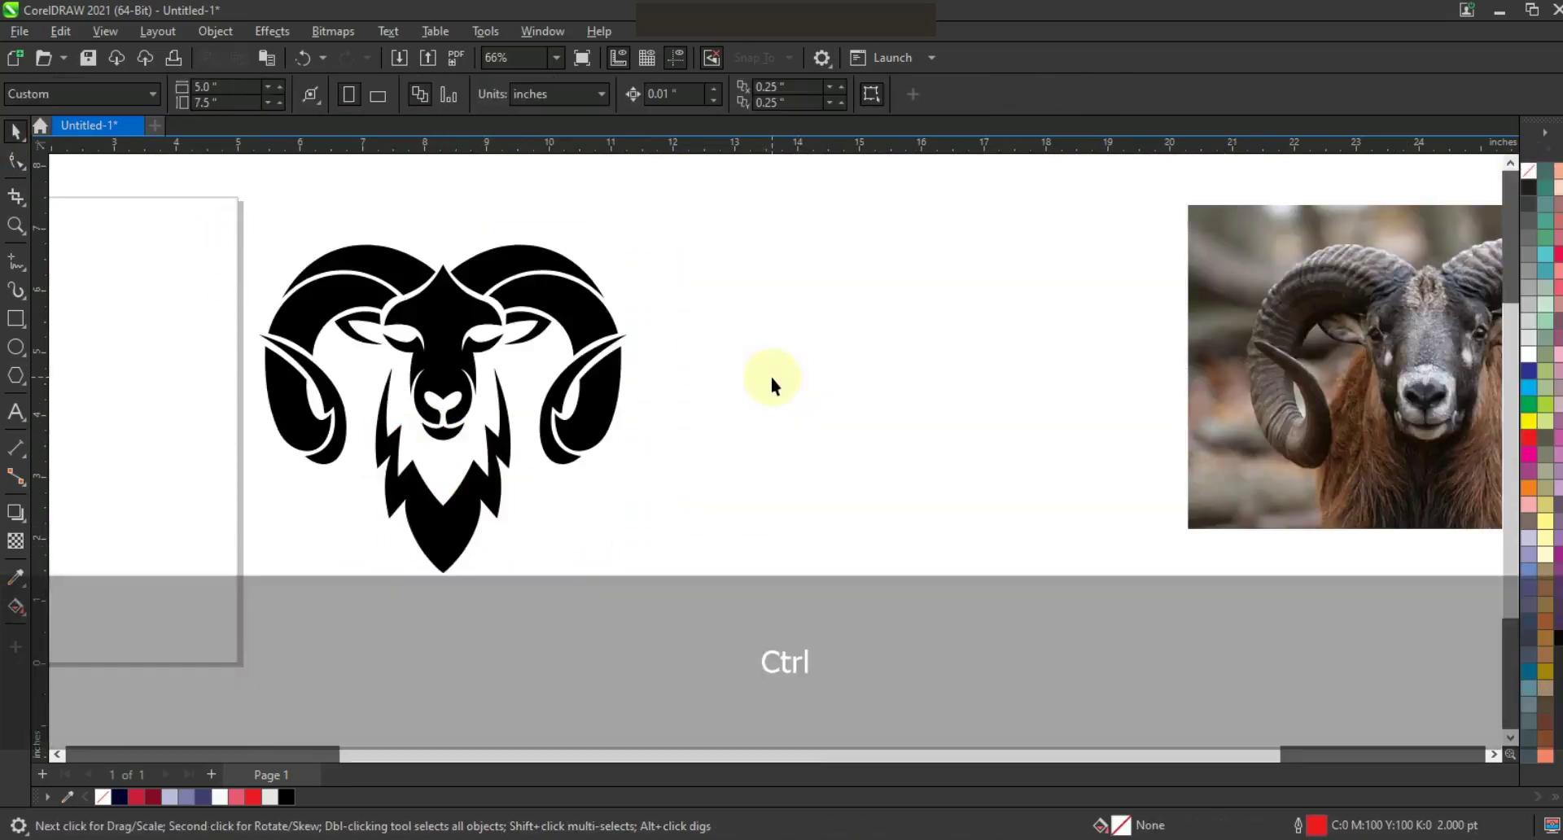
# Draw a circle about 4.6 inches wide beside the ram head and add an overlapping copy aligned at the same height
pyautogui.click(15, 347)
pyautogui.moveTo(713, 276); pyautogui.dragTo(877, 562)
pyautogui.click(17, 133)
pyautogui.moveTo(850, 422); pyautogui.dragTo(949, 402)
pyautogui.rightClick(948, 402)
pyautogui.keyDown('shift'); pyautogui.click(783, 389); pyautogui.keyUp('shift')
pyautogui.press('e')
# Copy the circle diagonally below for a third circle and combine the two side-by-side circles
pyautogui.click(1010, 433)
pyautogui.moveTo(990, 343); pyautogui.dragTo(1163, 533)
pyautogui.rightClick(1163, 533)
pyautogui.click(1046, 395)
pyautogui.keyDown('shift'); pyautogui.click(789, 375); pyautogui.keyUp('shift')
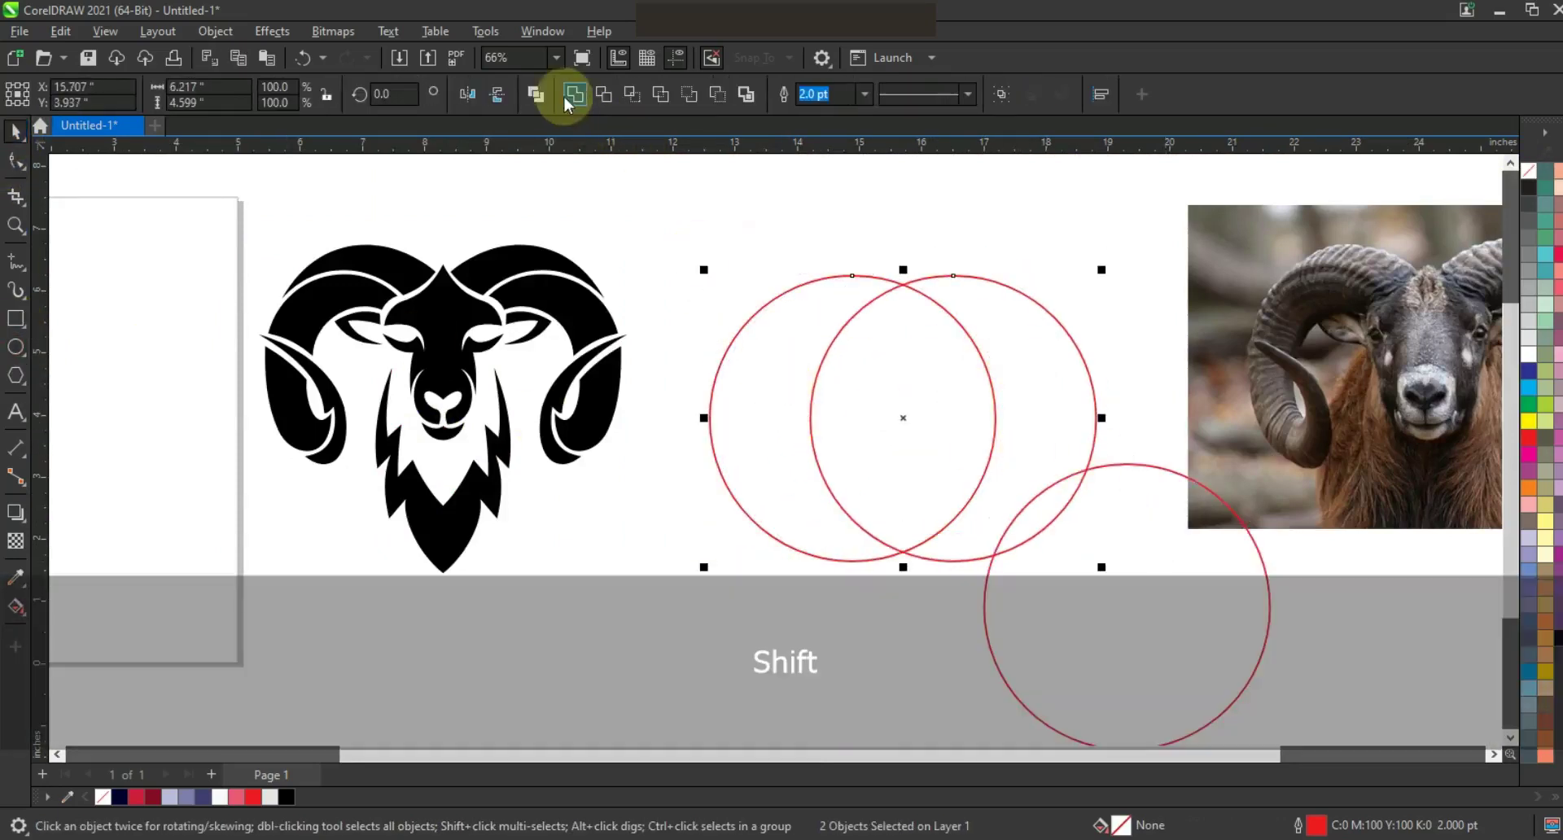
# Centre the third circle horizontally over the lower part of the pair and narrow the combined pair to 5.445 inches wide
pyautogui.moveTo(1167, 607); pyautogui.dragTo(950, 517)
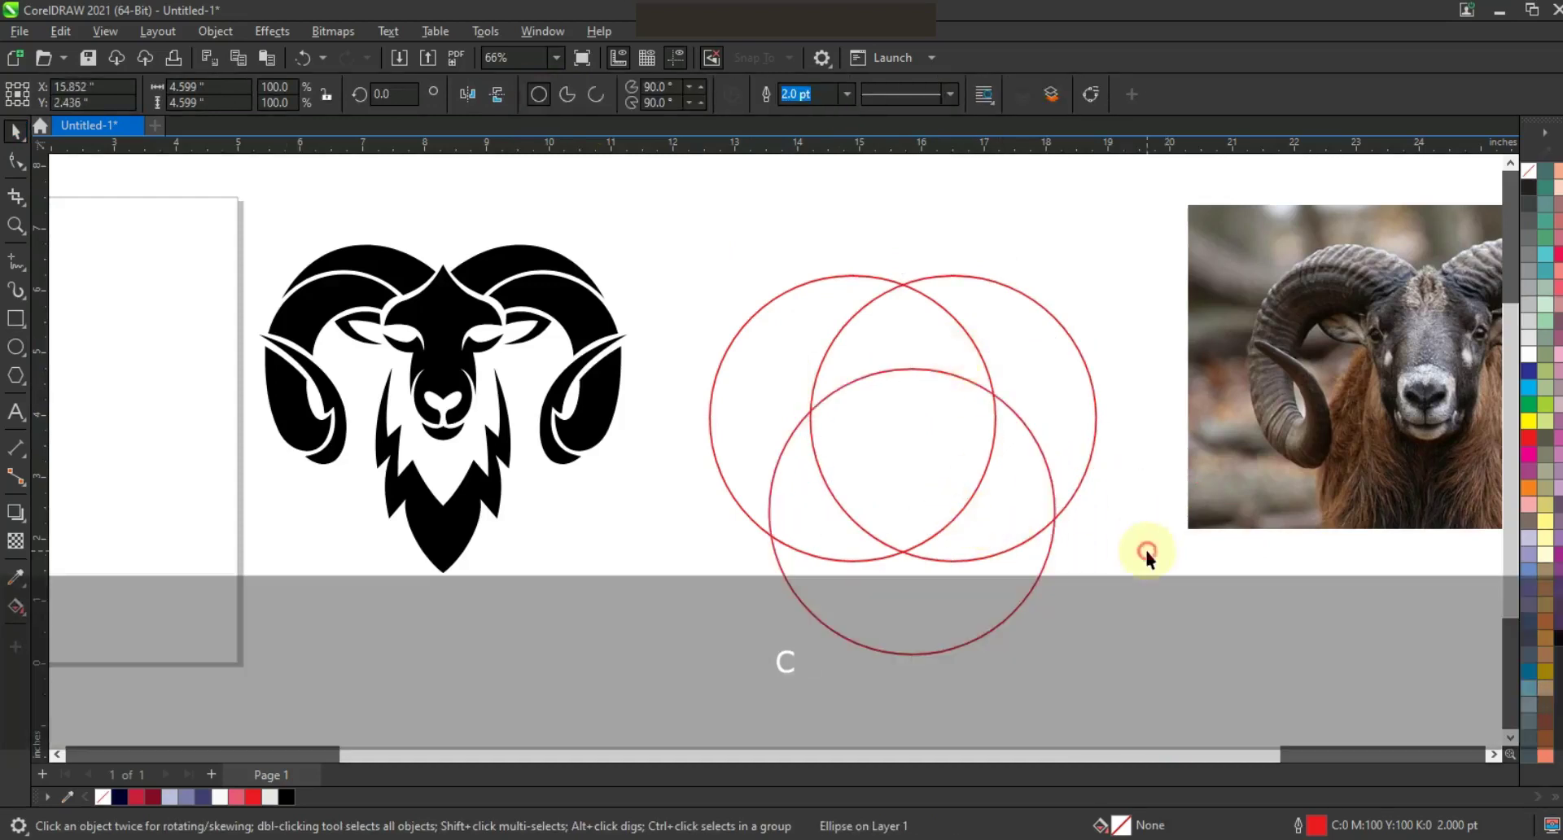
pyautogui.keyDown('shift'); pyautogui.click(935, 299); pyautogui.keyUp('shift')
pyautogui.press('c')
pyautogui.click(1101, 418)
pyautogui.moveTo(1103, 422); pyautogui.dragTo(1078, 418)
# Create a shield shape from the area shared by all three circles using Smart Fill and delete the source circles
pyautogui.click(15, 606)
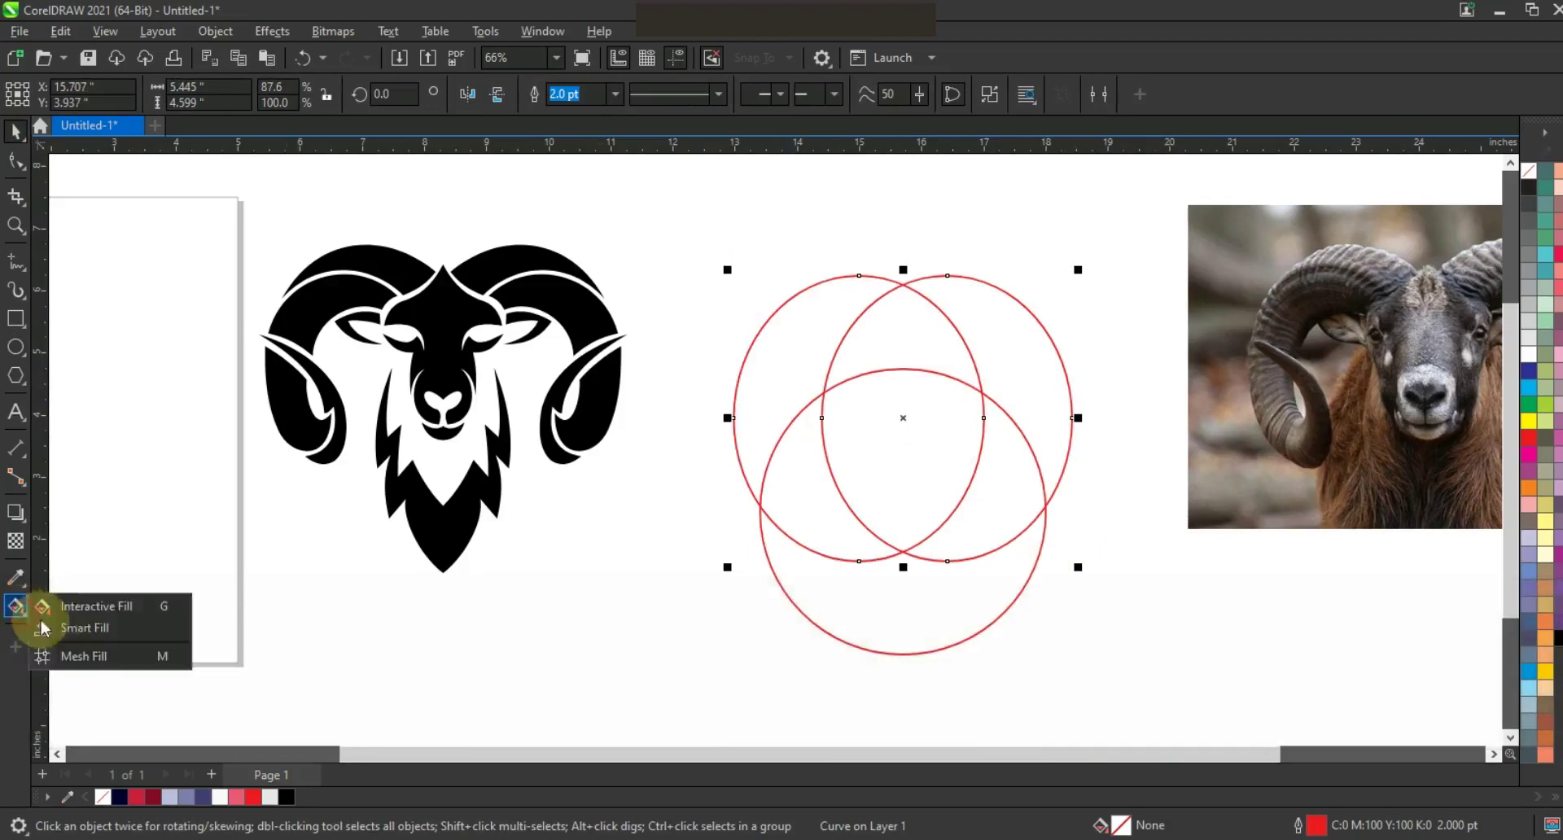
pyautogui.click(50, 628)
pyautogui.click(875, 465)
pyautogui.press('space')
pyautogui.click(959, 335)
pyautogui.press('Delete')
pyautogui.click(1000, 411)
pyautogui.press('Delete')
# Remove the shield's fill, add a one-step inner contour offset 0.158 inches, and break the contour apart
pyautogui.click(968, 414)
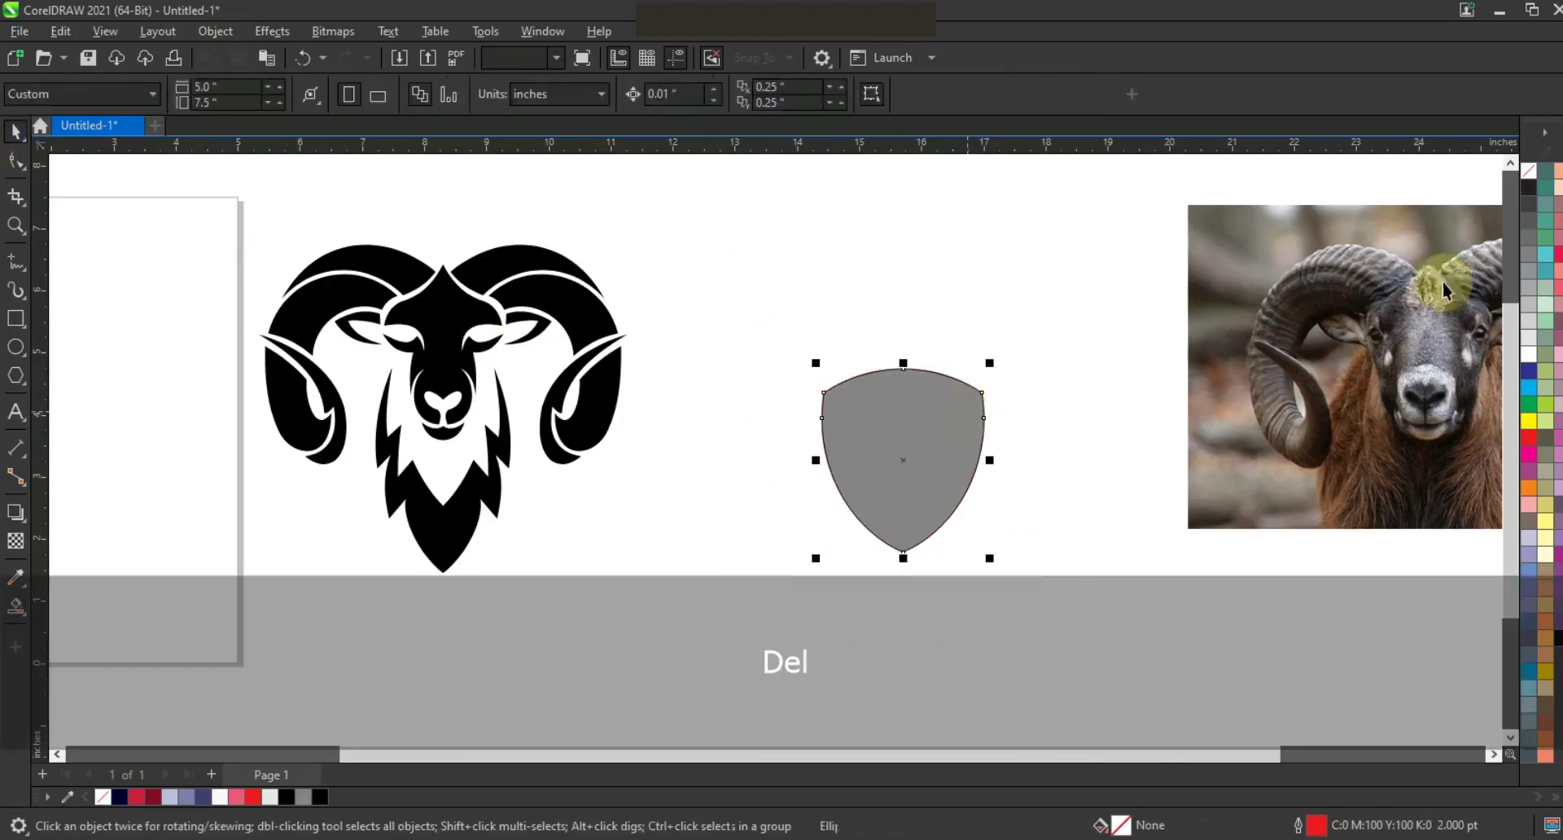
pyautogui.click(1529, 170)
pyautogui.click(16, 512)
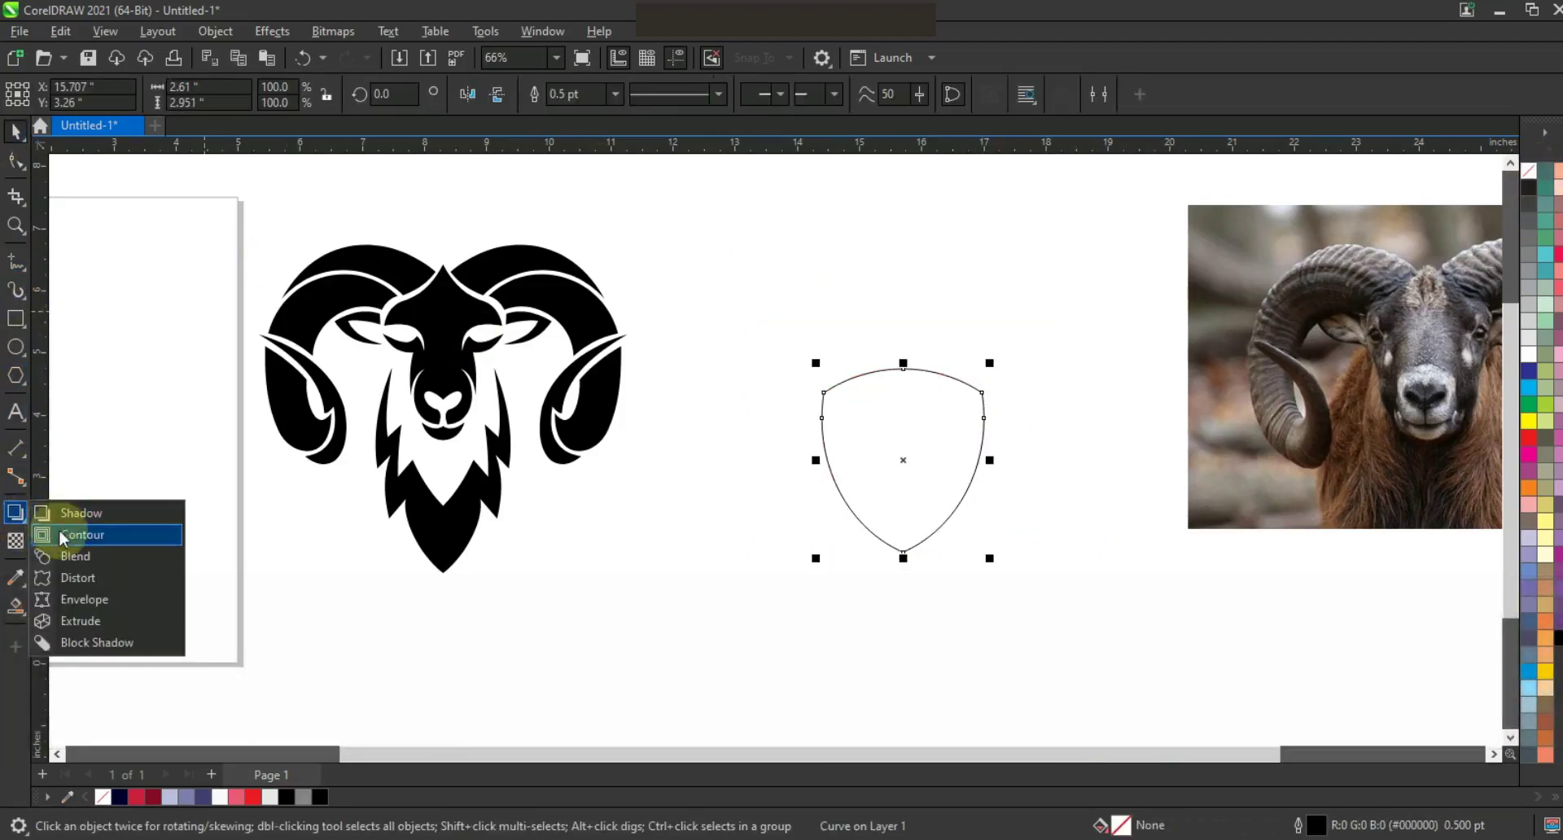
pyautogui.click(63, 538)
pyautogui.moveTo(905, 370); pyautogui.dragTo(901, 380)
pyautogui.click(16, 131)
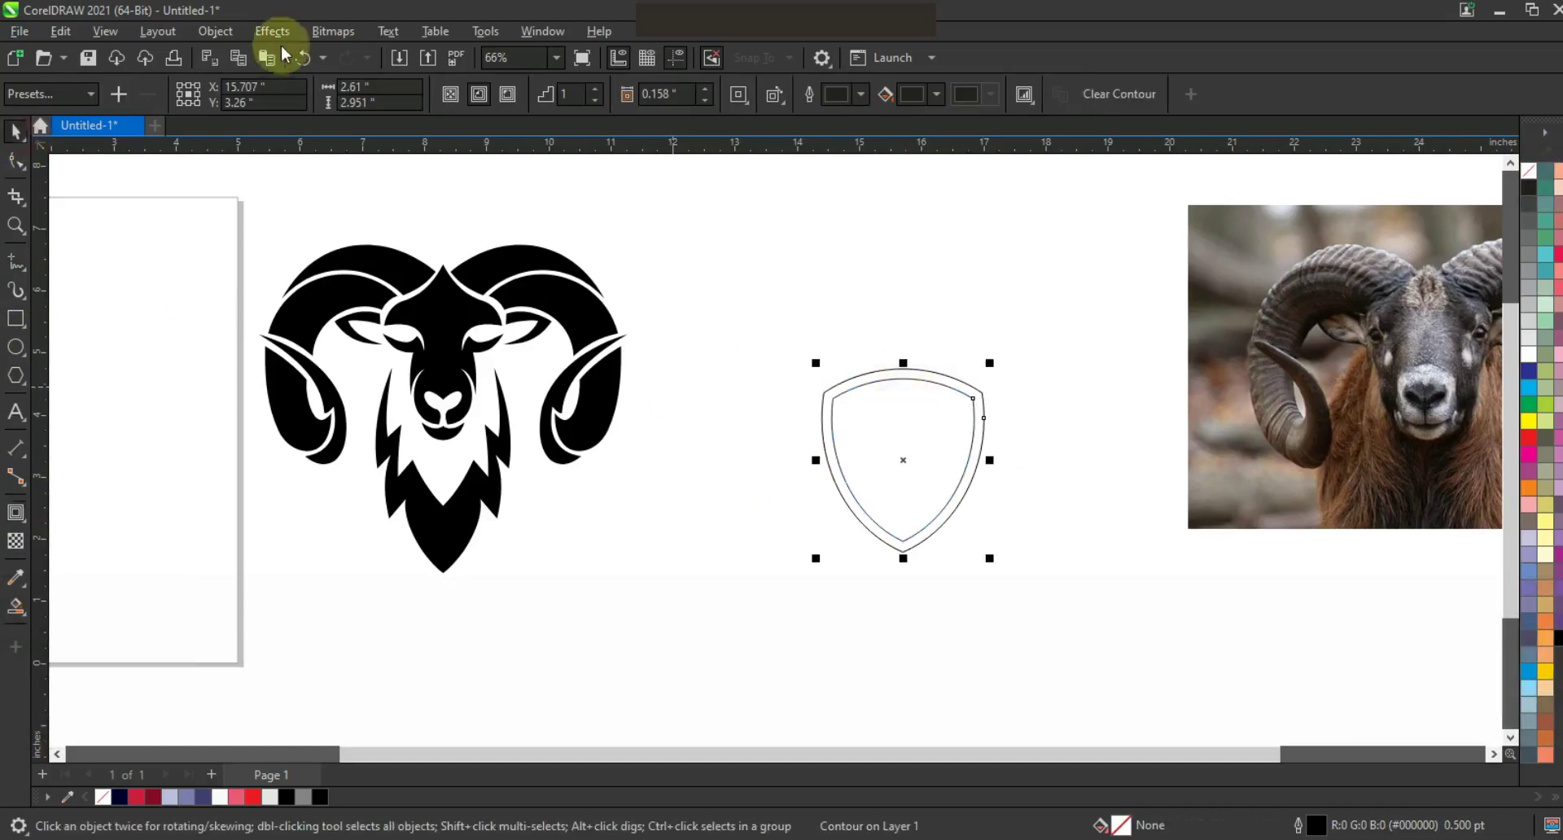
pyautogui.click(216, 31)
pyautogui.click(227, 481)
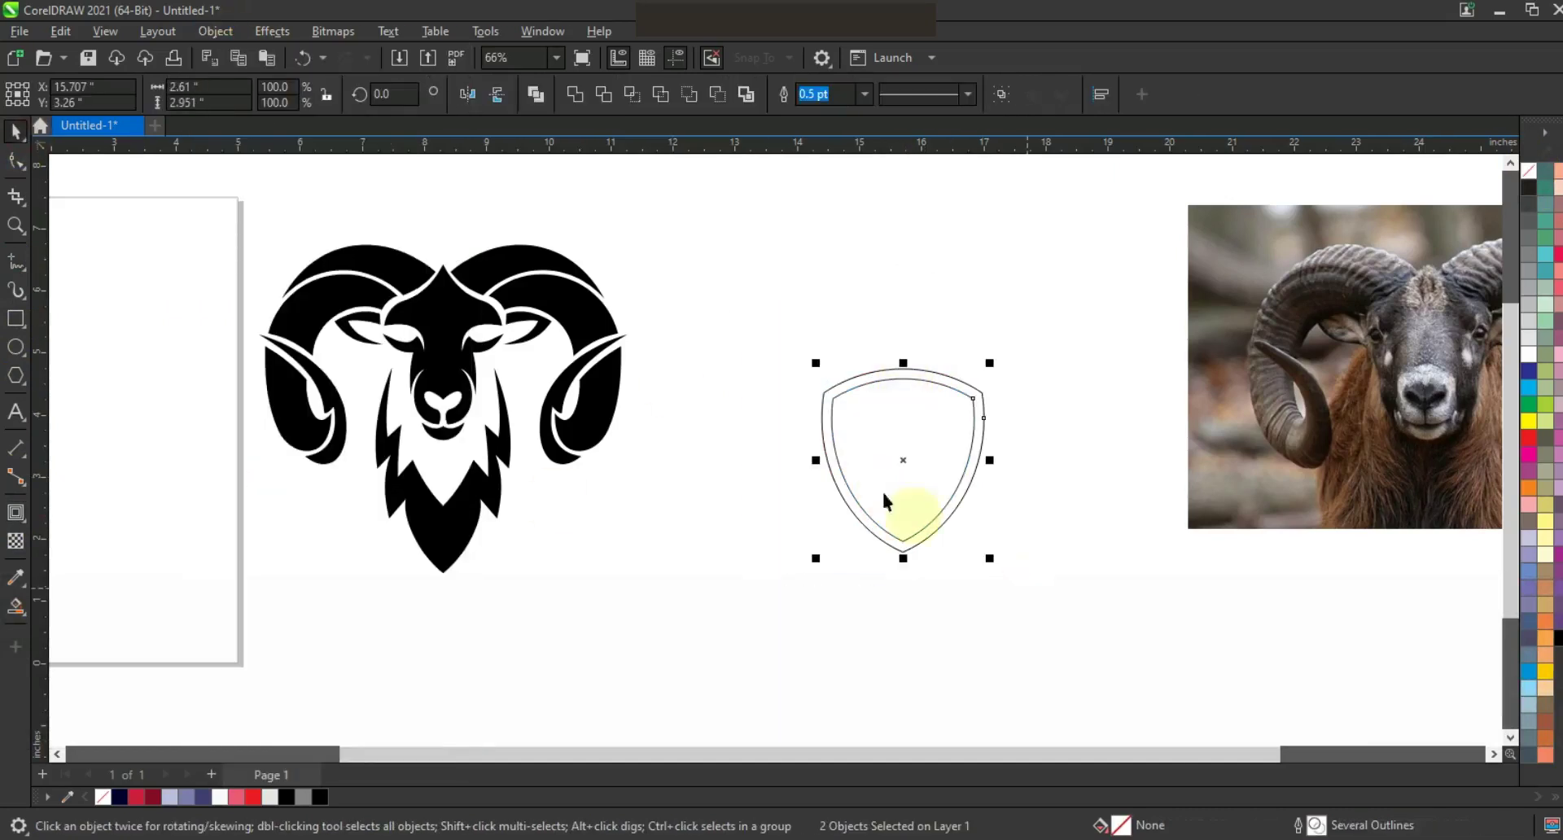
# Enlarge both shield outlines from the centre to 5.129 by 5.799 inches and Smart Fill the inner area with grey
pyautogui.moveTo(989, 363); pyautogui.dragTo(1068, 274)
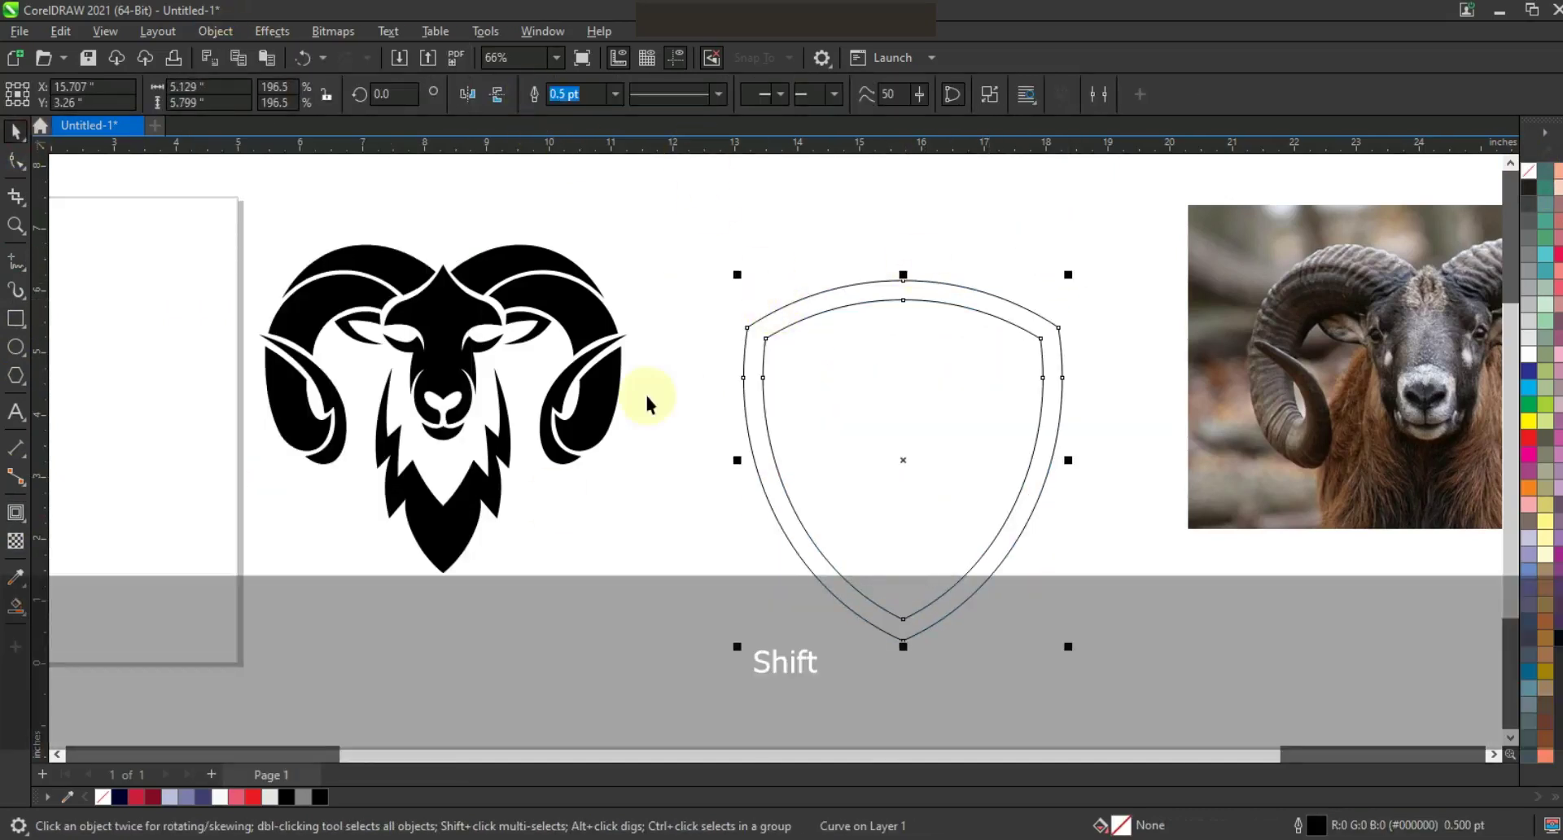
pyautogui.click(15, 607)
pyautogui.click(953, 426)
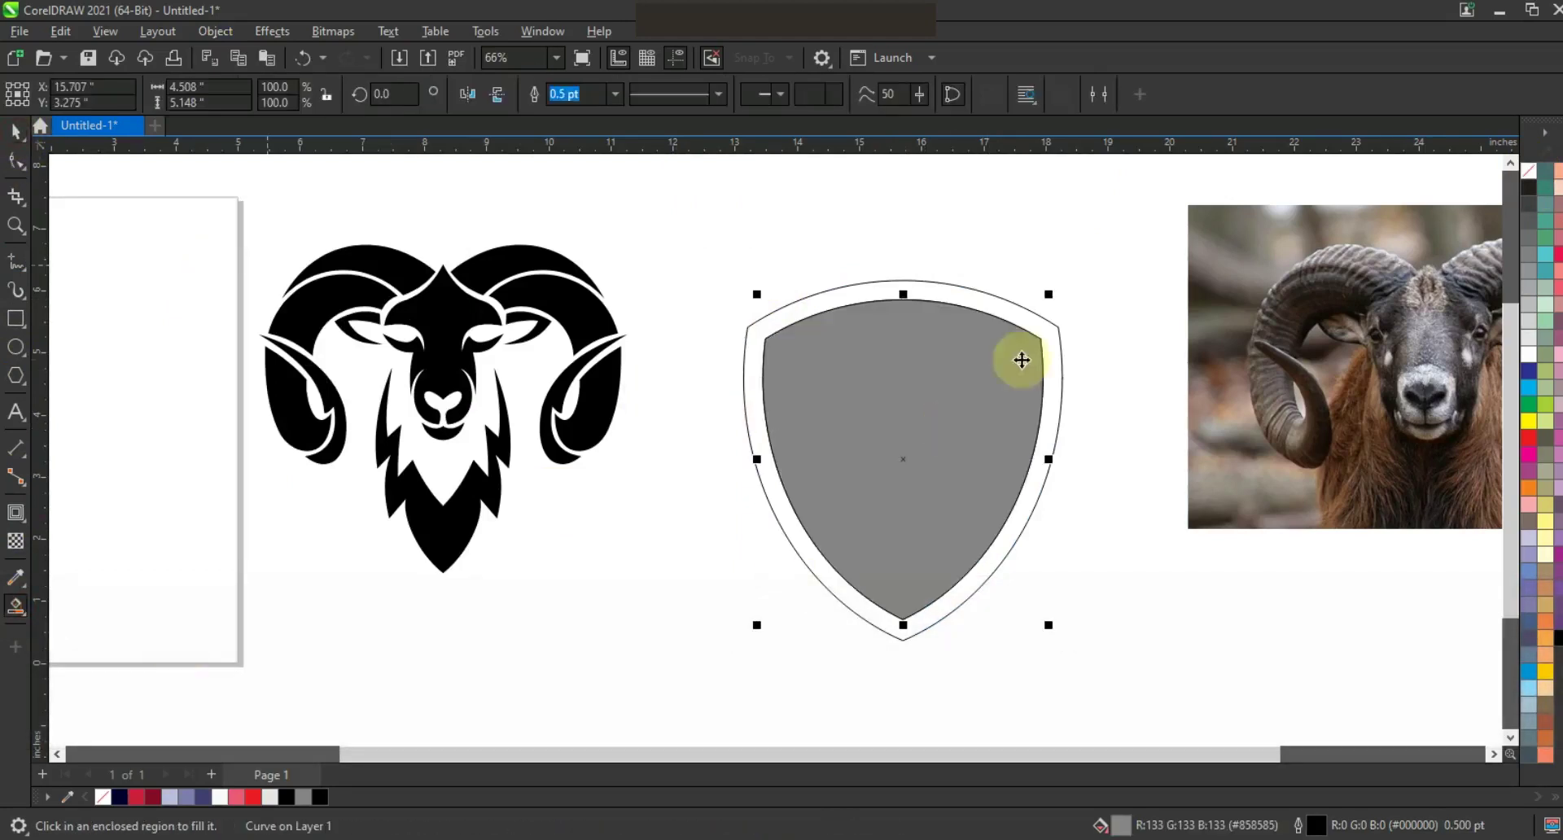
# Colour the shield's border light grey and its inner area dark navy, and remove the outlines from both
pyautogui.press('space')
pyautogui.click(1063, 380)
pyautogui.click(1529, 321)
pyautogui.click(977, 383)
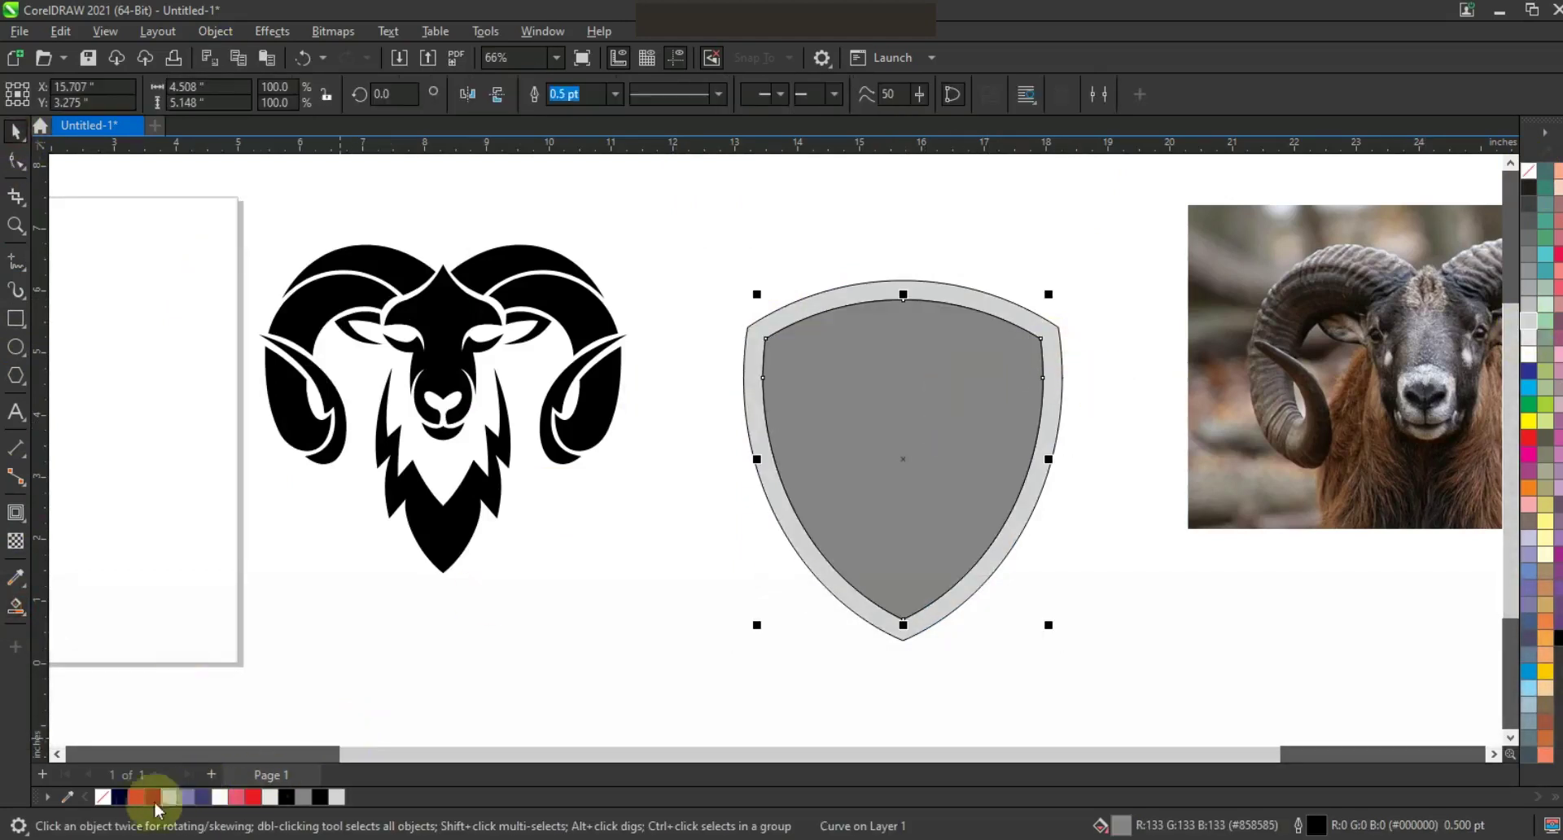
pyautogui.moveTo(120, 797); pyautogui.dragTo(1021, 376)
pyautogui.moveTo(676, 660); pyautogui.dragTo(675, 659)
pyautogui.rightClick(1529, 170)
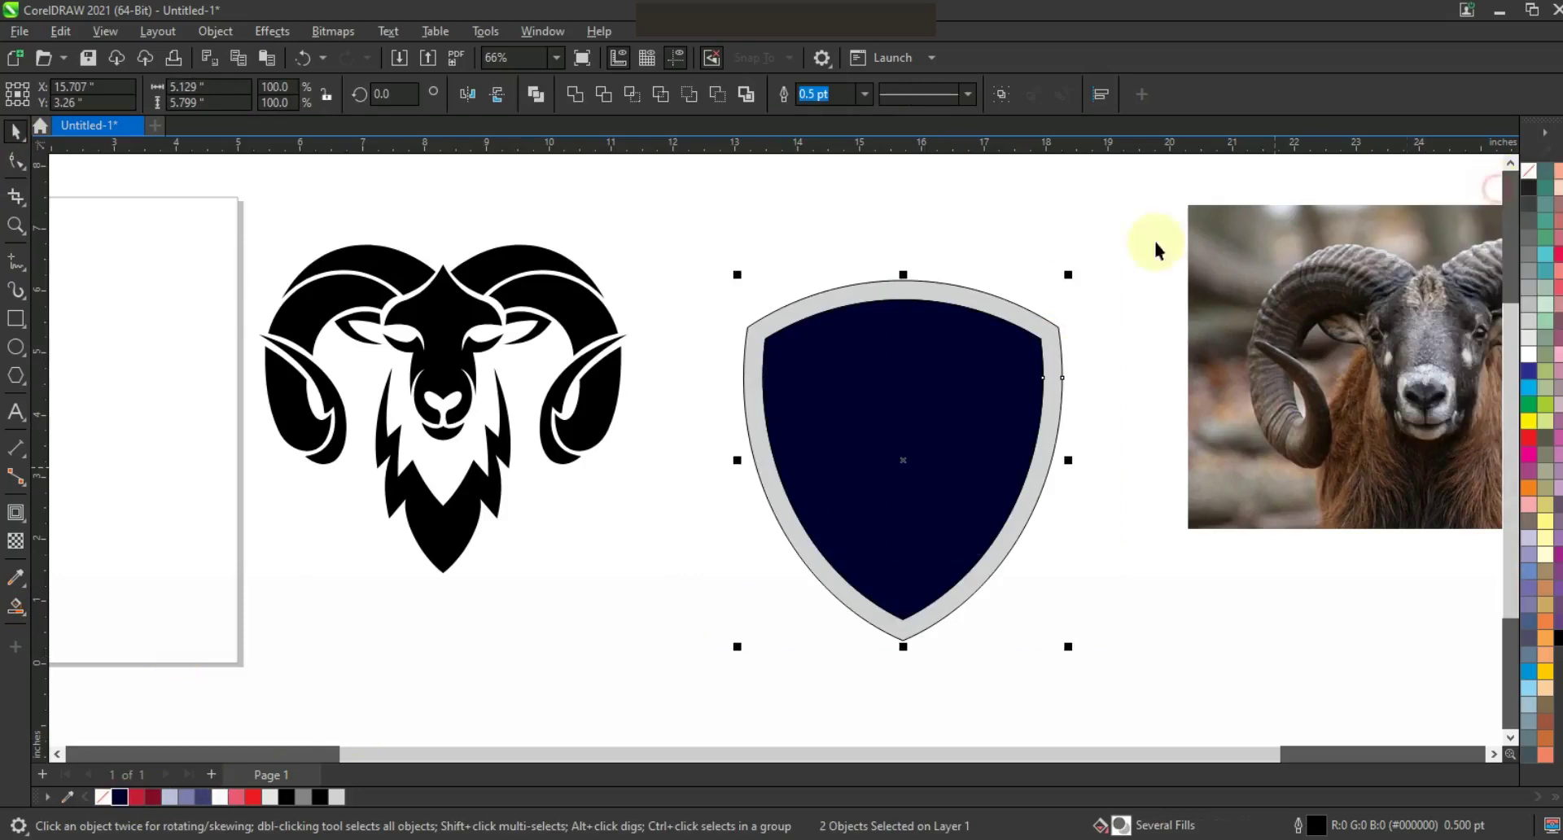
pyautogui.click(743, 240)
# Place the ram head in front of the shield, filled white and enlarged to 6.762 inches wide
pyautogui.moveTo(489, 453); pyautogui.dragTo(948, 419)
pyautogui.hotkey('shift', 'pageup')
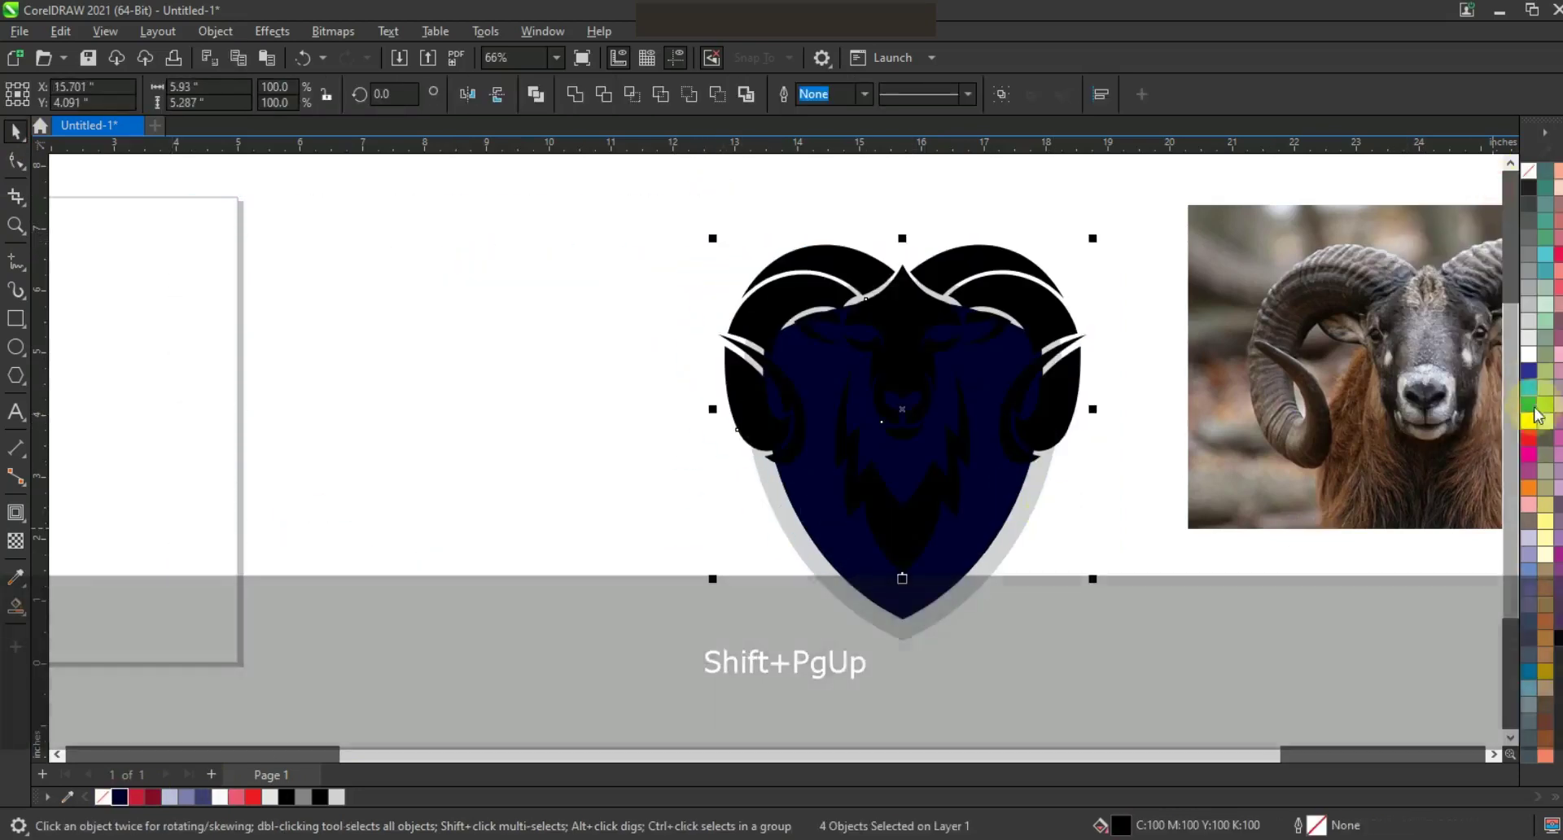
pyautogui.click(1529, 354)
pyautogui.moveTo(914, 359); pyautogui.dragTo(920, 407)
pyautogui.moveTo(1099, 286); pyautogui.dragTo(1129, 269)
pyautogui.click(1104, 208)
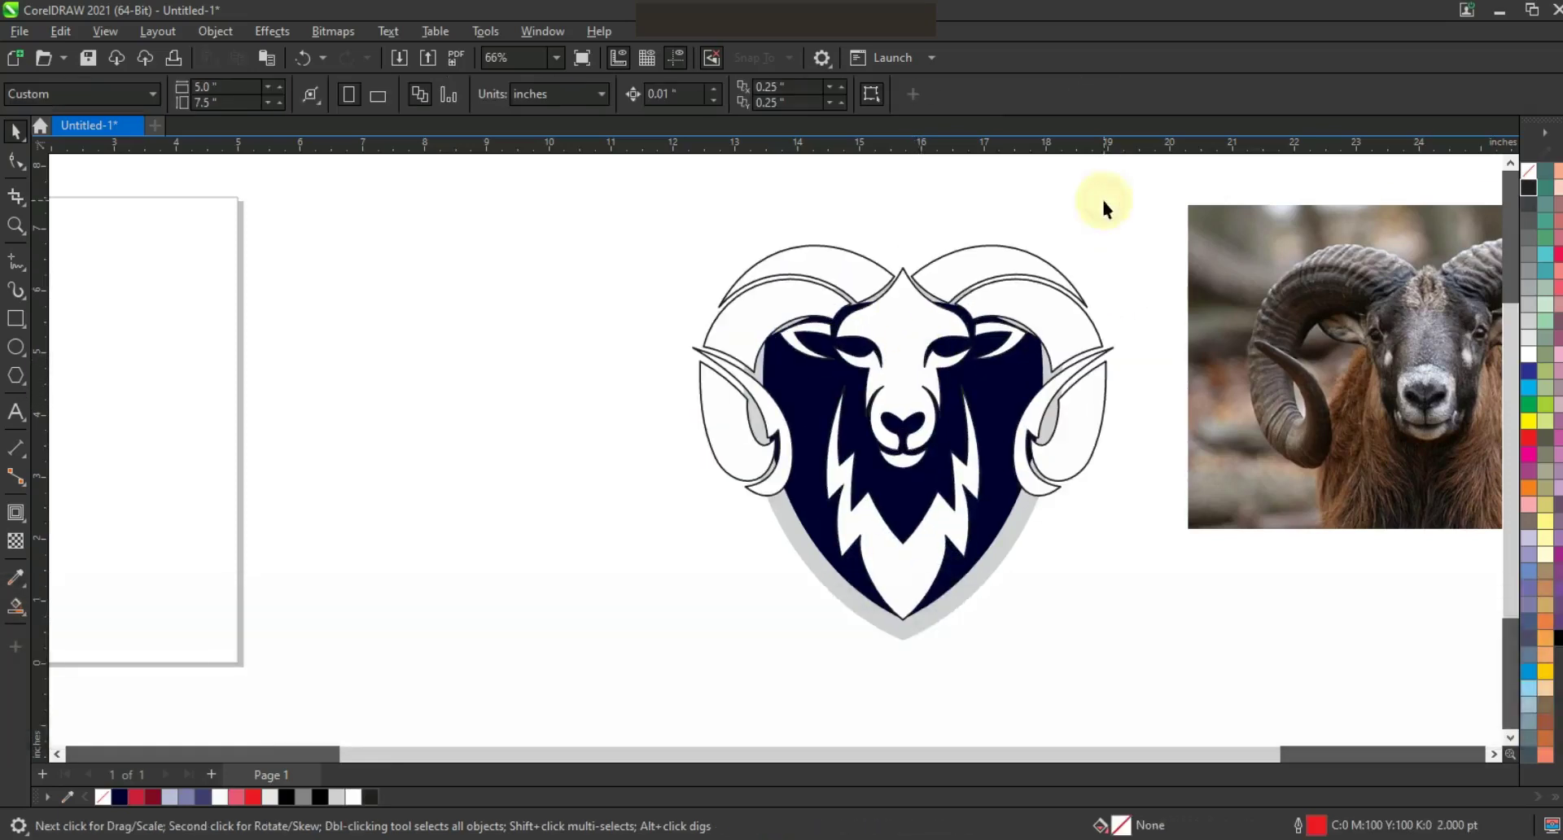
# Copy the white ram head horizontally beside the shield, ungroup the copy and combine it into a single curve
pyautogui.moveTo(910, 342); pyautogui.dragTo(486, 333)
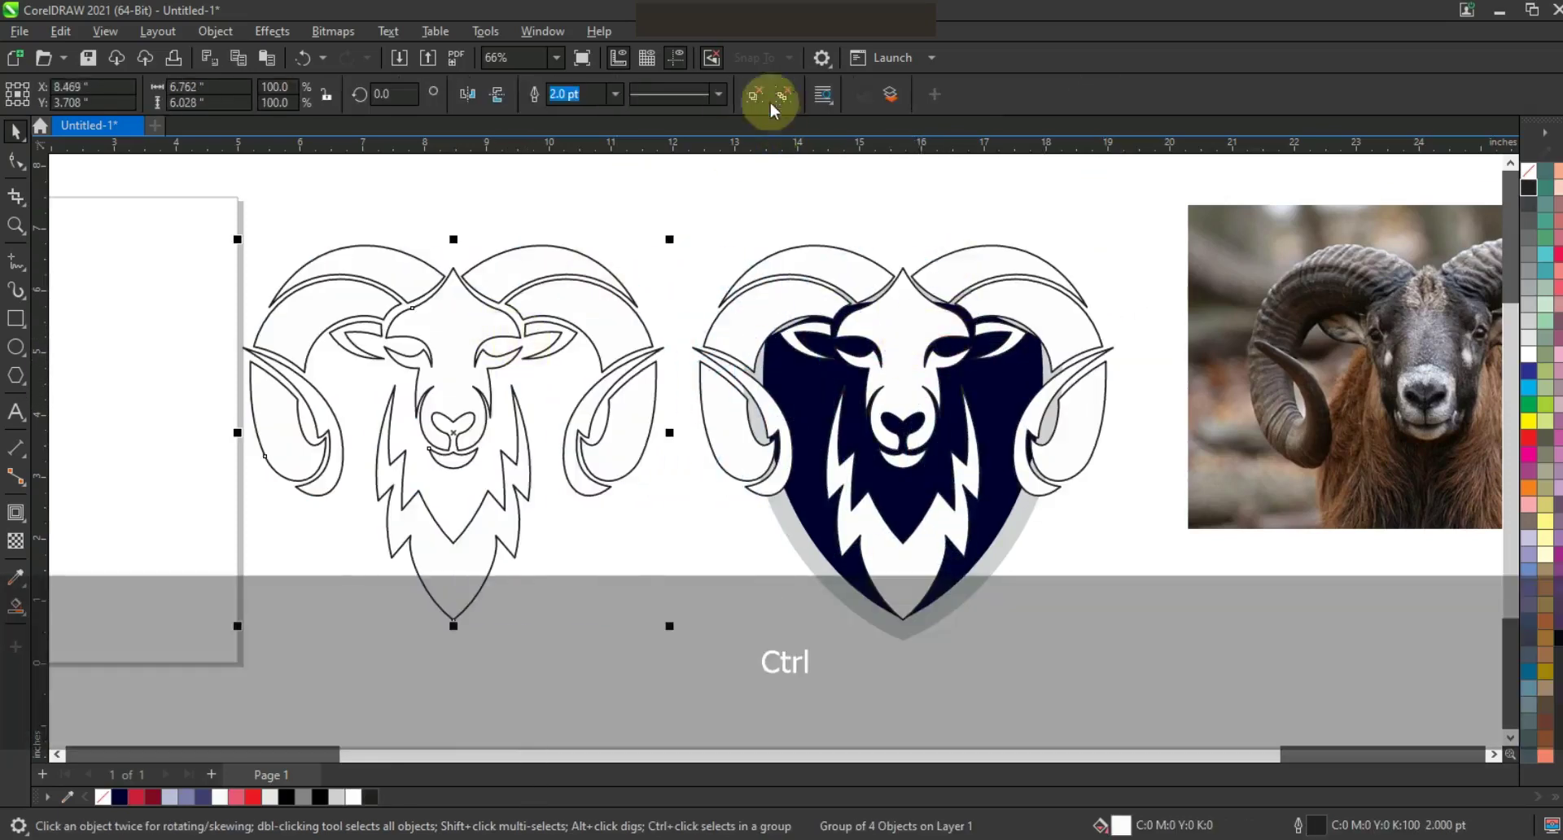
pyautogui.hotkey('ctrl', 'u')
pyautogui.click(538, 95)
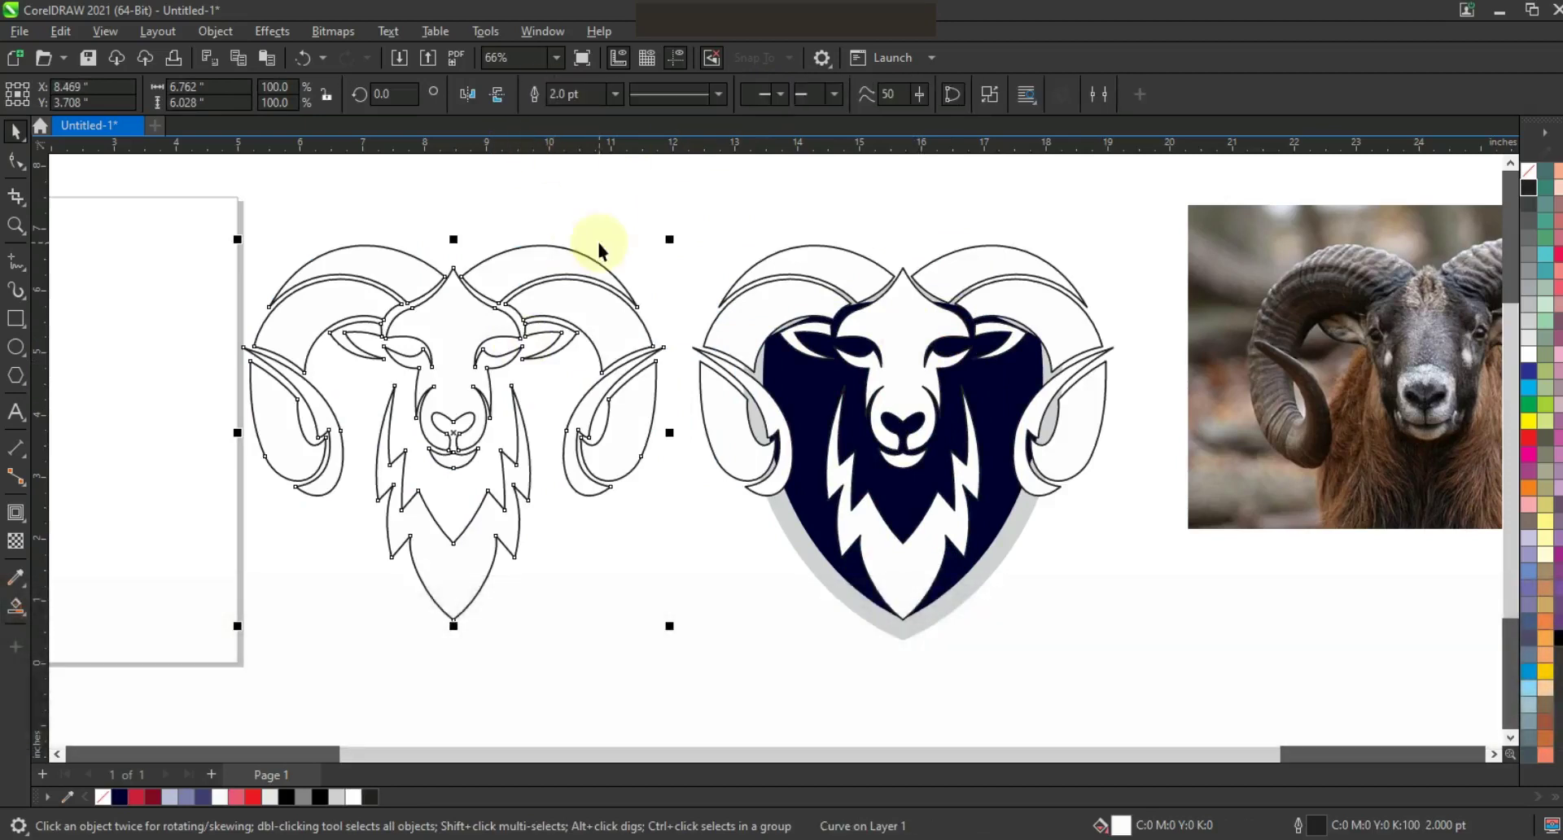
# Add an outward contour around the combined ram copy and break the contour apart
pyautogui.click(18, 515)
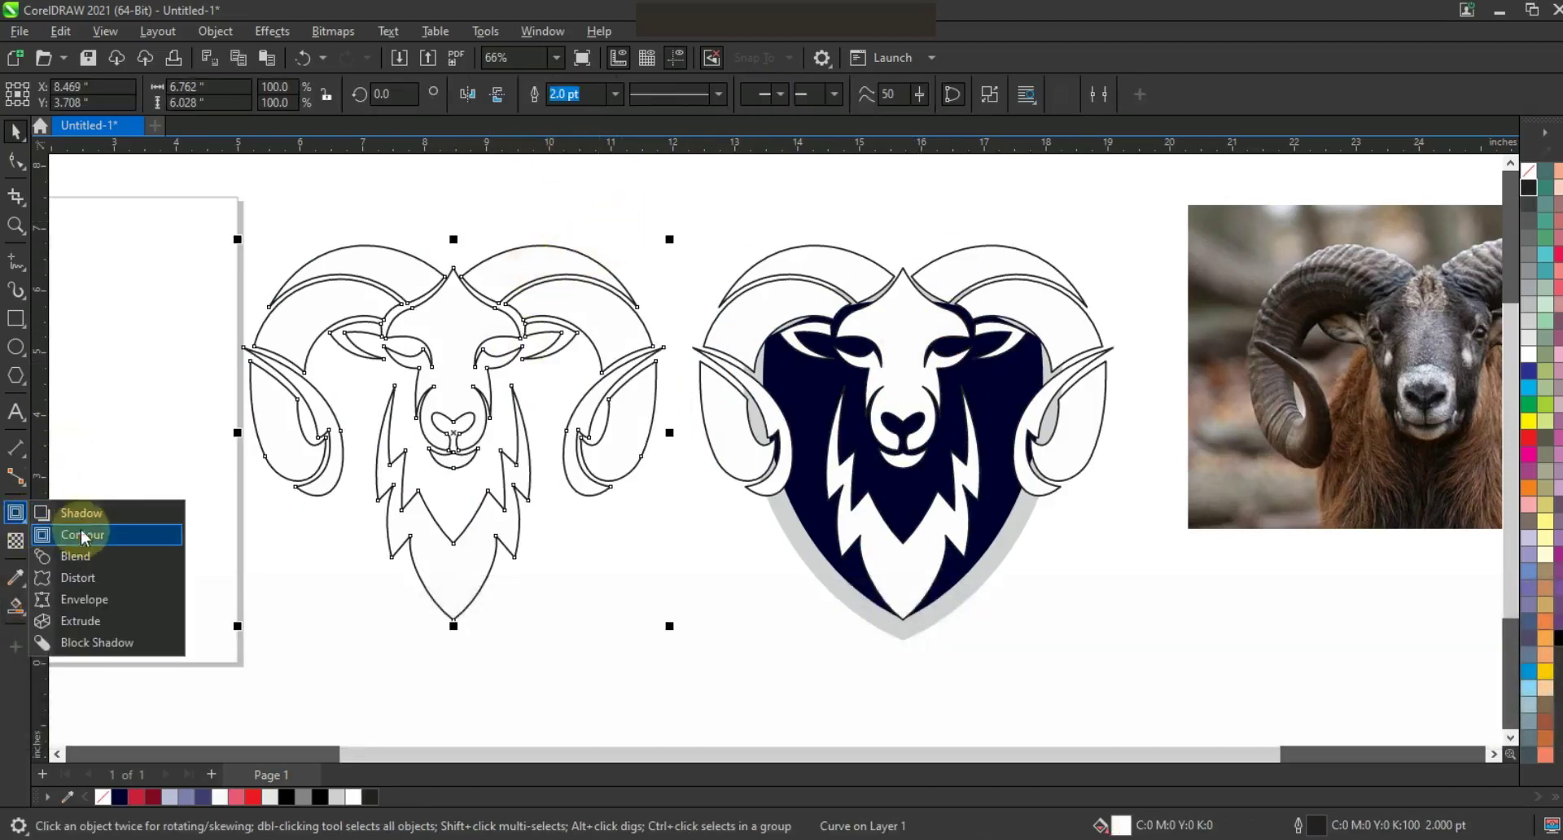
pyautogui.click(82, 536)
pyautogui.moveTo(447, 261); pyautogui.dragTo(458, 235)
pyautogui.click(15, 130)
pyautogui.click(215, 31)
pyautogui.click(269, 487)
# Delete the white ram copy, then break apart the dark contour curve and weld its pieces into one solid silhouette
pyautogui.click(470, 567)
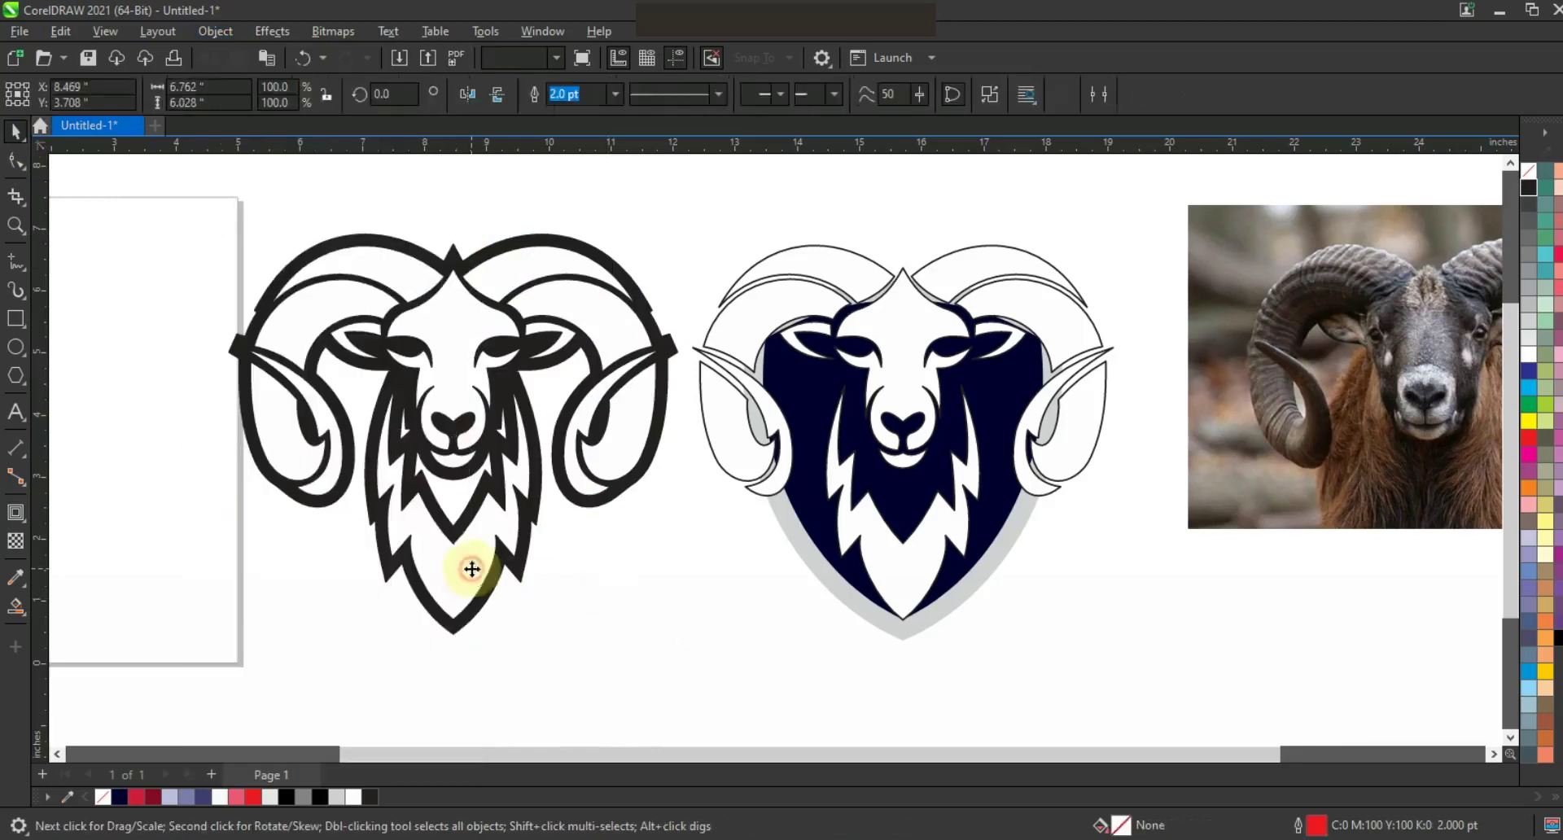
pyautogui.press('Delete')
pyautogui.click(516, 569)
pyautogui.click(994, 95)
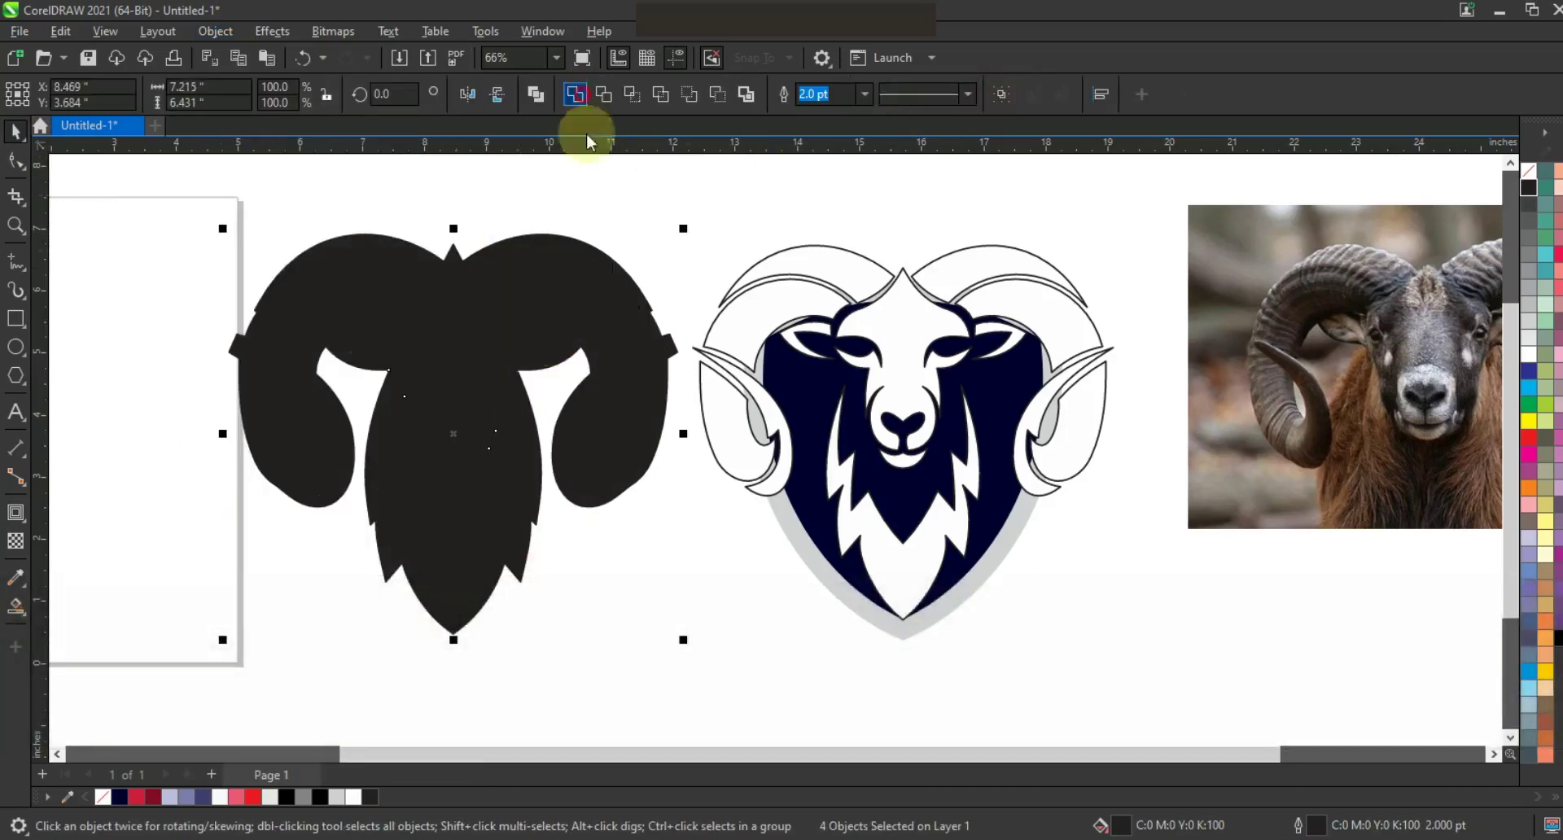
pyautogui.click(576, 95)
pyautogui.click(645, 237)
# Bring the white ram head to the front, fill the silhouette dark navy and centre it horizontally on the shield
pyautogui.press('F4')
pyautogui.click(605, 442)
pyautogui.hotkey('shift', 'pageup')
pyautogui.click(401, 369)
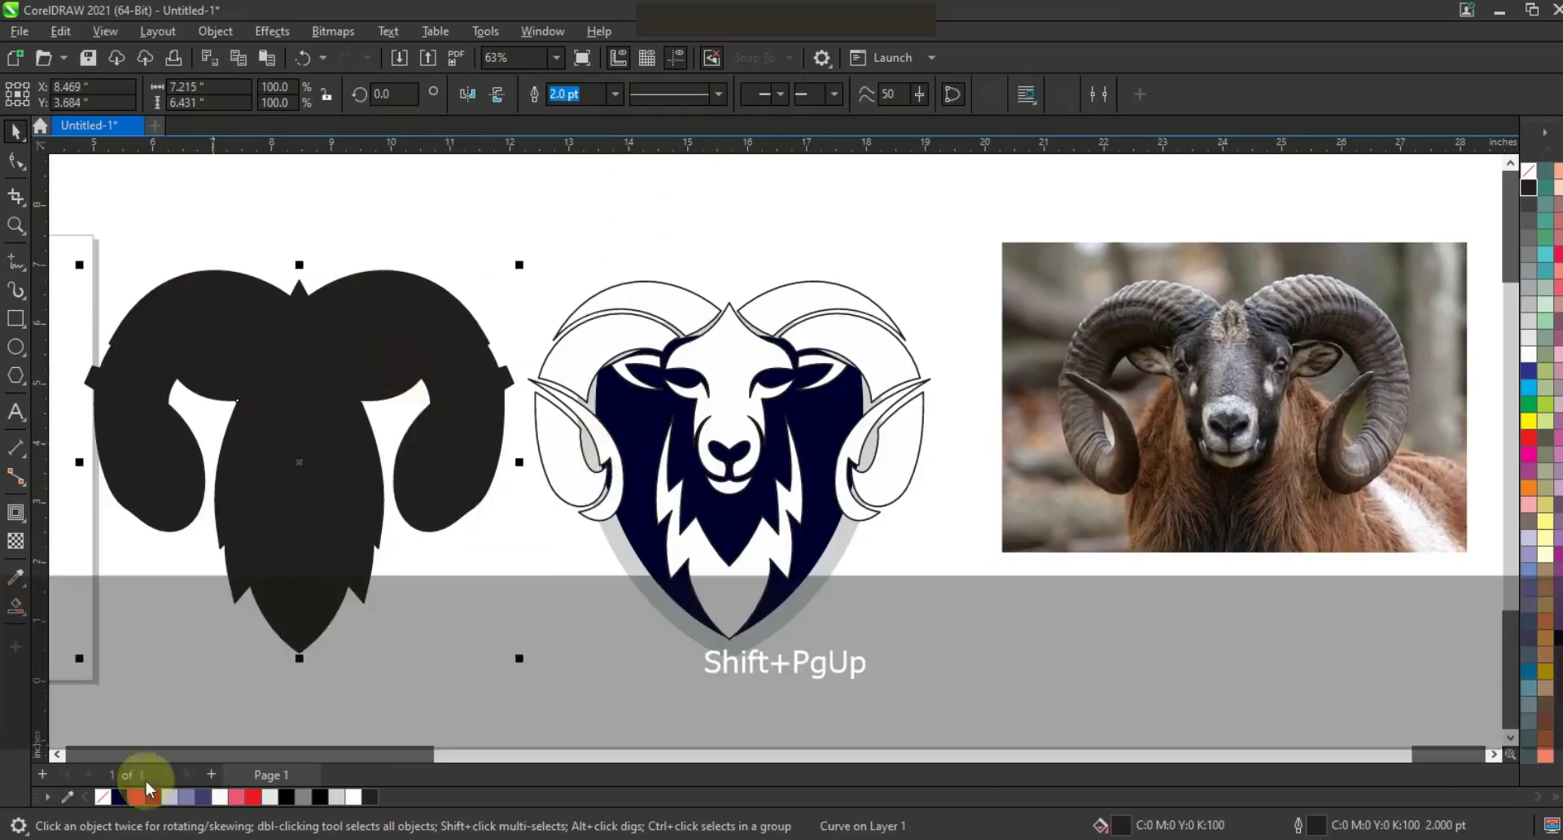
pyautogui.click(119, 797)
pyautogui.keyDown('shift'); pyautogui.click(820, 610); pyautogui.keyUp('shift')
pyautogui.press('c')
# Scale the white ram head and its navy silhouette together down to 6.511 inches wide
pyautogui.click(906, 644)
pyautogui.click(740, 589)
pyautogui.keyDown('shift'); pyautogui.click(792, 601); pyautogui.keyUp('shift')
pyautogui.moveTo(949, 266); pyautogui.dragTo(939, 286)
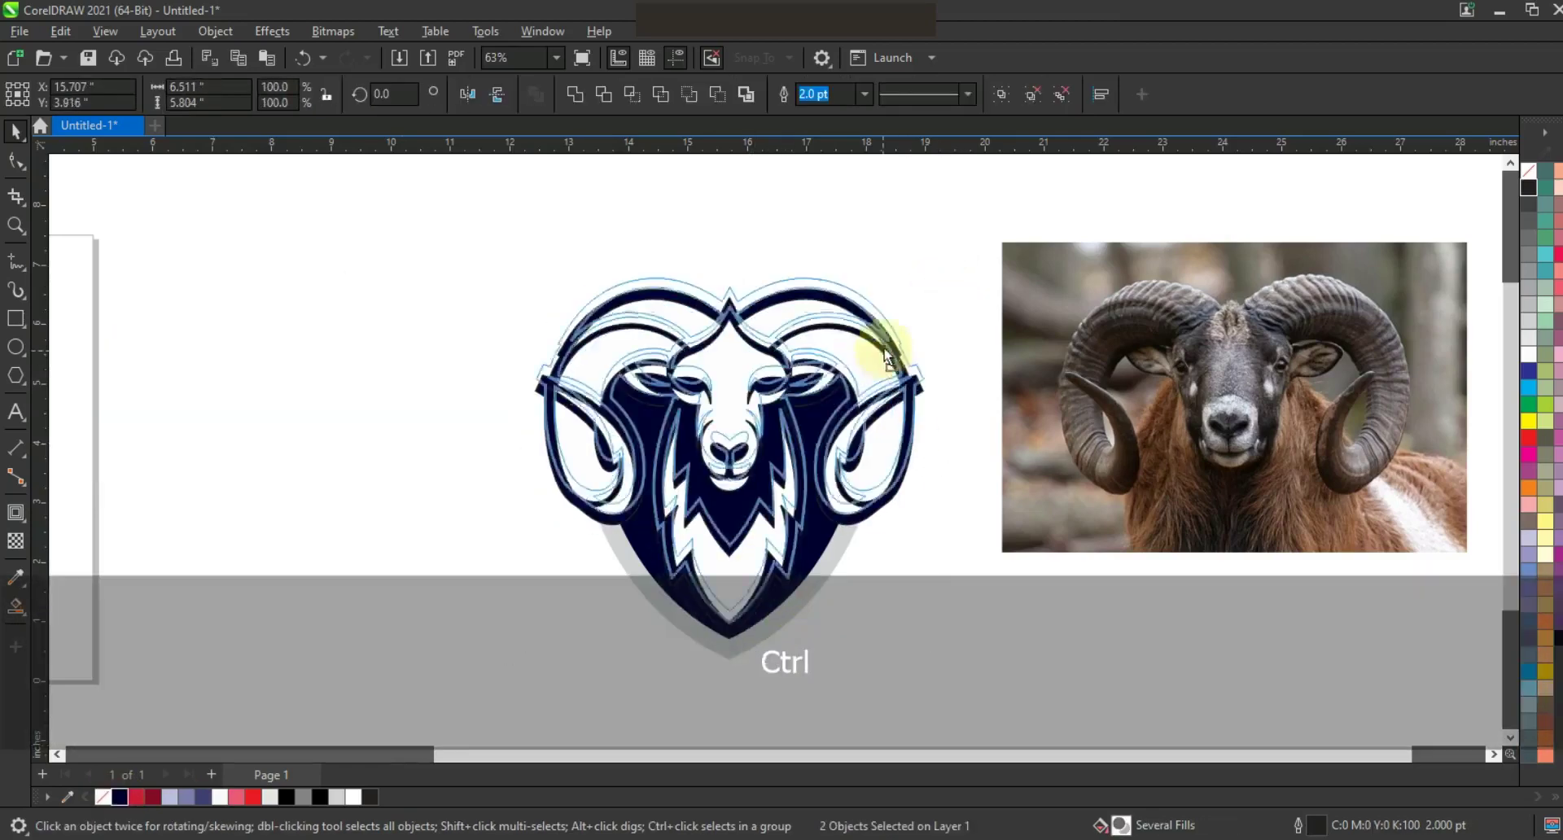
pyautogui.hotkey('shift', 'F2')
pyautogui.press('Escape')
# Draw a closed triangle about 0.29 inches wide across the upper edge of the viewer's left horn, near the forehead
pyautogui.click(15, 225)
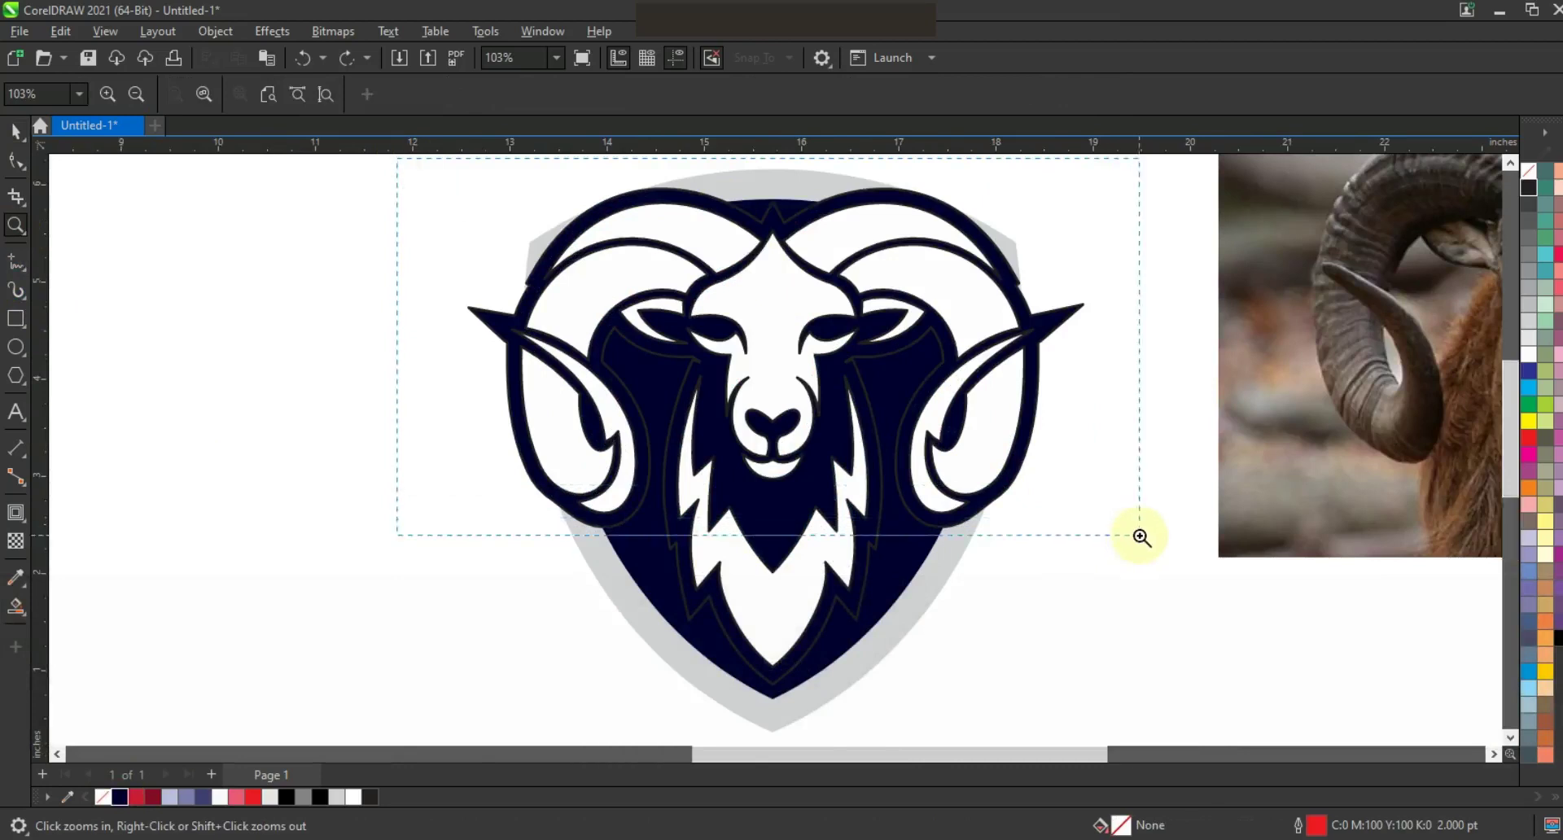
pyautogui.moveTo(1141, 538); pyautogui.dragTo(1141, 537)
pyautogui.click(16, 261)
pyautogui.click(711, 283)
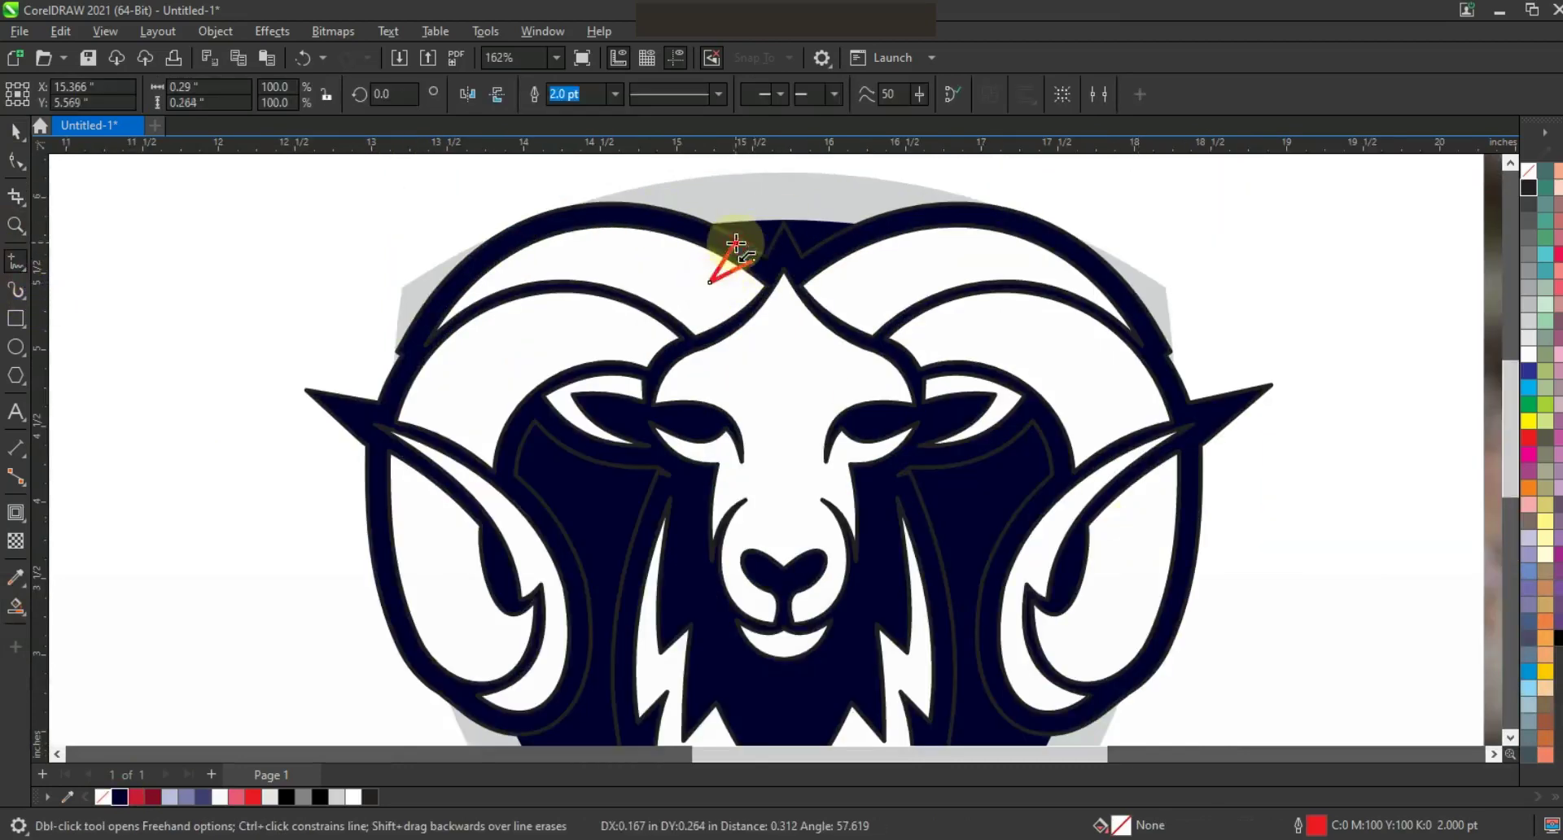
# Bend the triangle's two long sides into curves so it forms a pointed spike
pyautogui.click(16, 160)
pyautogui.hotkey('shift', 'F2')
pyautogui.press('F3')
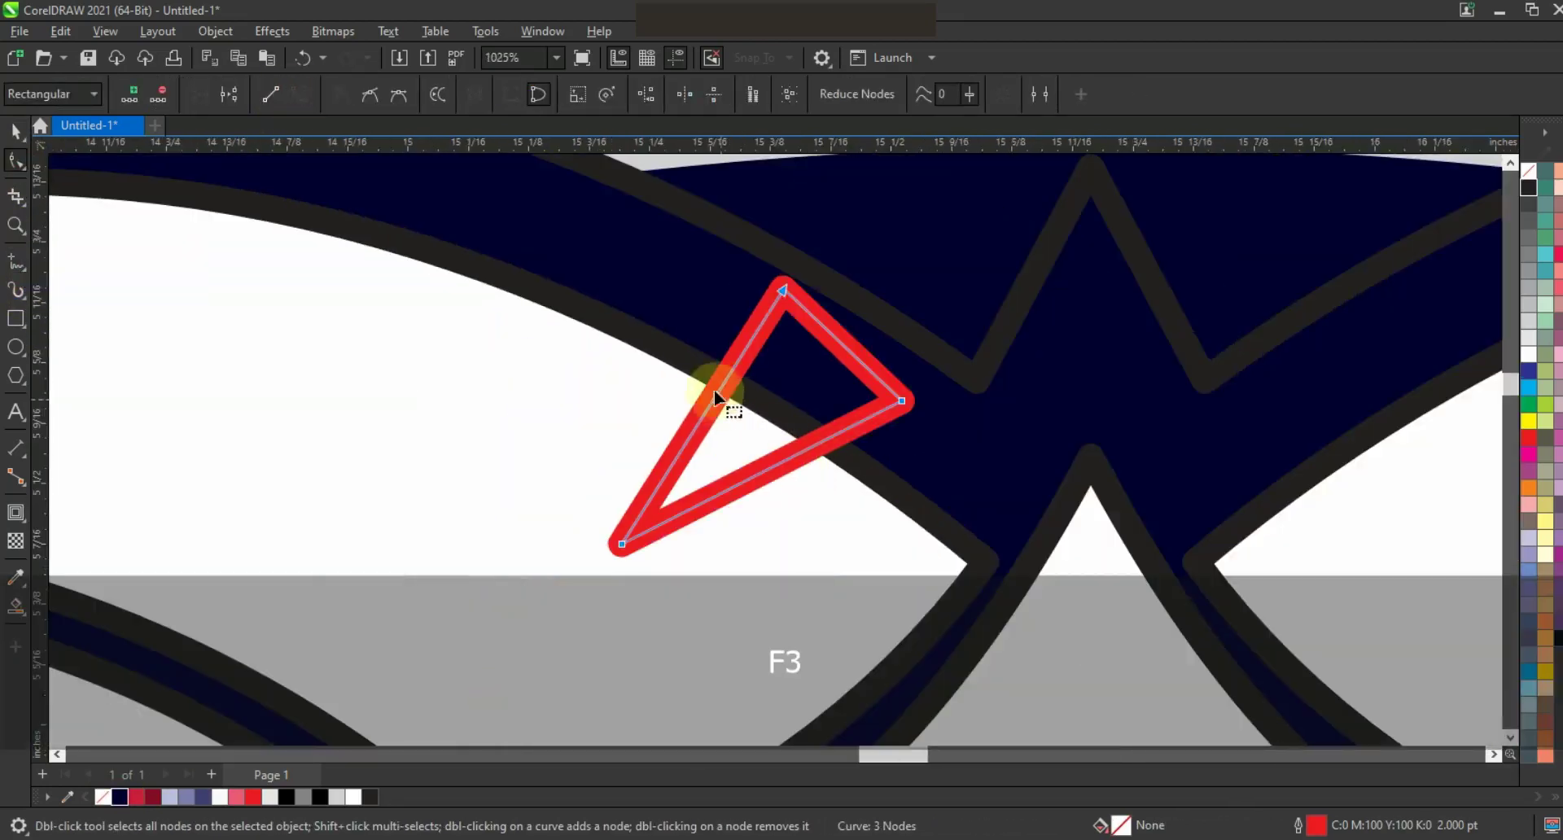
pyautogui.moveTo(711, 399); pyautogui.dragTo(694, 380)
pyautogui.moveTo(767, 470); pyautogui.dragTo(736, 423)
pyautogui.moveTo(710, 387); pyautogui.dragTo(702, 381)
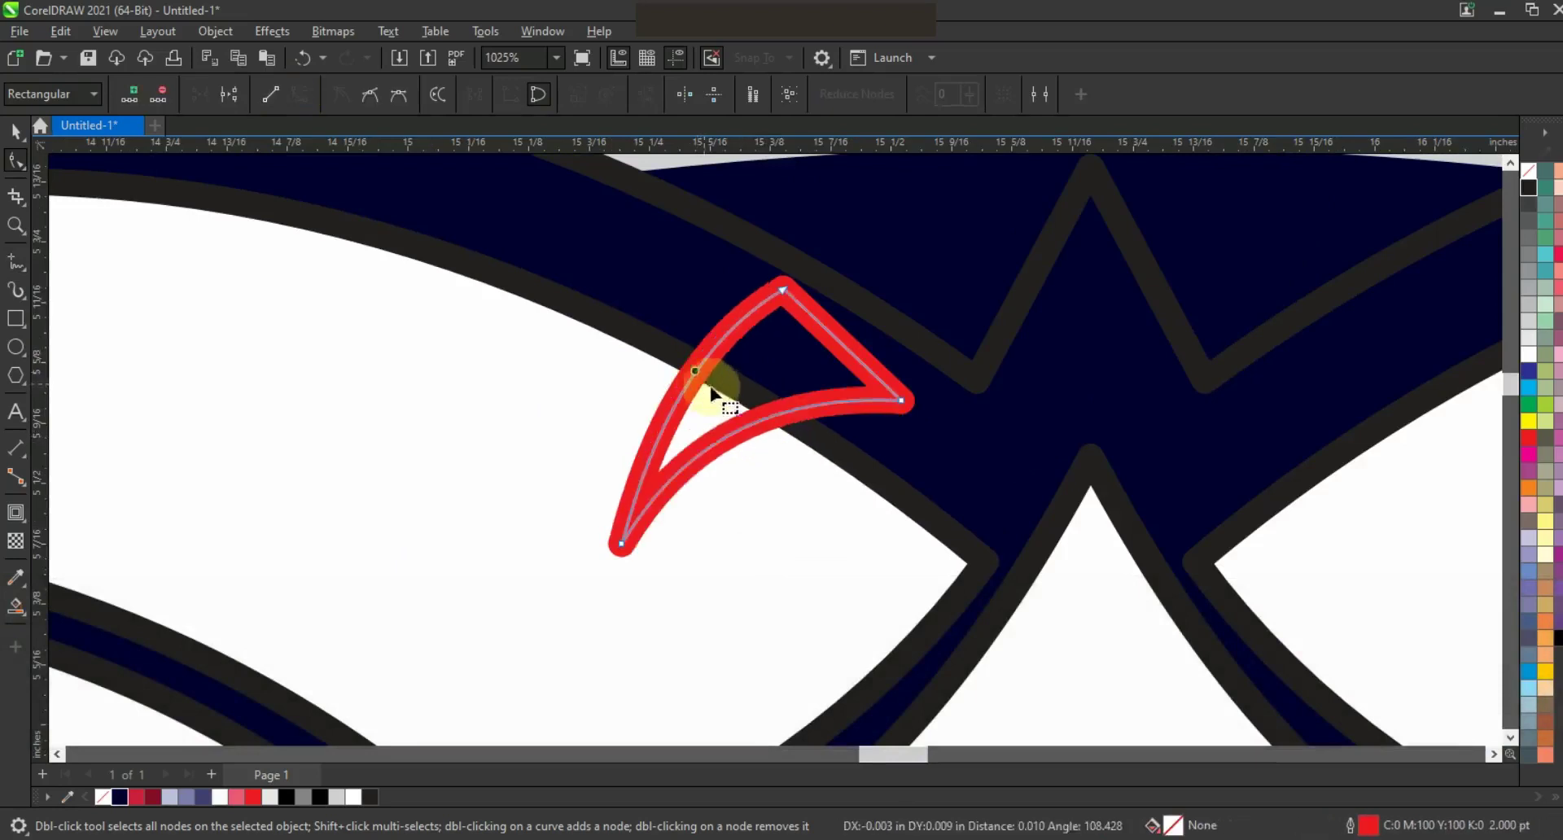
# Duplicate the spike along the upper and inner edges of both horns, five spikes per edge, mirrored on both sides
pyautogui.click(16, 132)
pyautogui.click(768, 311)
pyautogui.moveTo(914, 272); pyautogui.dragTo(733, 286)
pyautogui.press('F3')
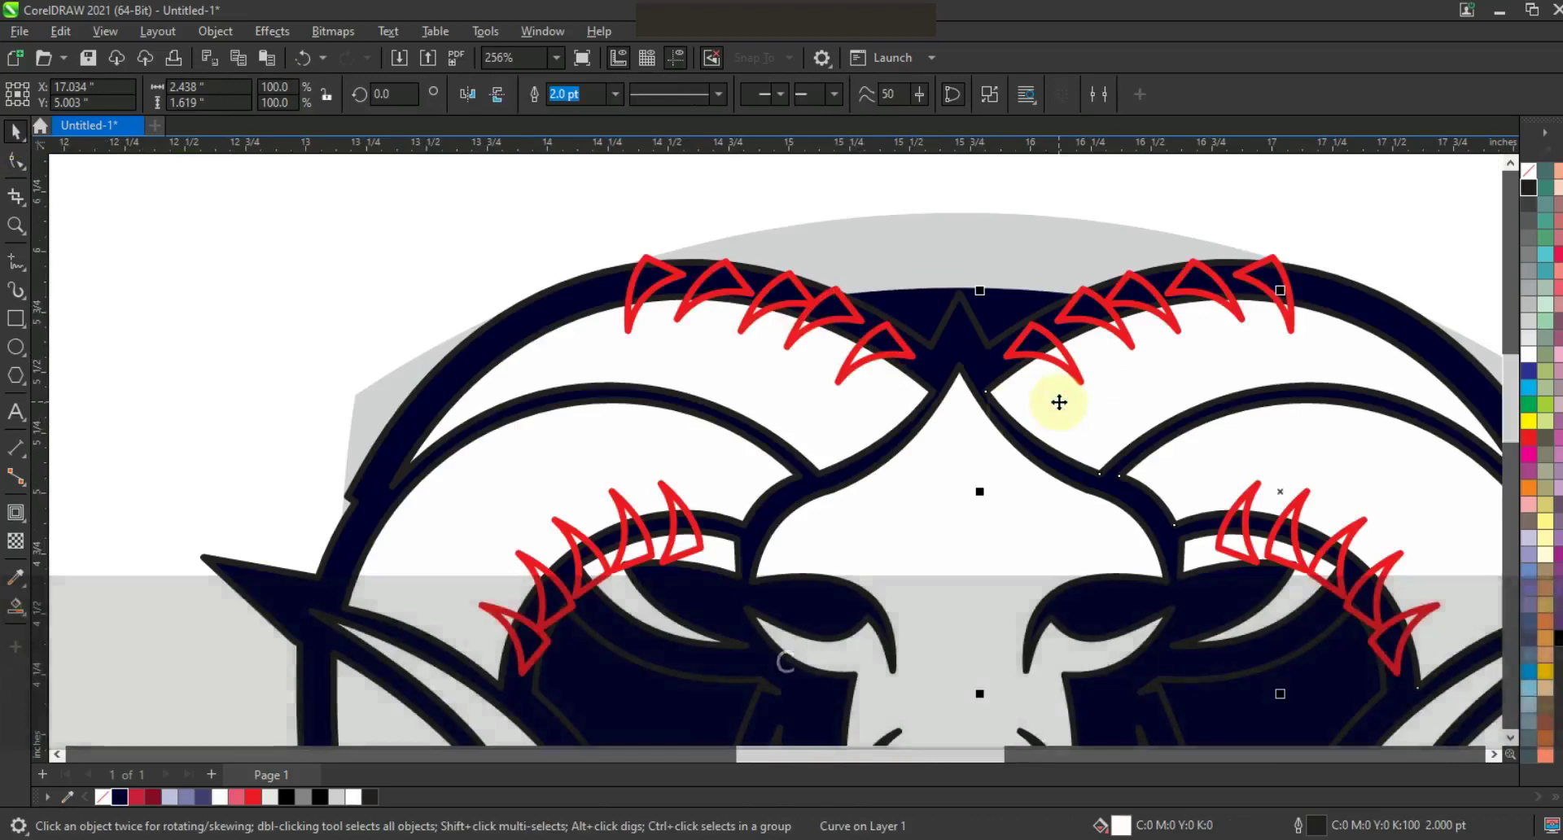
# Trim the white horn shapes with the red spikes to cut ridge notches and delete the spikes
pyautogui.keyDown('shift'); pyautogui.click(1036, 426); pyautogui.keyUp('shift')
pyautogui.keyDown('shift'); pyautogui.click(749, 296); pyautogui.keyUp('shift')
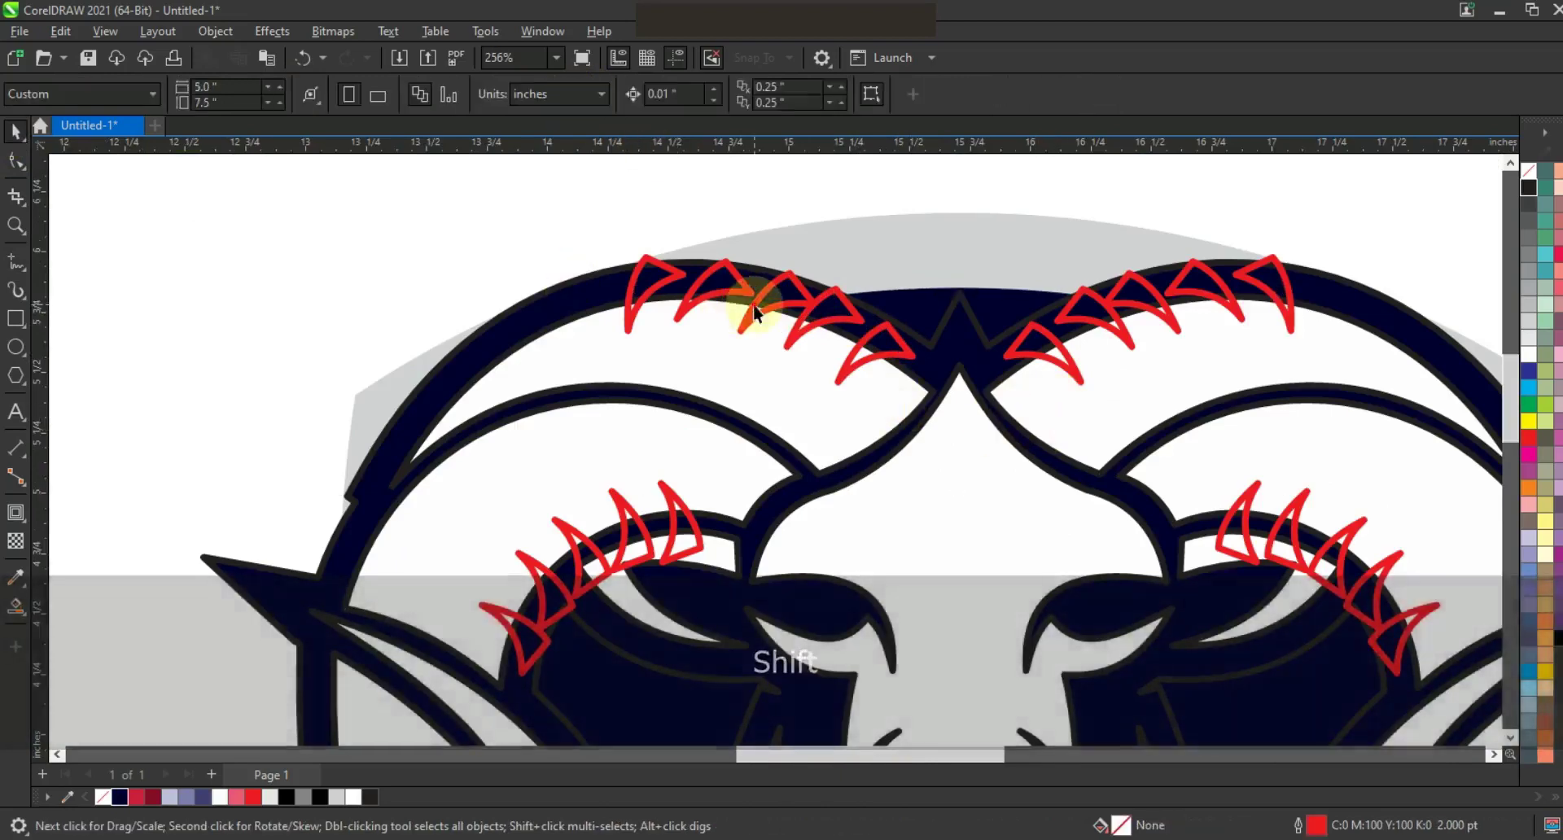
pyautogui.click(604, 95)
pyautogui.click(832, 319)
pyautogui.press('Delete')
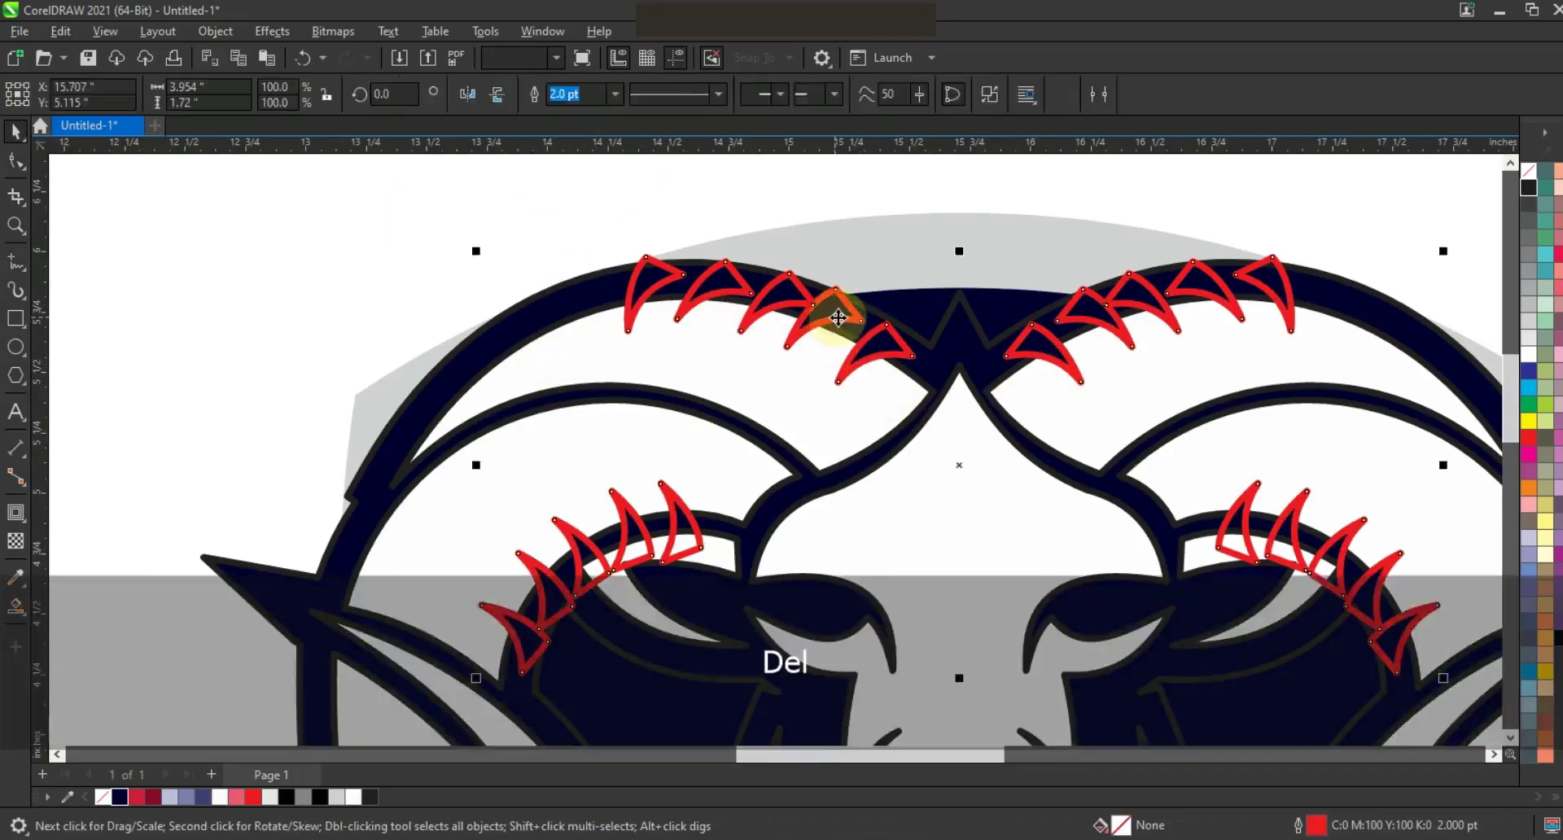
# Remove the outlines from all the ram head and shield artwork
pyautogui.press('F3')
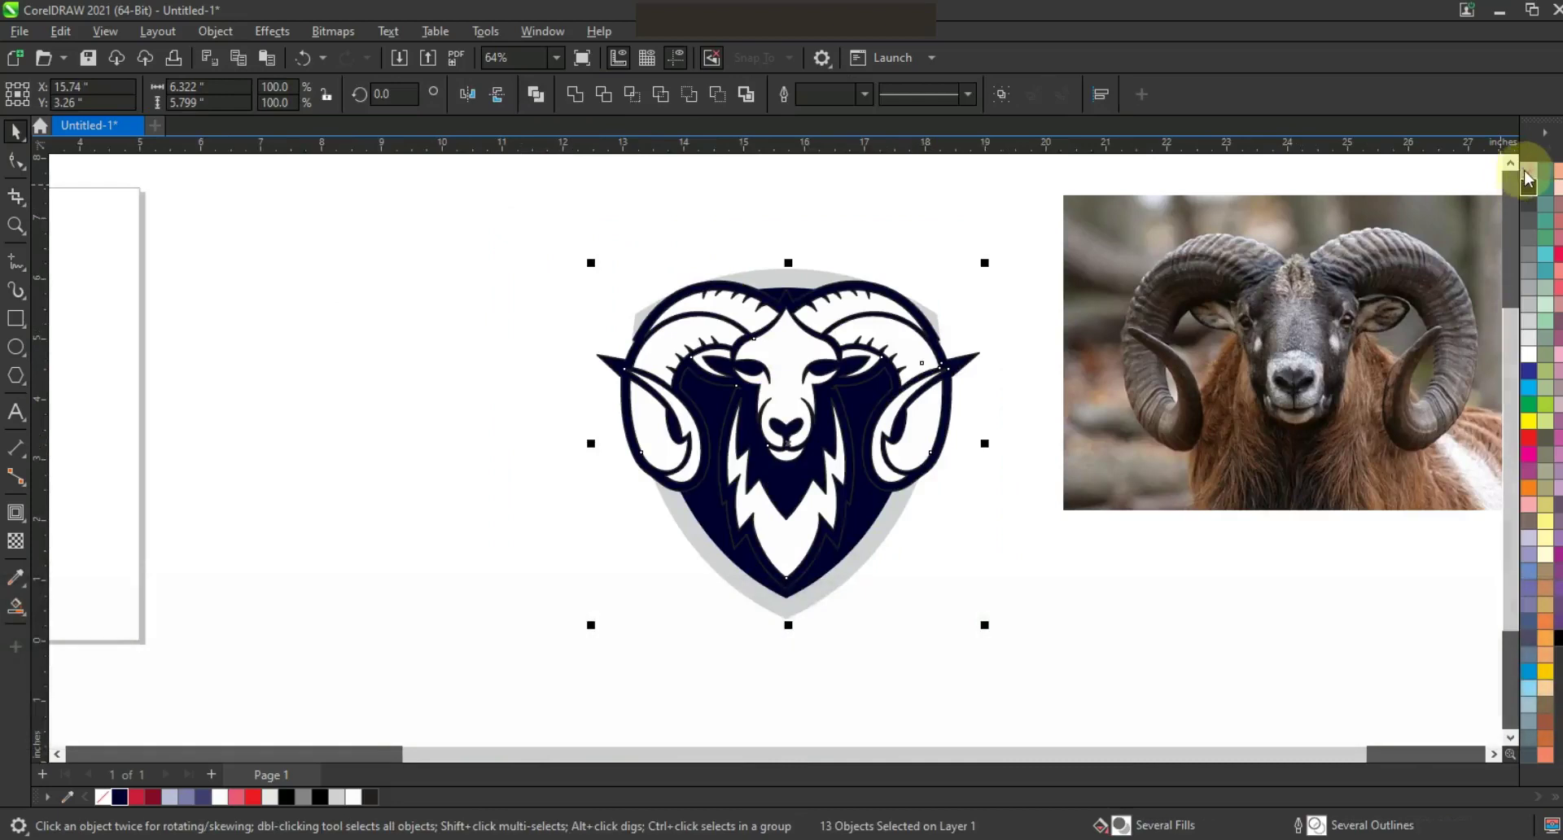
pyautogui.click(1029, 232)
# Fill all sections of both horns, including the lower curls, with muted purple-blue
pyautogui.press('z')
pyautogui.moveTo(561, 213); pyautogui.dragTo(1033, 579)
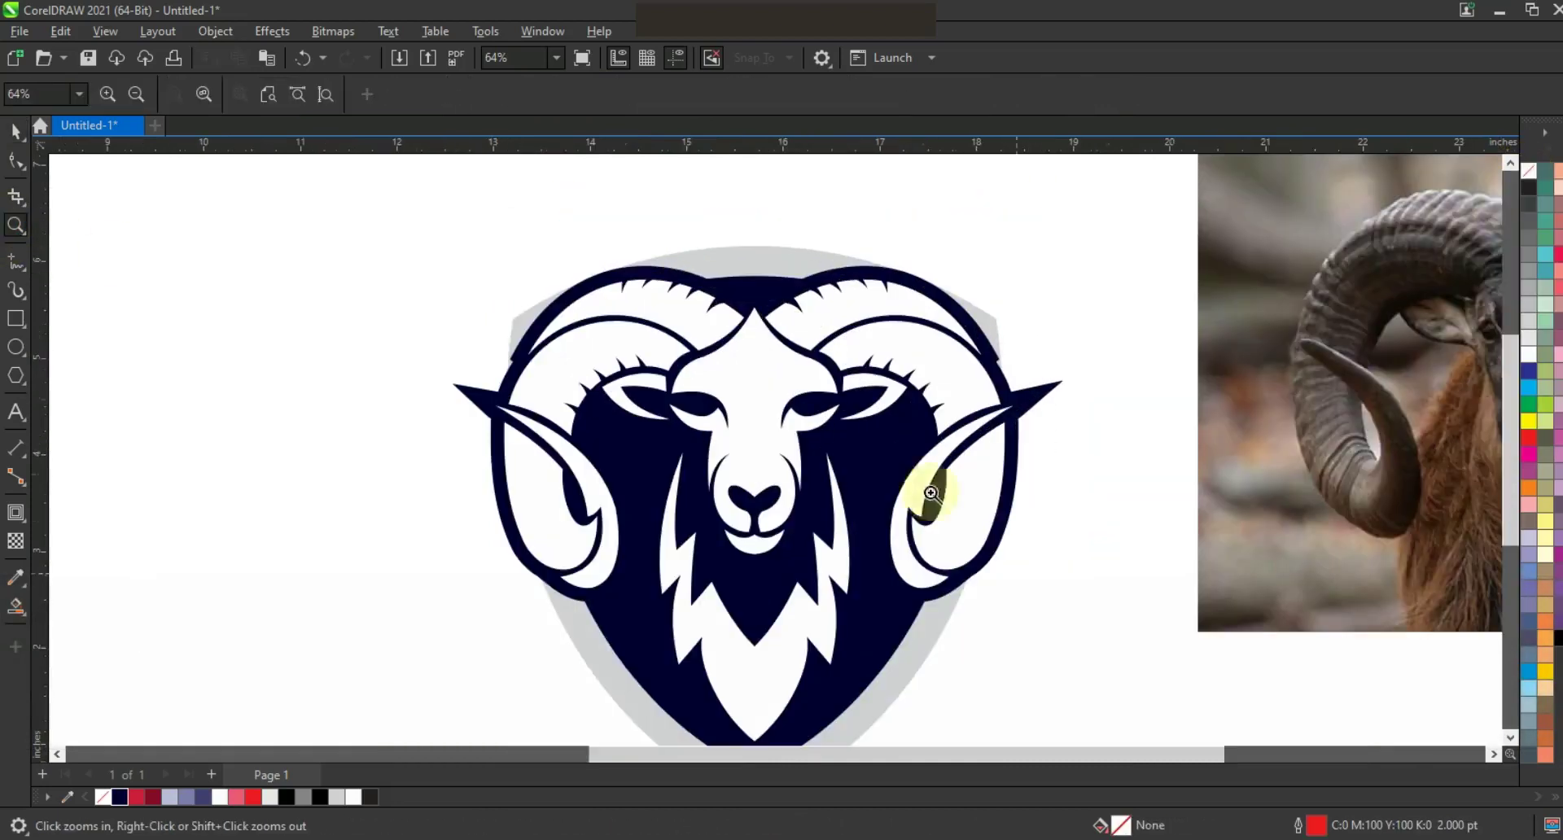
pyautogui.click(15, 130)
pyautogui.click(645, 304)
pyautogui.keyDown('shift'); pyautogui.click(595, 521); pyautogui.keyUp('shift')
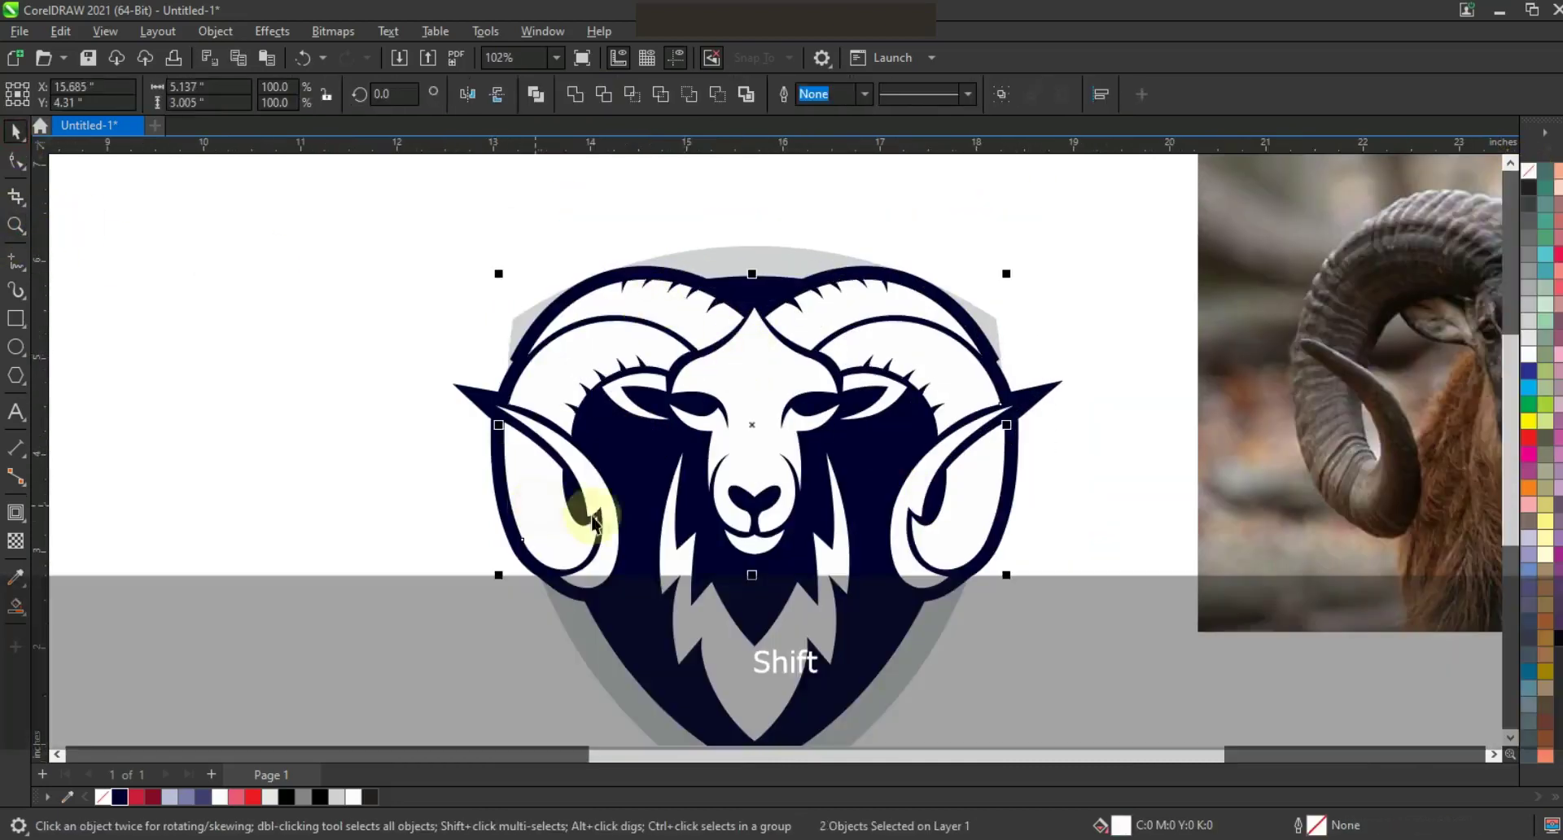
pyautogui.click(186, 797)
pyautogui.click(936, 562)
pyautogui.click(186, 797)
# Draw three open straight-segment lines across the upper, middle and lower curl sections of the viewer's left horn
pyautogui.press('z')
pyautogui.moveTo(1137, 637); pyautogui.dragTo(1138, 637)
pyautogui.press('F5')
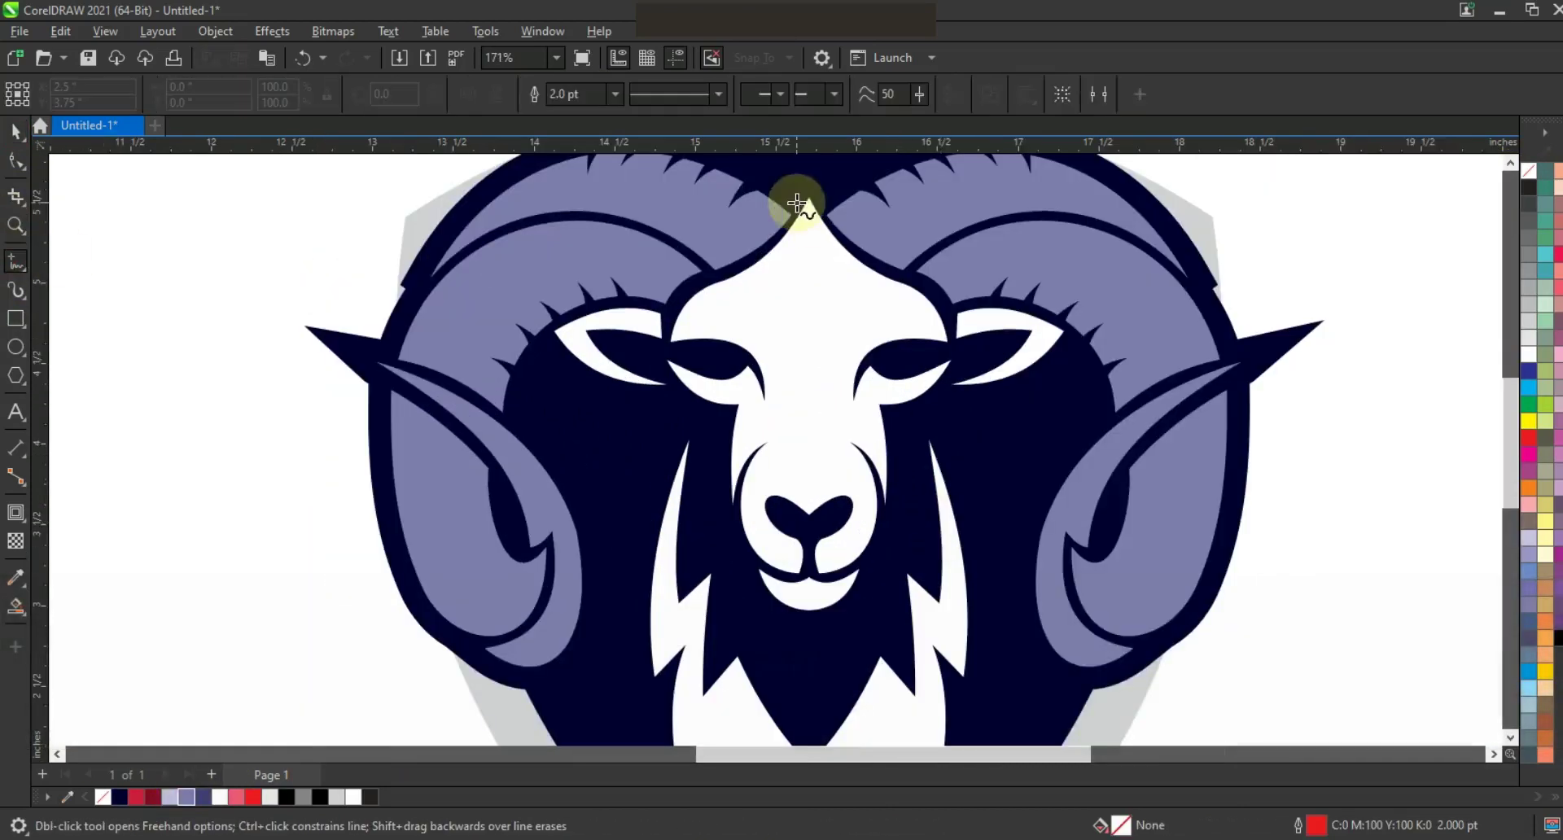
pyautogui.doubleClick(731, 239)
pyautogui.click(413, 273)
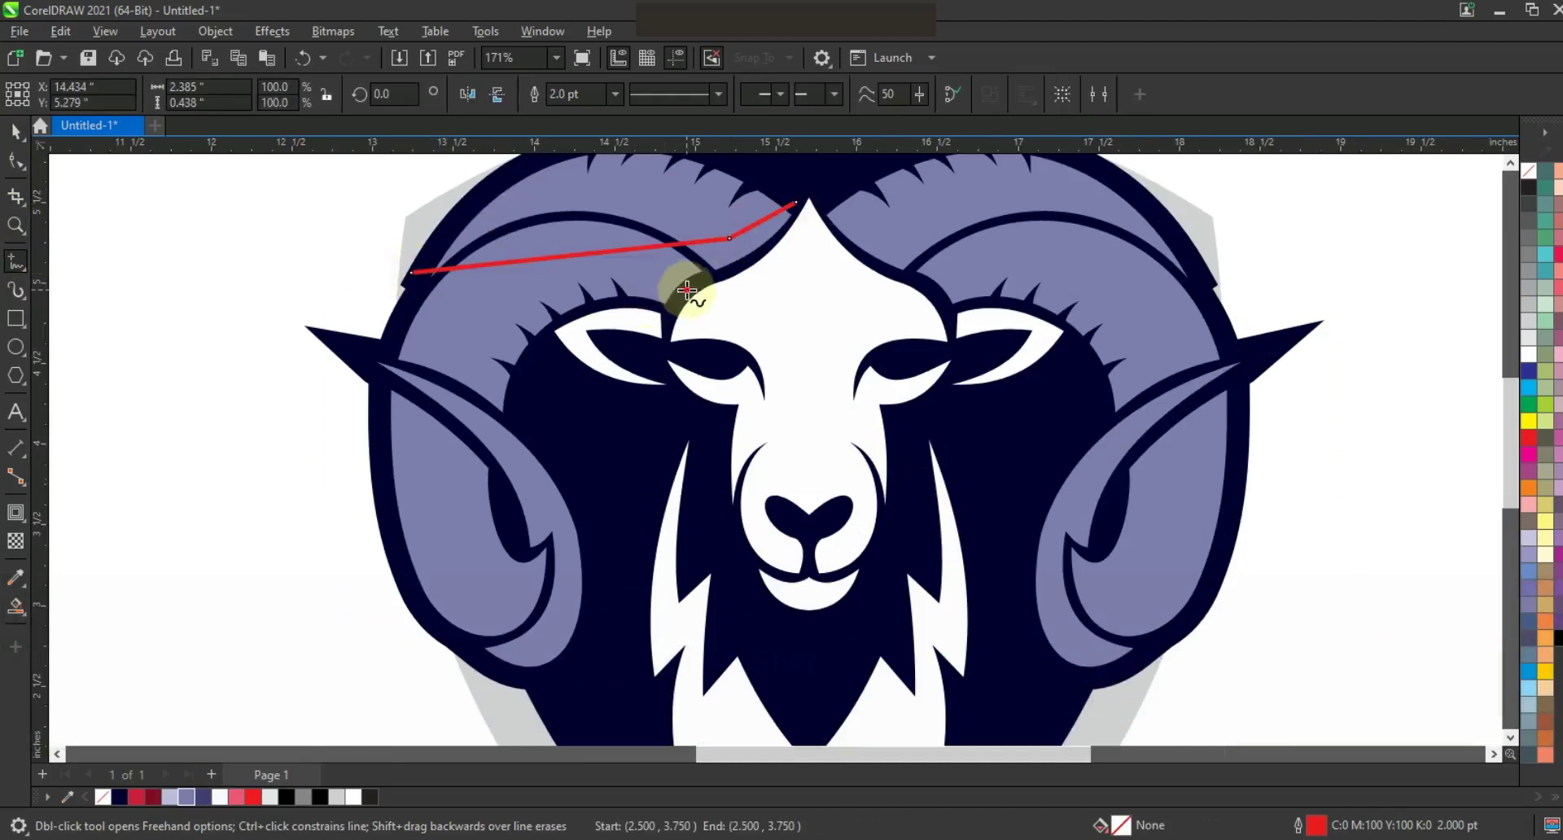
pyautogui.click(456, 385)
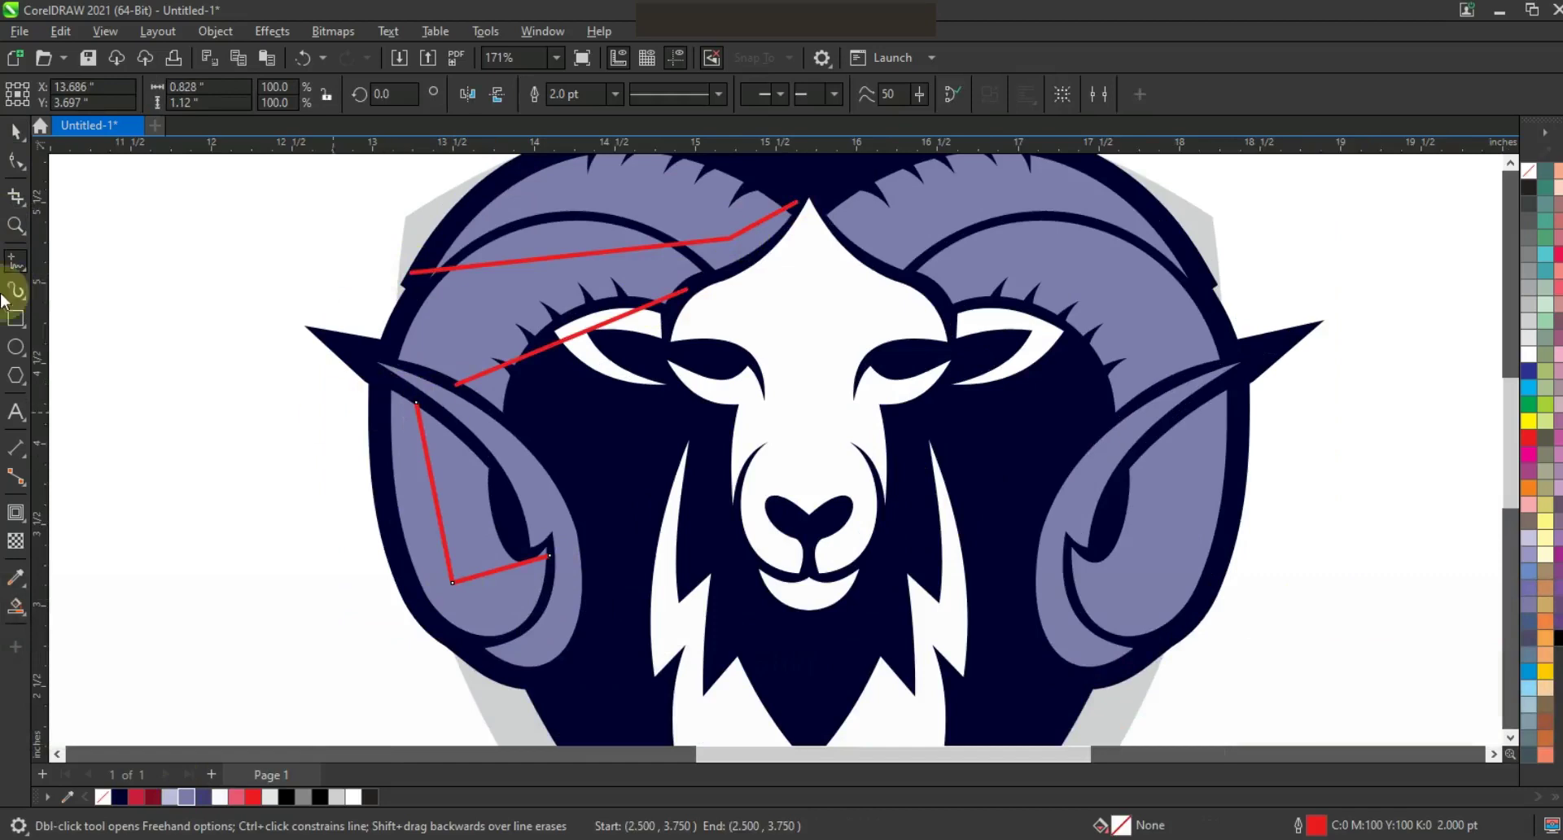
# Select the three red lines on the horn and combine them into one curve
pyautogui.press('F10')
pyautogui.click(13, 134)
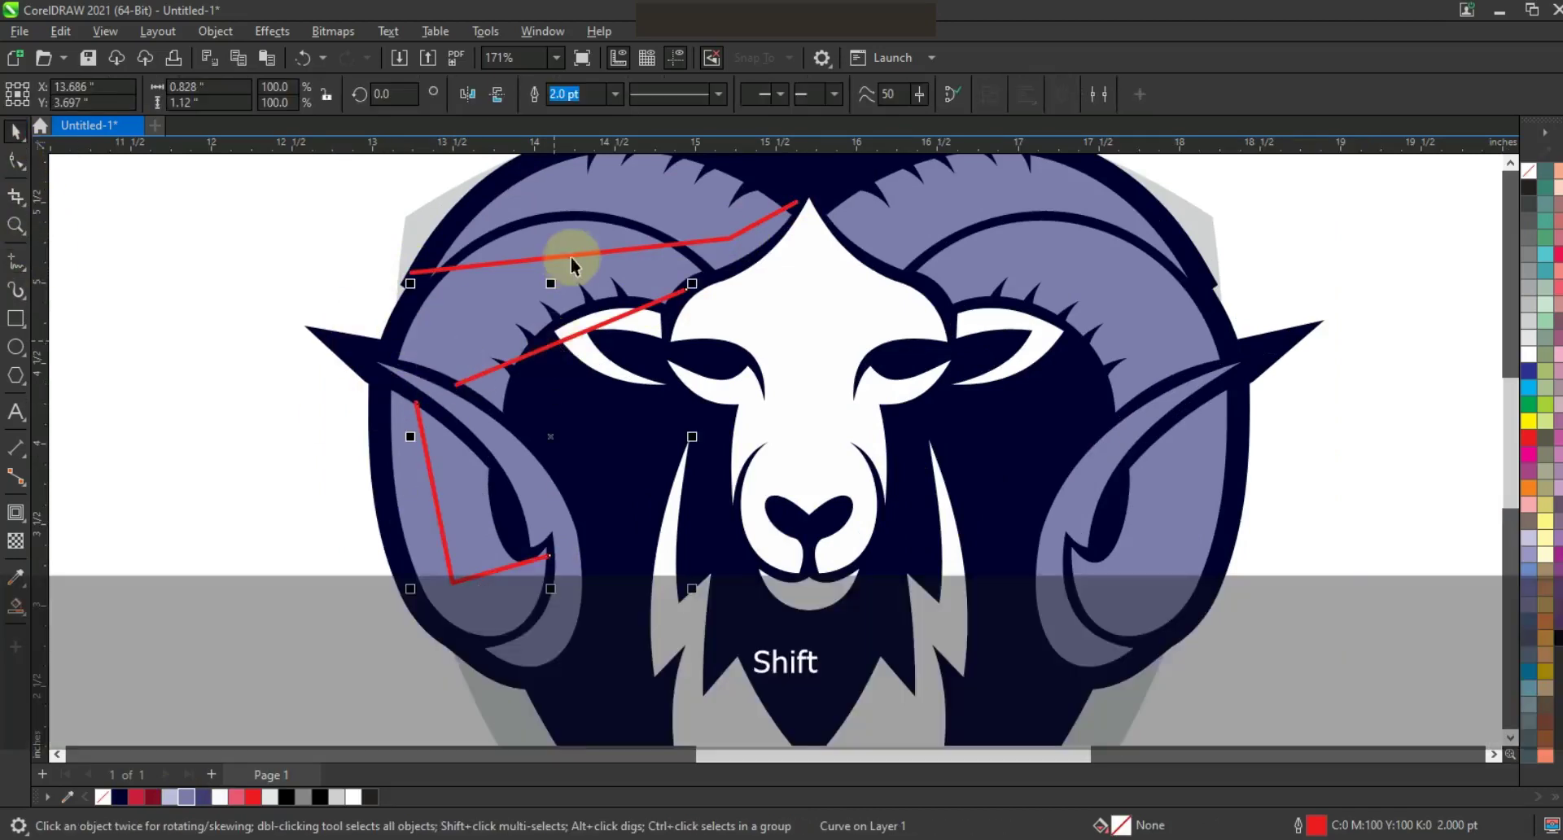
pyautogui.keyDown('shift'); pyautogui.click(573, 264); pyautogui.keyUp('shift')
# Bend the combined red lines into smooth arcs following the upper, middle and lower curls of the viewer's left horn
pyautogui.click(15, 160)
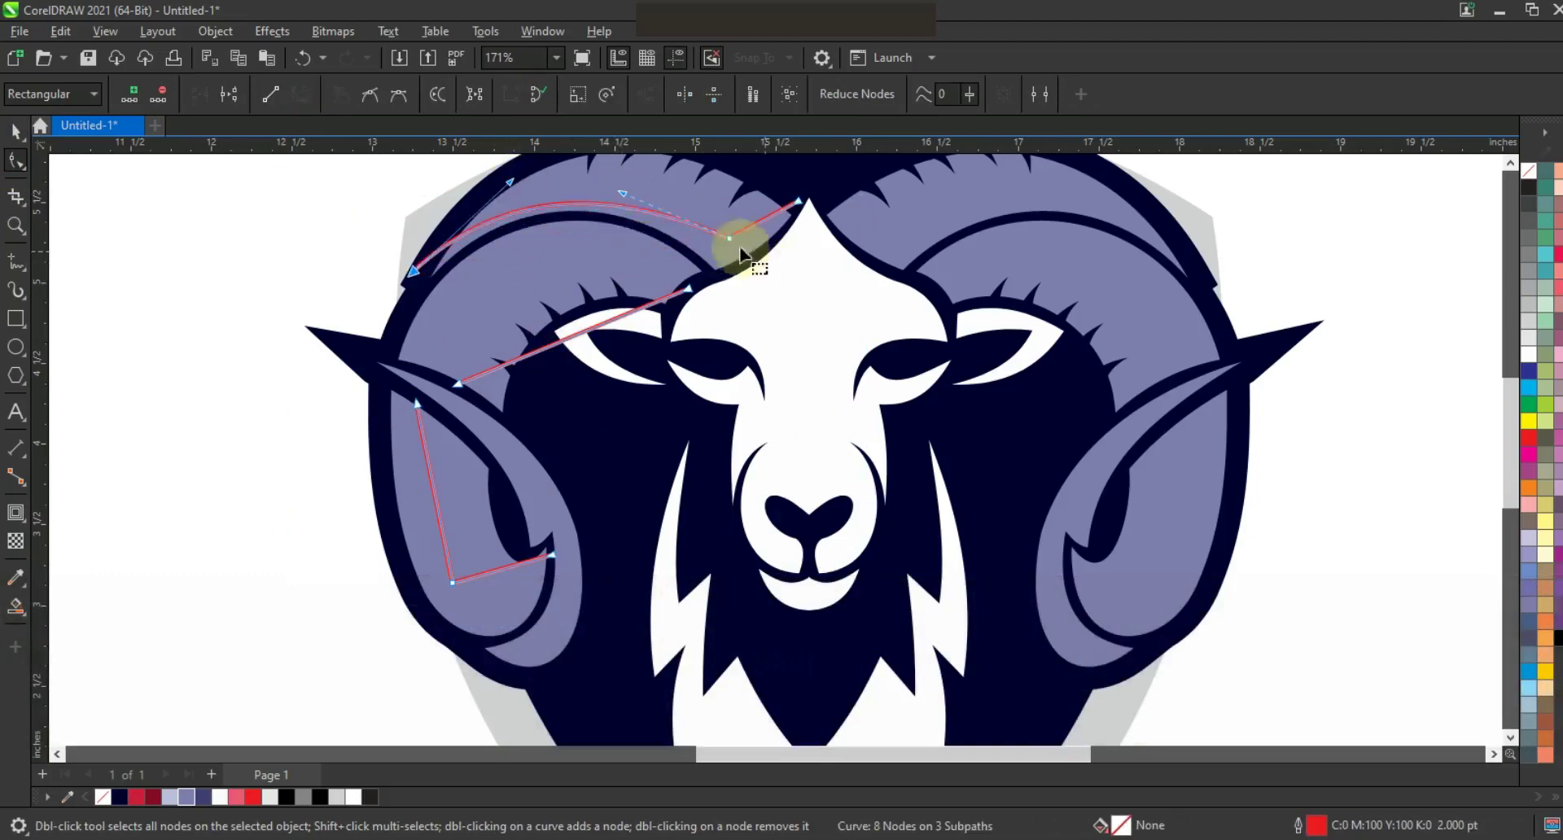
pyautogui.moveTo(503, 177); pyautogui.dragTo(510, 177)
pyautogui.click(582, 330)
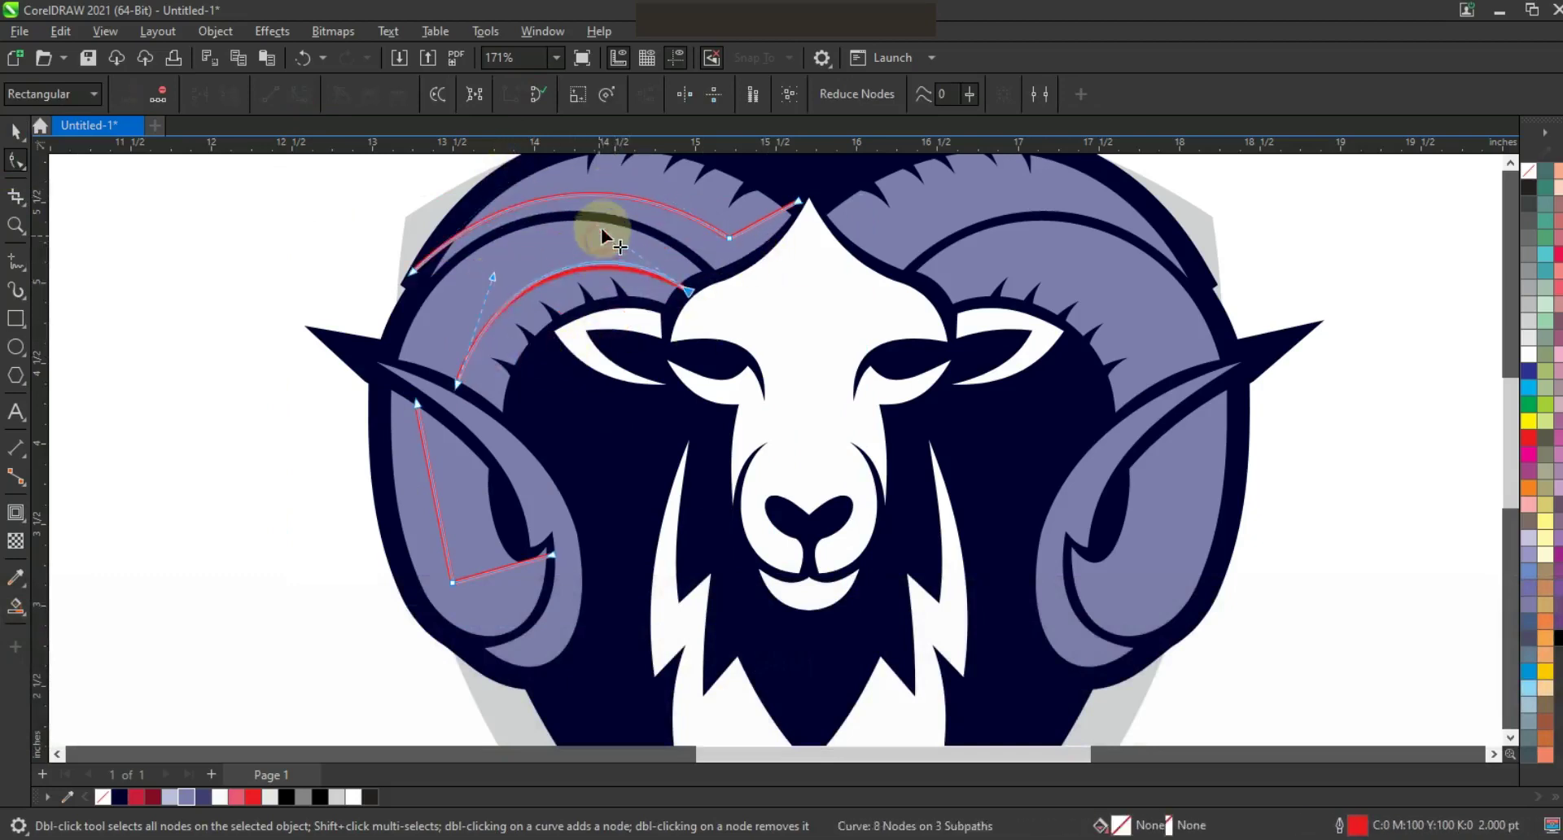
pyautogui.moveTo(444, 484); pyautogui.dragTo(440, 538)
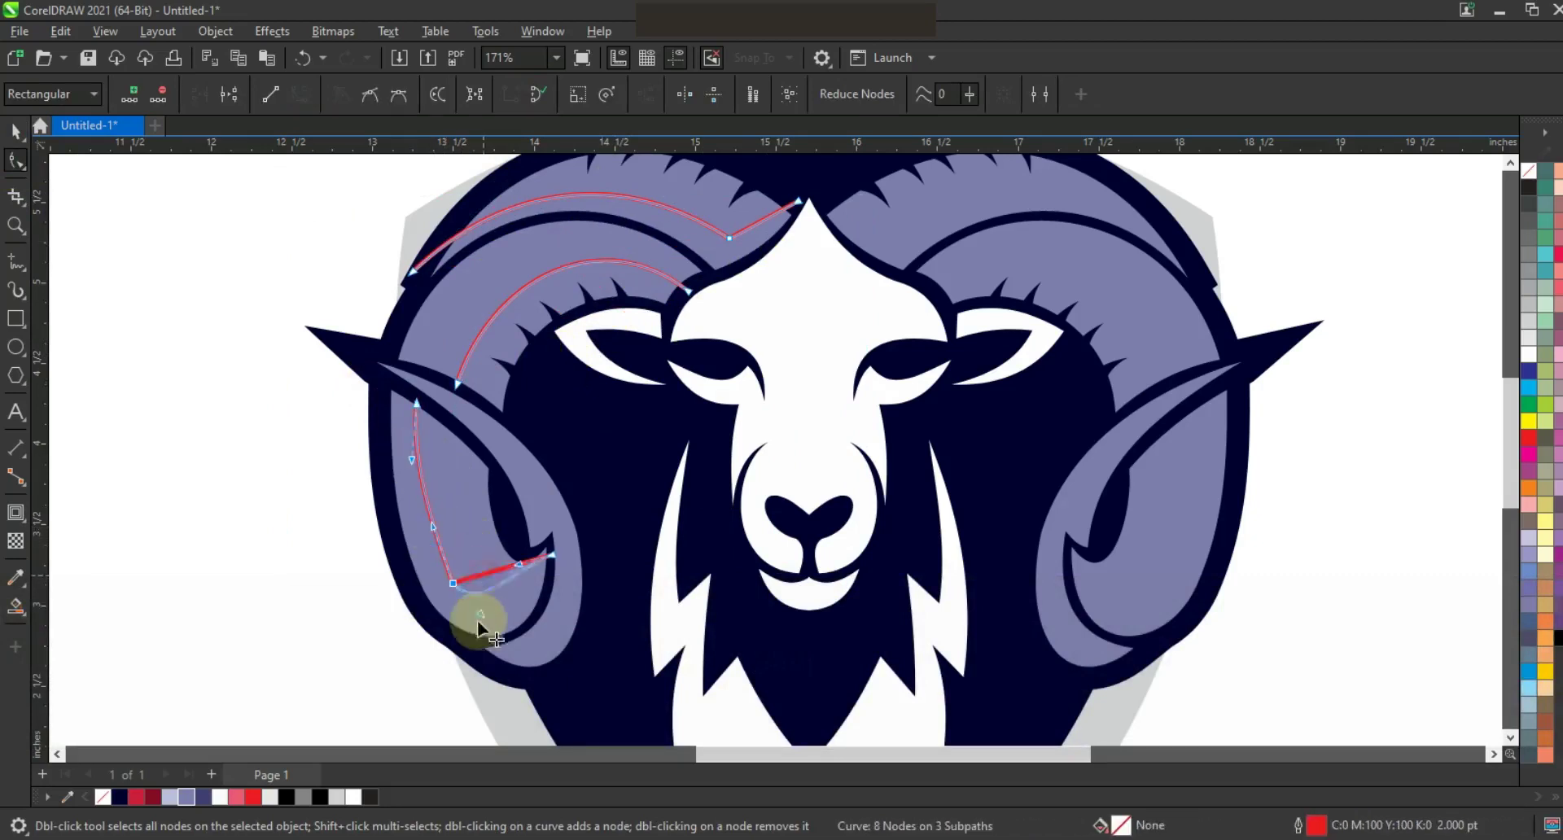
pyautogui.moveTo(552, 537); pyautogui.dragTo(552, 536)
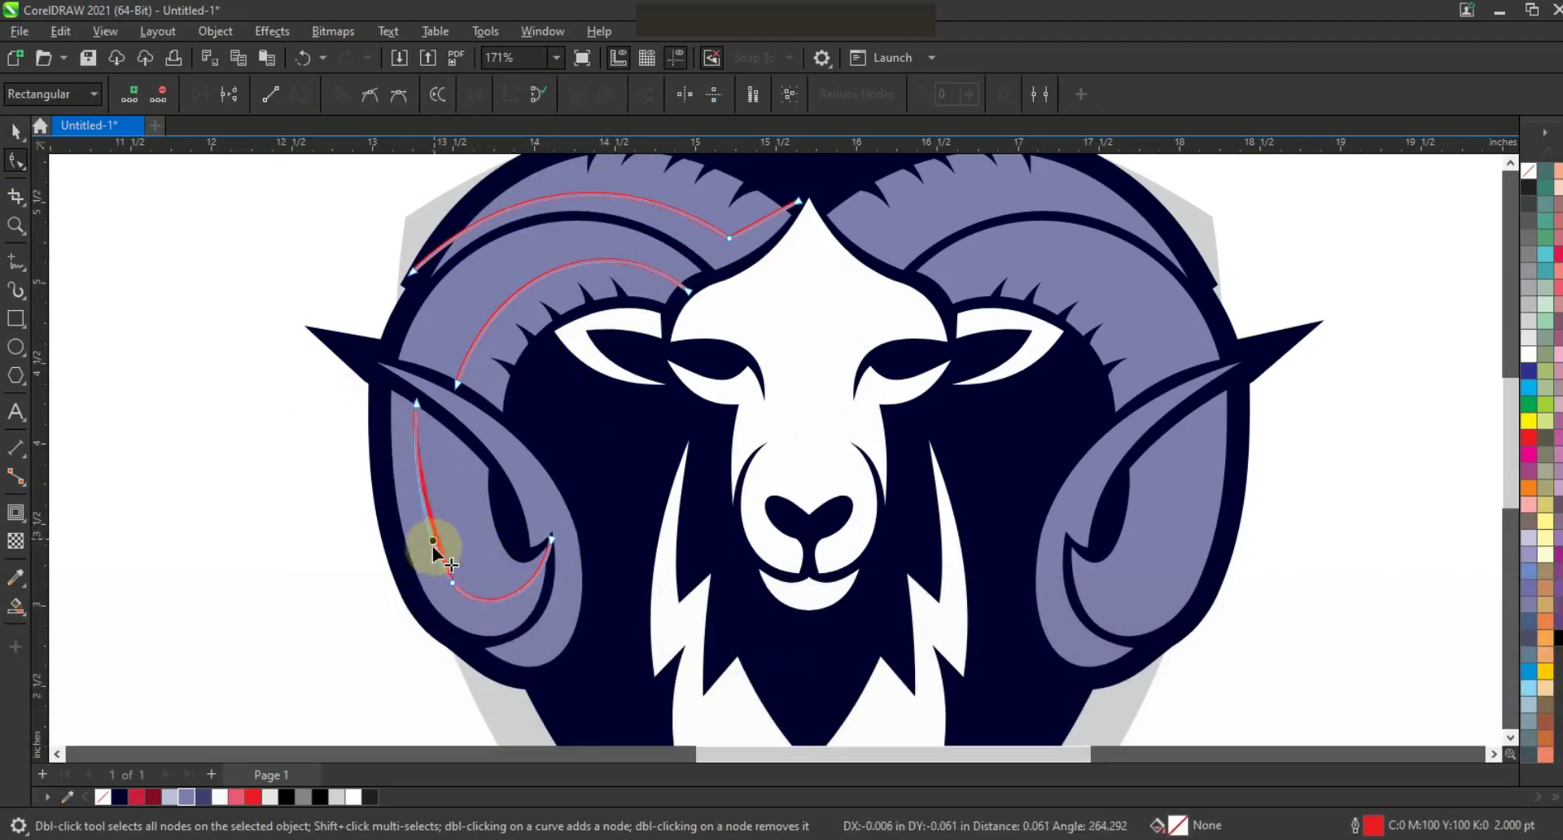
pyautogui.click(452, 583)
# Smart-fill the enclosed shadow areas between the red arcs and the horn edges, undoing a misplaced fill
pyautogui.click(16, 606)
pyautogui.click(49, 633)
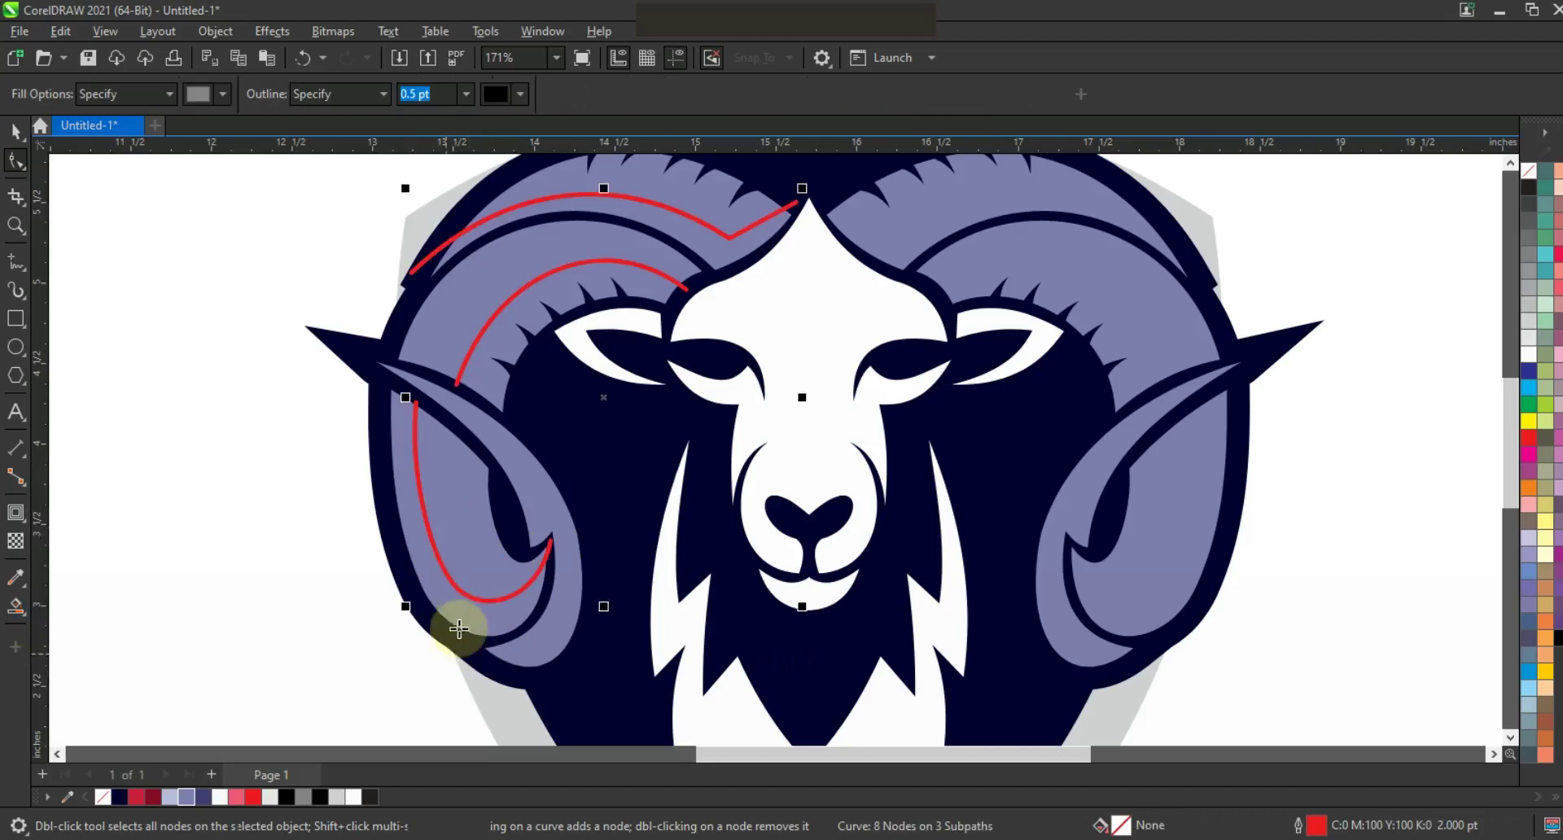
pyautogui.click(456, 625)
pyautogui.click(528, 331)
pyautogui.hotkey('ctrl', 'z')
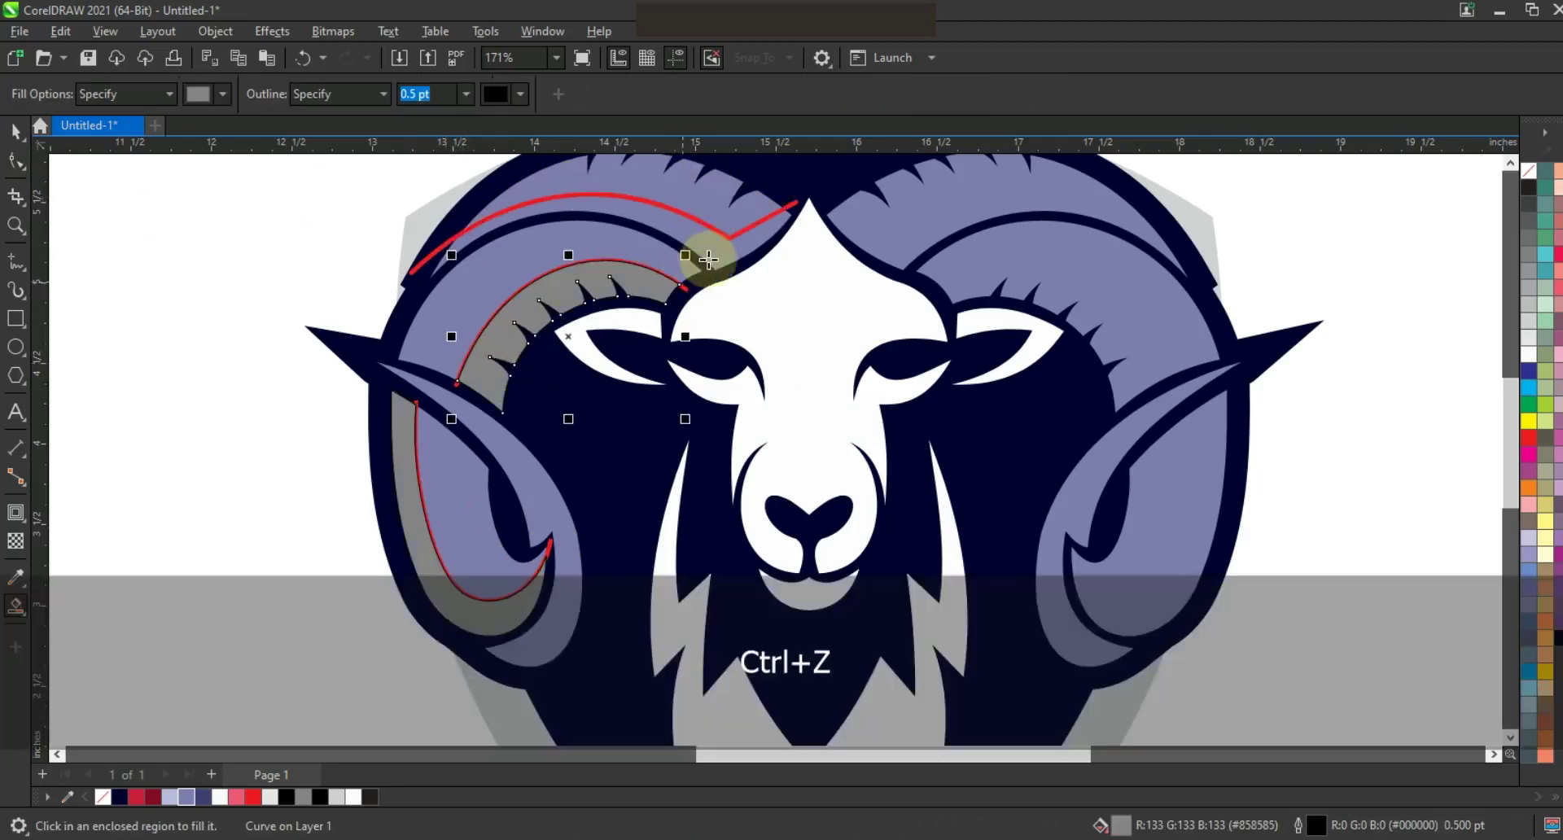
# Colour the three horn shadow shapes dark purple-blue (#3F3F73) and place a horizontally mirrored copy on the opposite horn
pyautogui.click(15, 131)
pyautogui.keyDown('shift'); pyautogui.click(494, 636); pyautogui.keyUp('shift')
pyautogui.keyDown('shift'); pyautogui.click(547, 460); pyautogui.keyUp('shift')
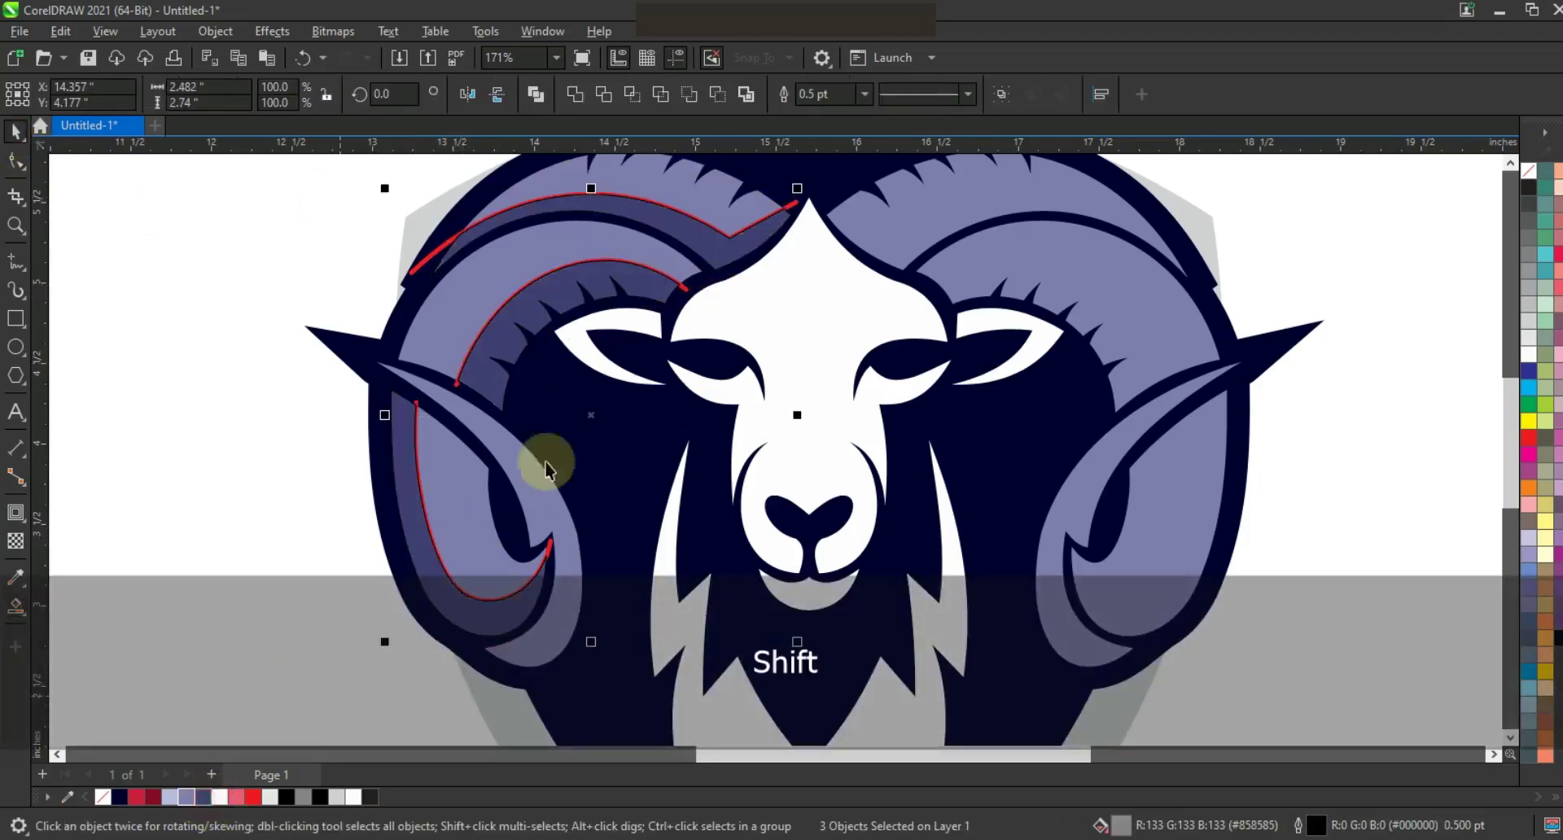
pyautogui.moveTo(385, 416); pyautogui.dragTo(889, 461)
pyautogui.rightClick(890, 461)
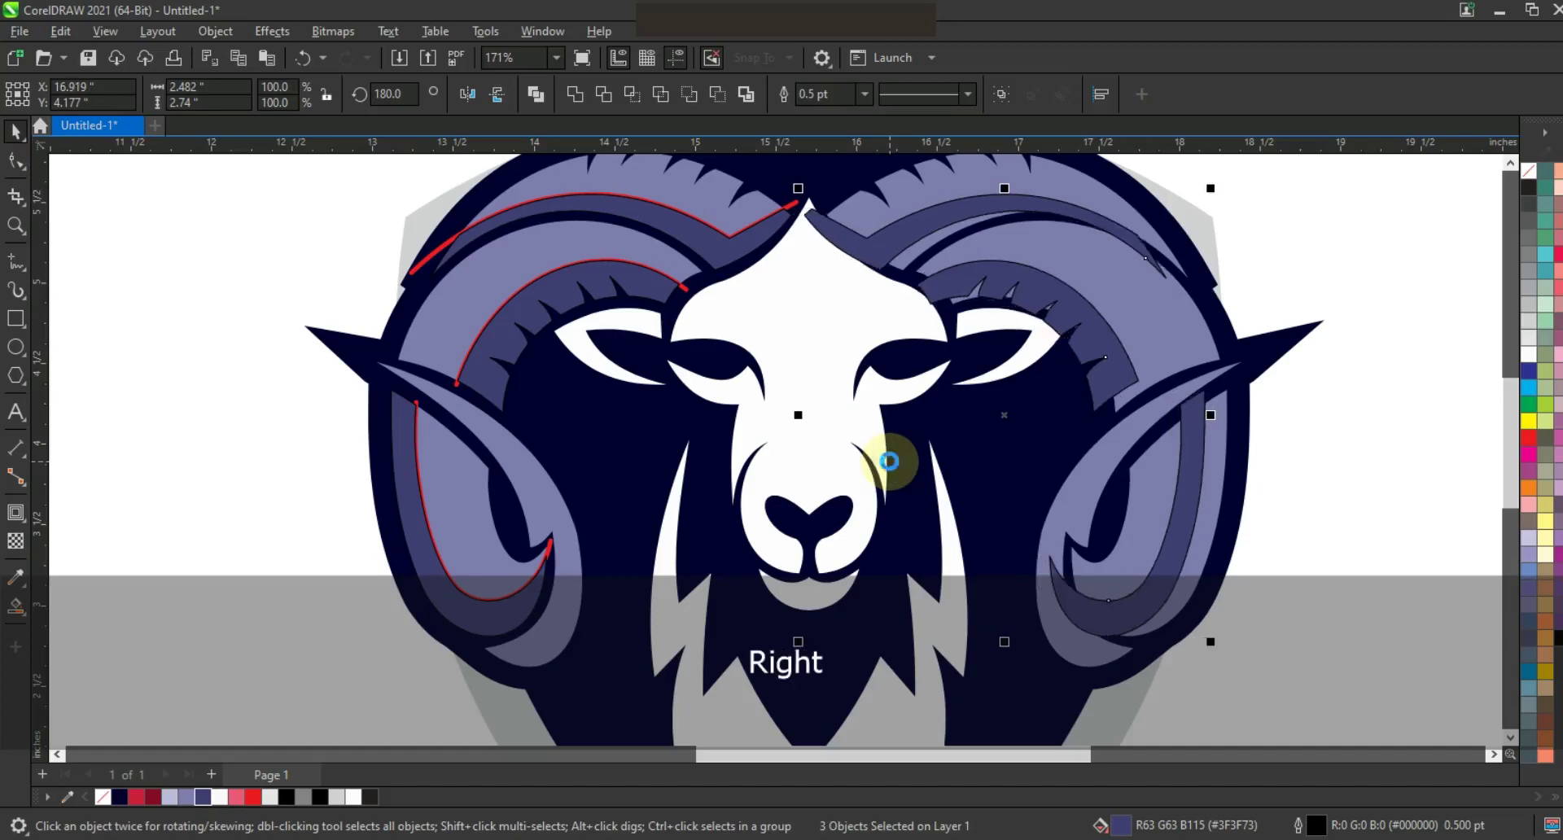
# Delete the red guide arcs and remove the outlines from the horn shapes and their shadows
pyautogui.press('F3')
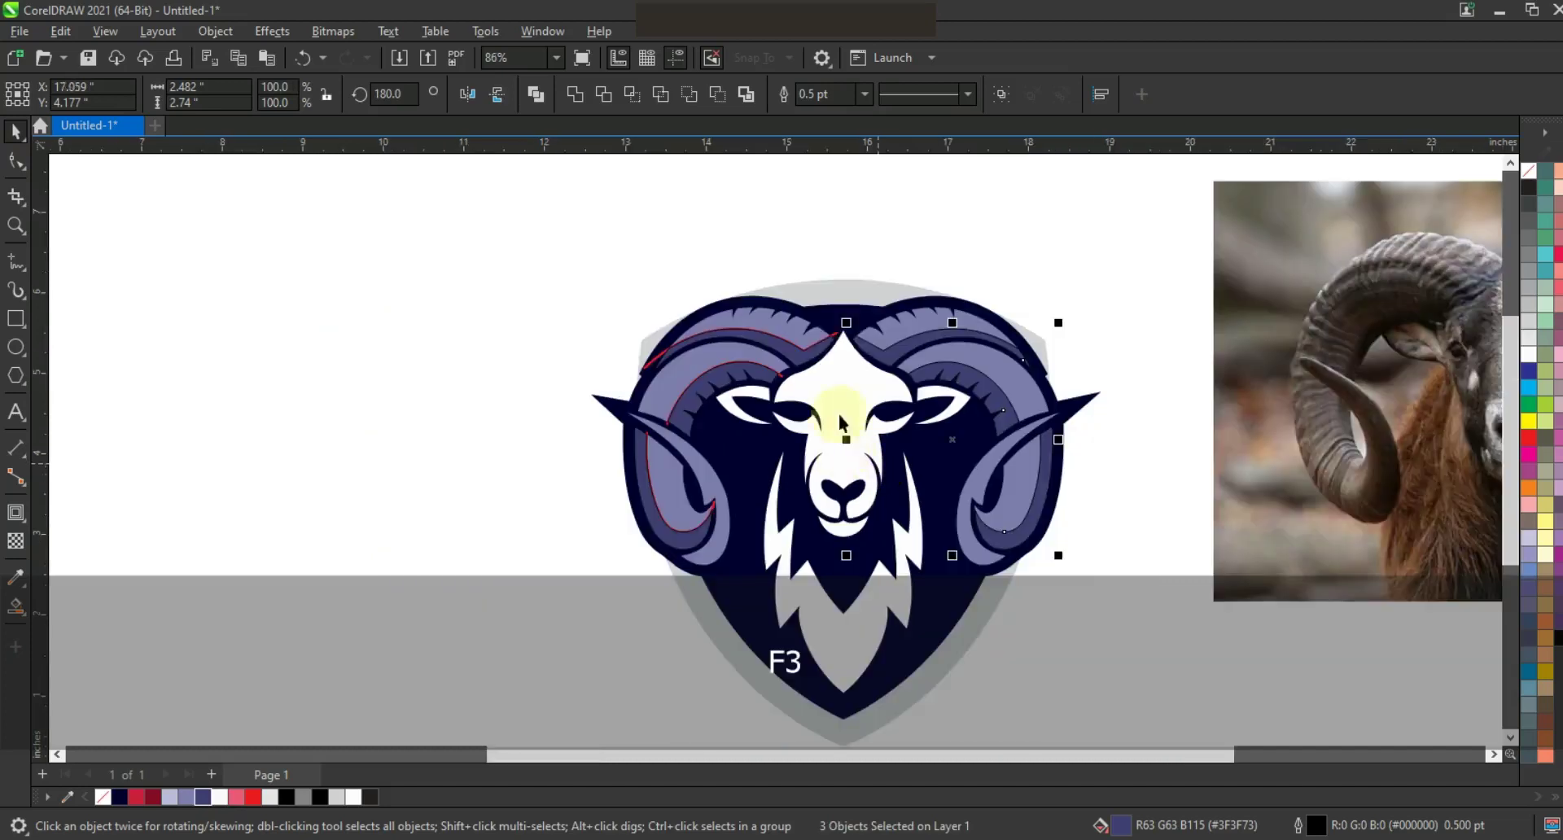
pyautogui.press('Delete')
pyautogui.moveTo(1159, 617); pyautogui.dragTo(1159, 617)
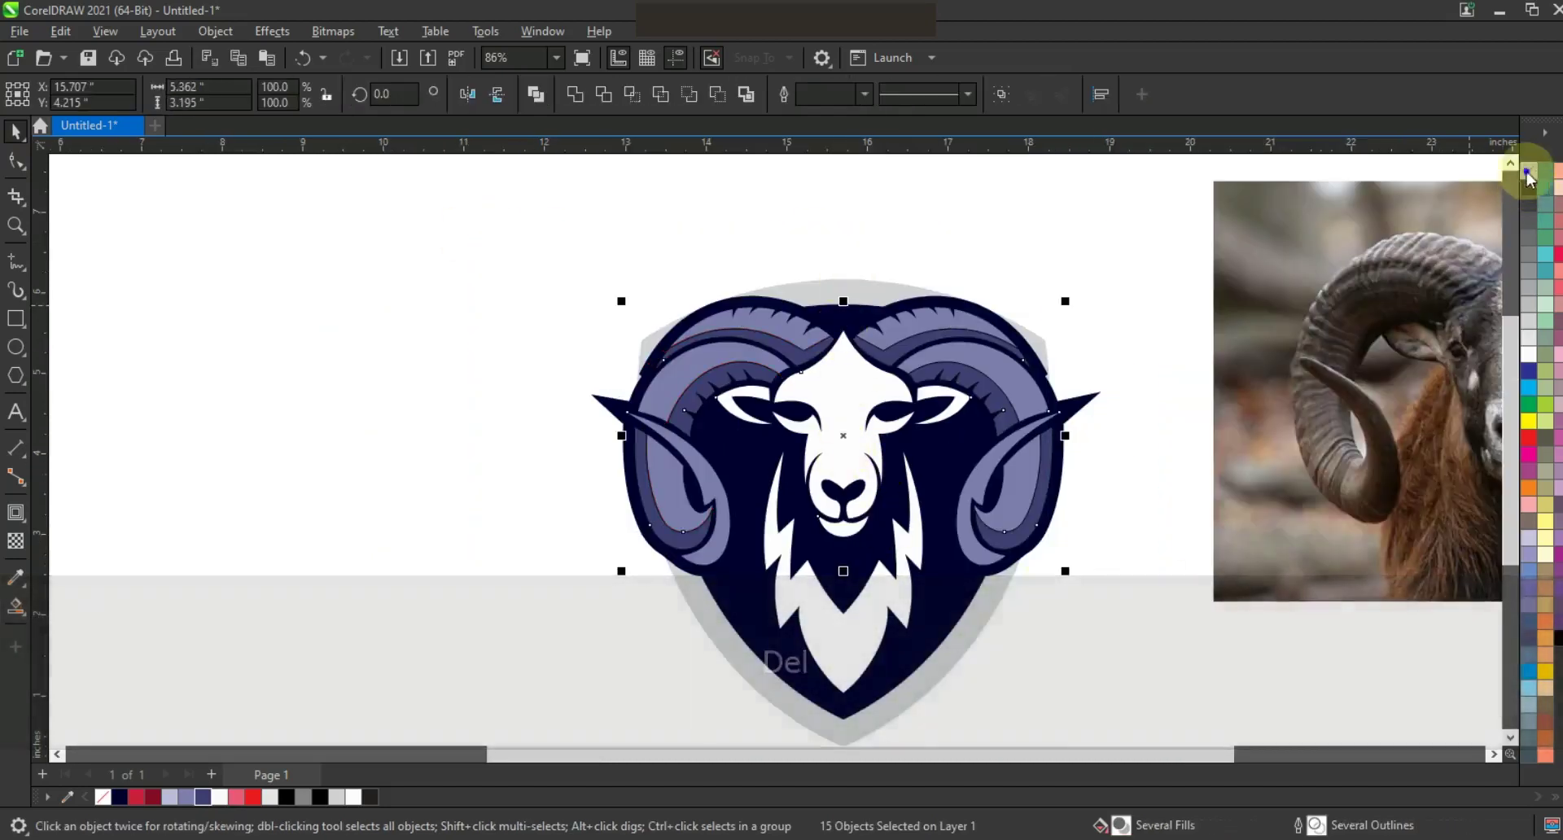
# Fill the ram's face, ears, chin and beard with red (#CC1D3A)
pyautogui.click(855, 355)
pyautogui.keyDown('shift'); pyautogui.click(858, 617); pyautogui.keyUp('shift')
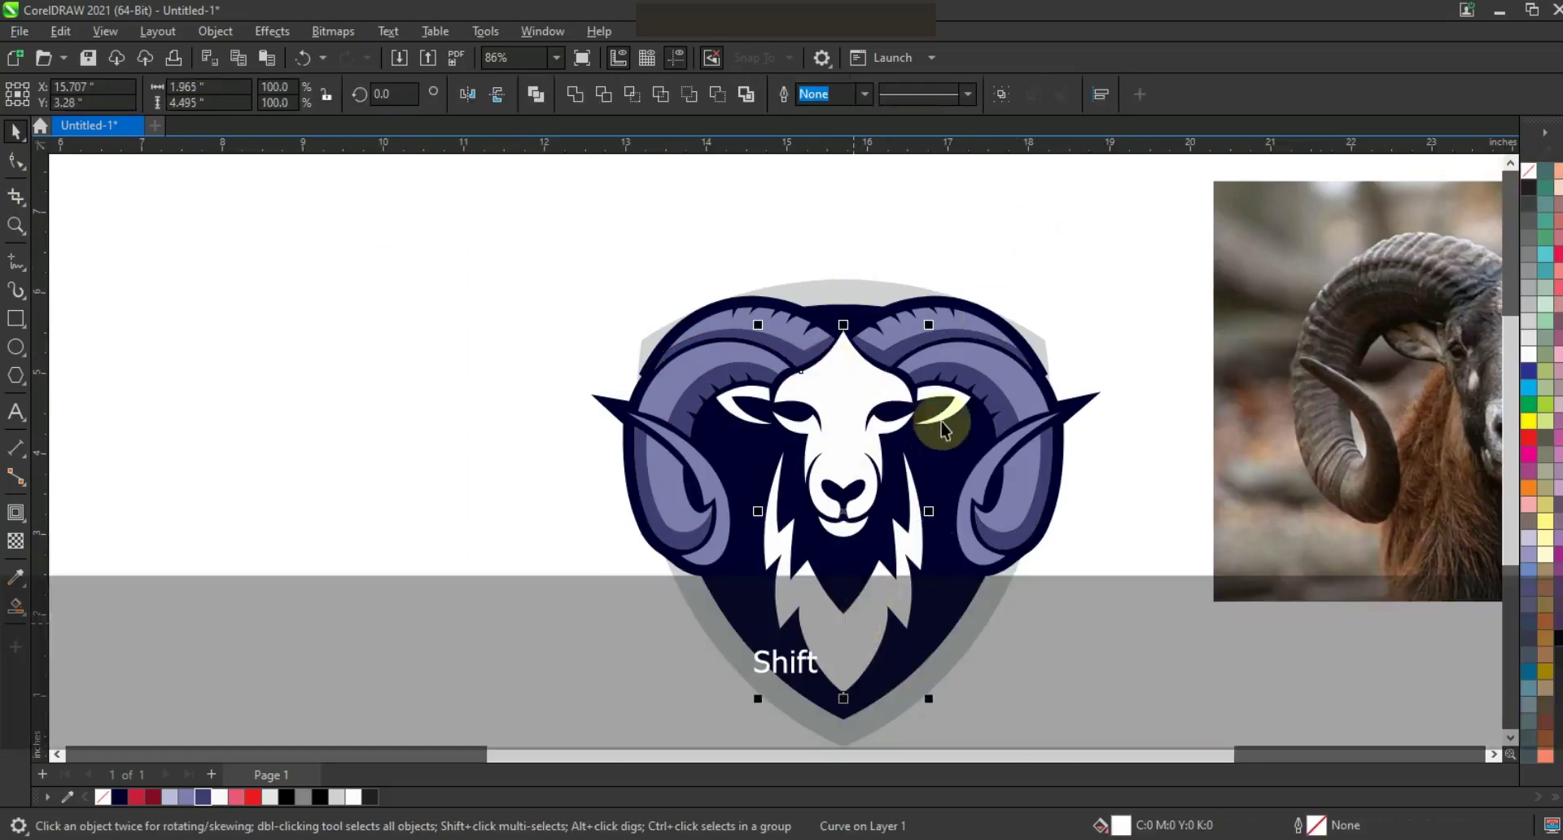
pyautogui.click(137, 797)
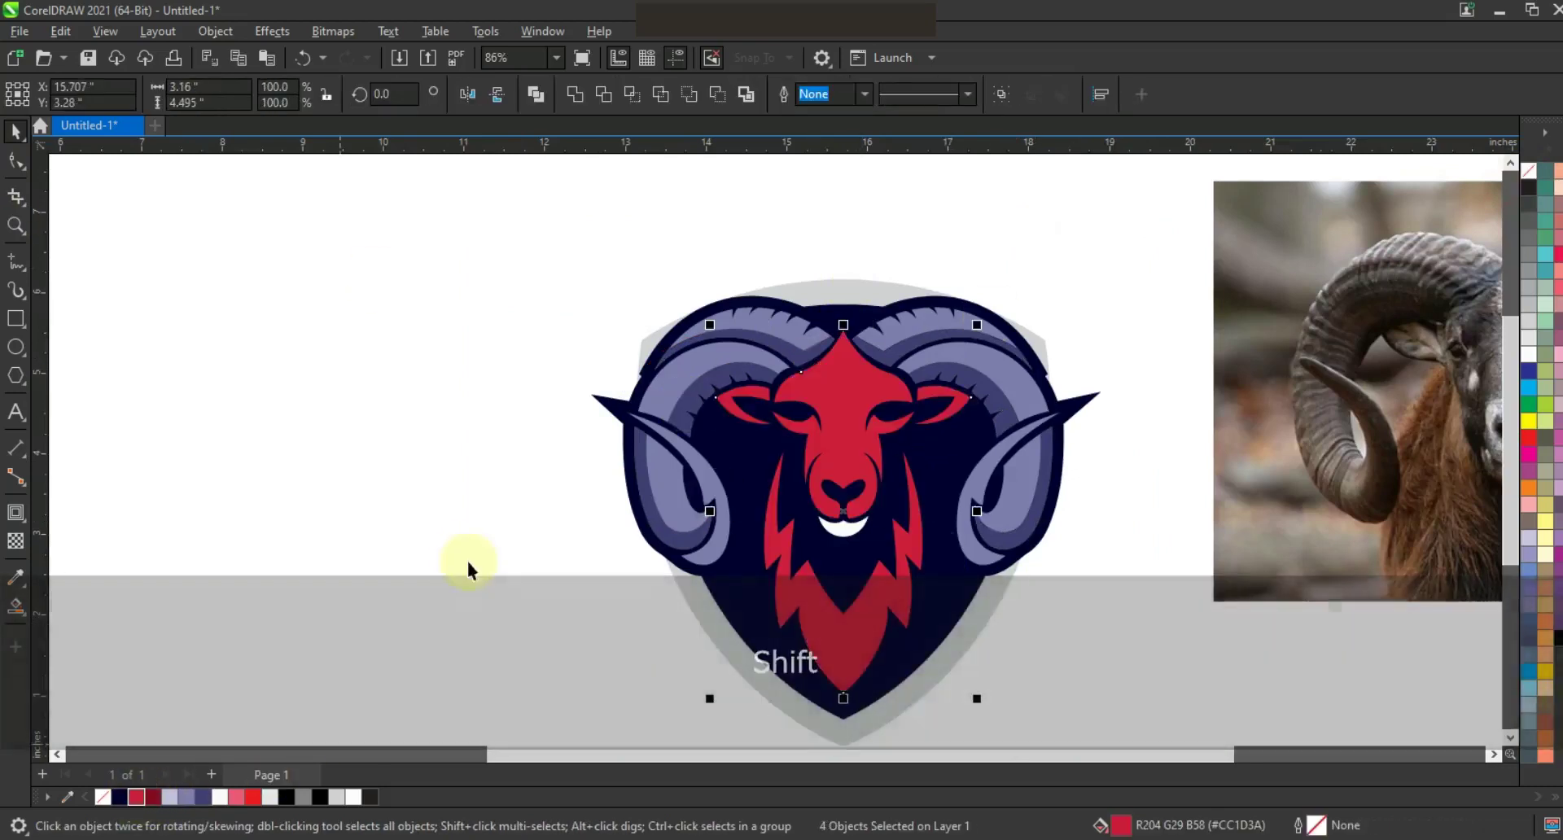
pyautogui.press('Tab')
pyautogui.click(269, 576)
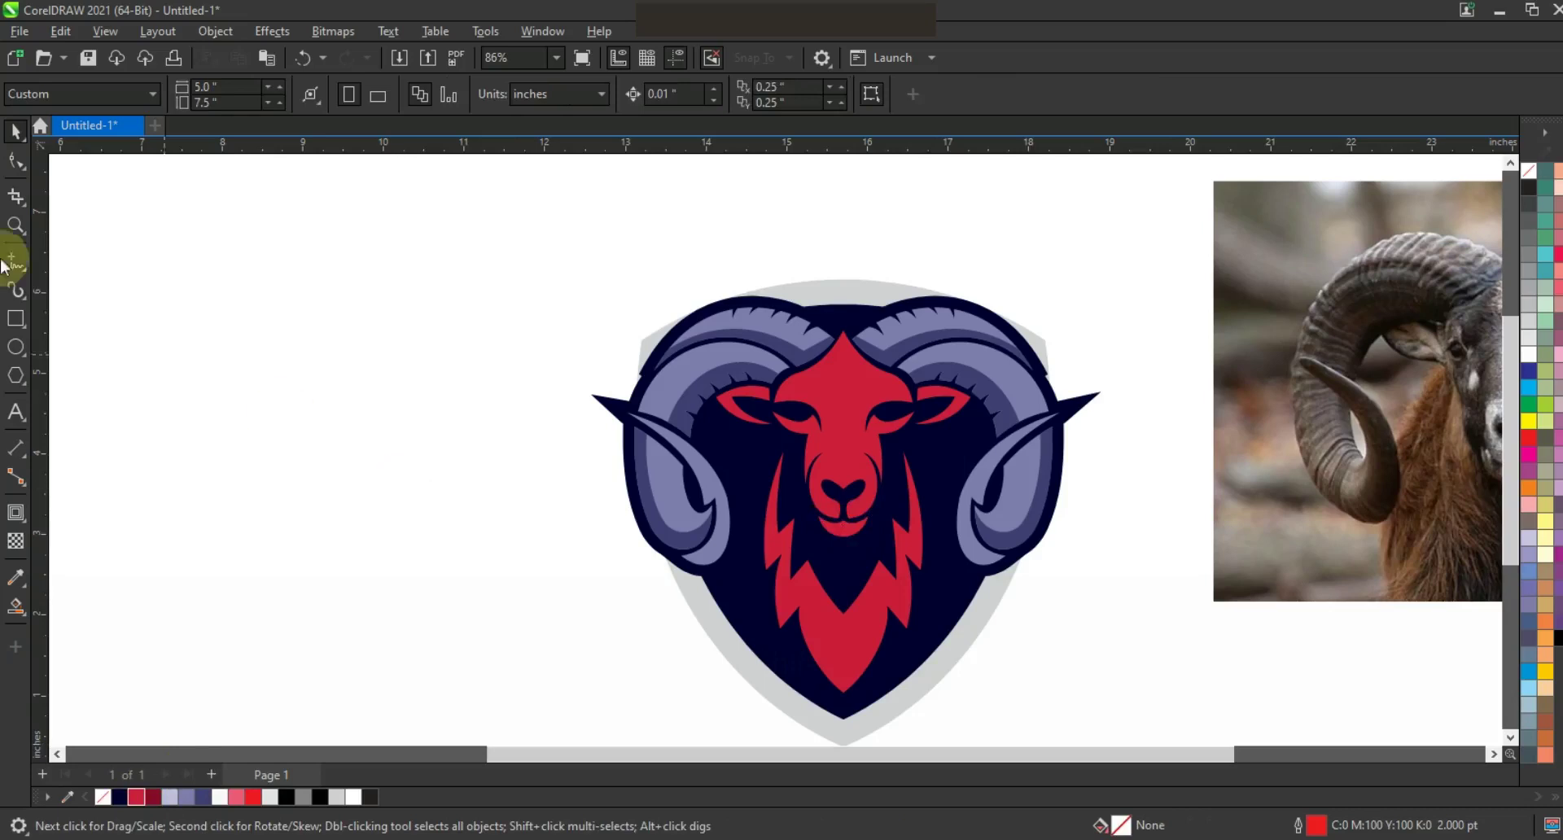
# Copy the red face, ears, chin and beard to the empty area beside the logo and weld the copies together
pyautogui.click(11, 233)
pyautogui.moveTo(1138, 611); pyautogui.dragTo(1137, 610)
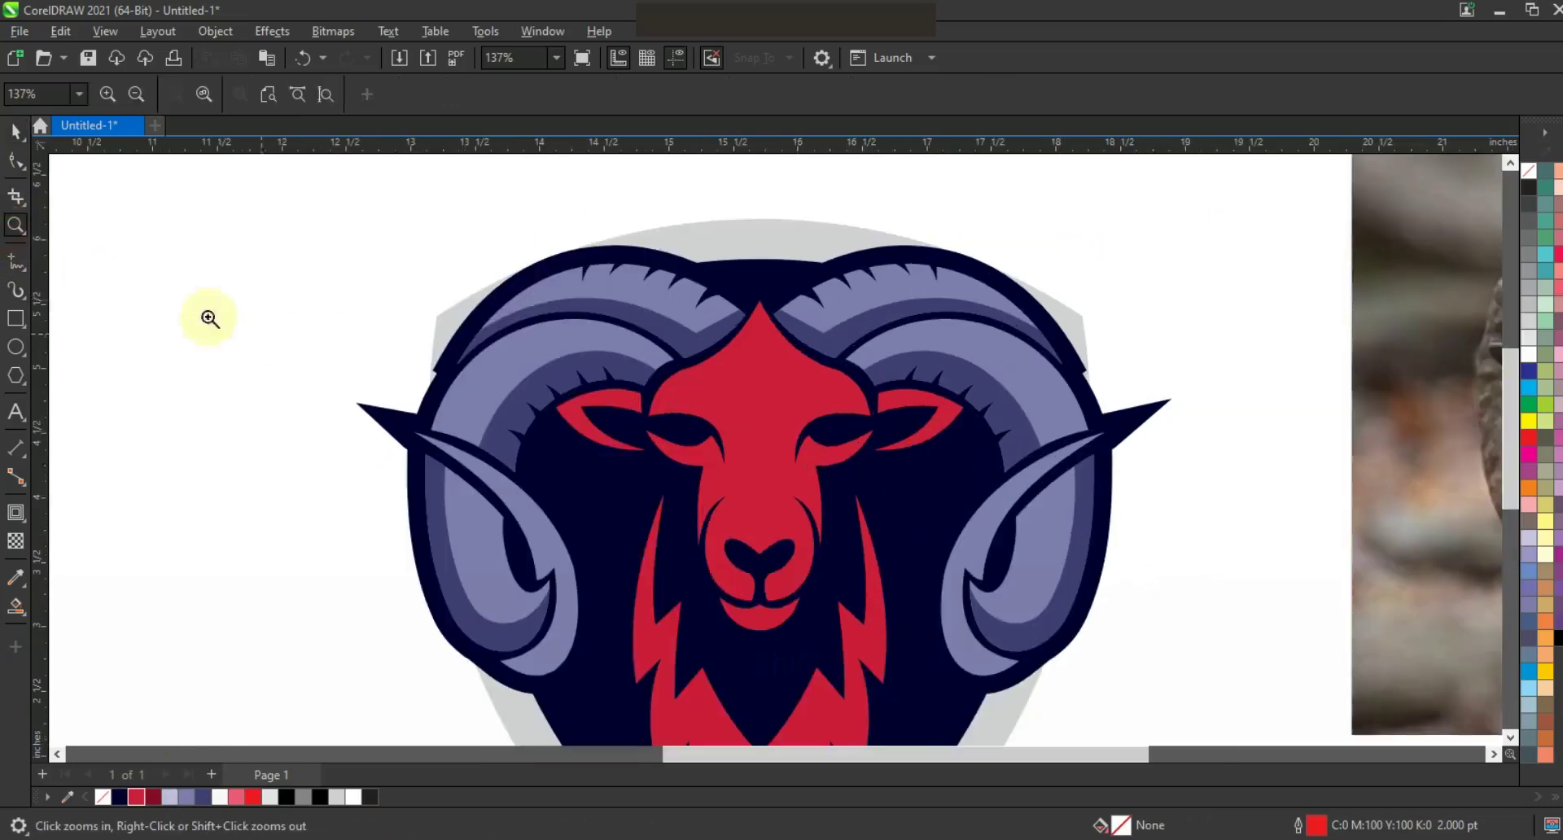
pyautogui.click(16, 132)
pyautogui.click(757, 393)
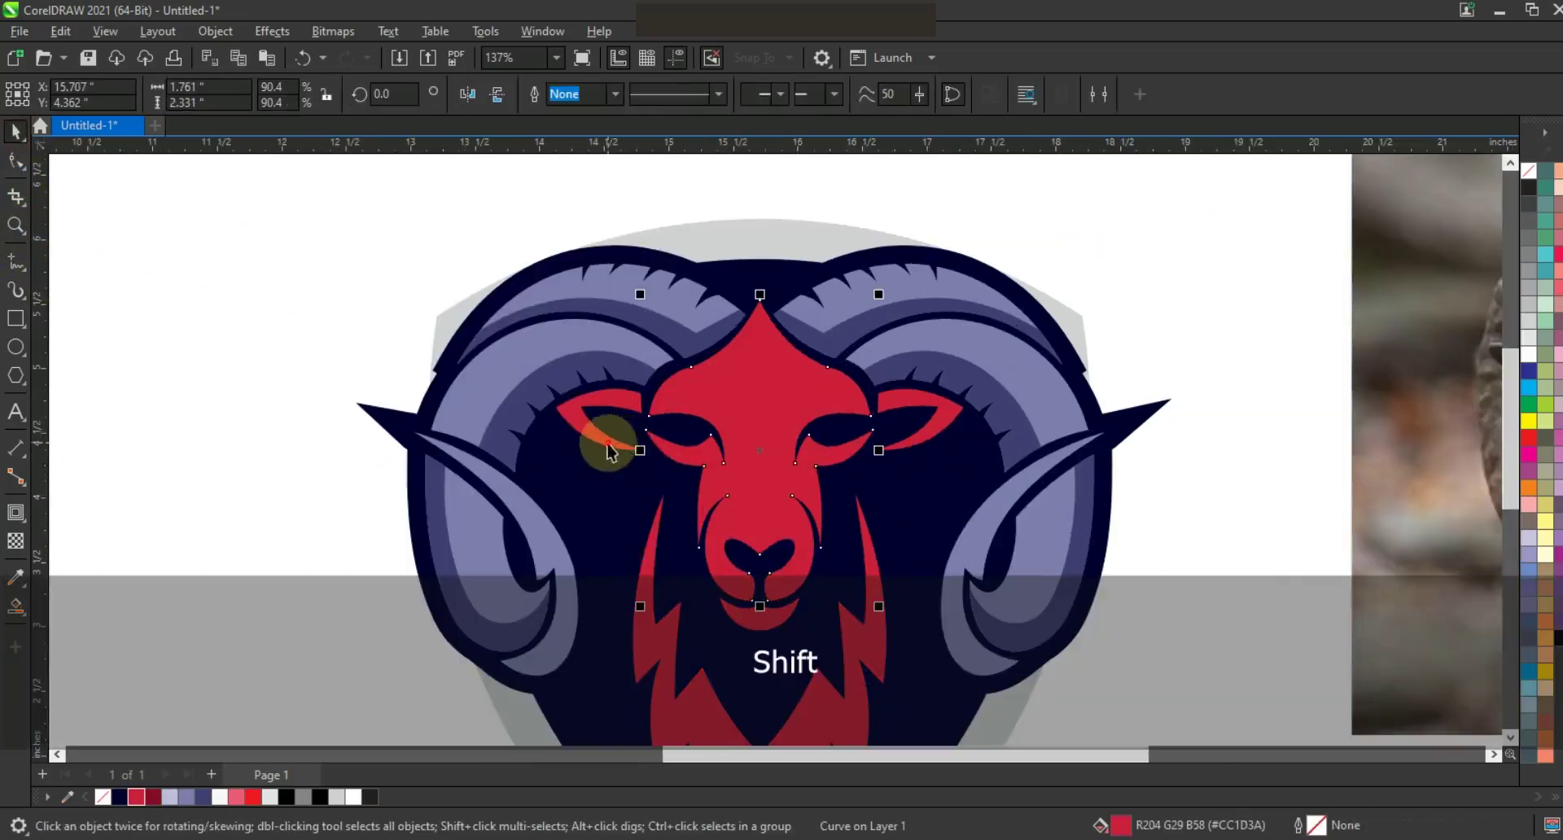
pyautogui.hotkey('shift', 'x')
pyautogui.hotkey('ctrl', 'z')
pyautogui.scroll(-1, 910, 491)
pyautogui.moveTo(752, 461); pyautogui.dragTo(389, 473)
pyautogui.rightClick(389, 473)
pyautogui.click(575, 95)
# Give the welded face copy a black outline without fill, and add a one-step inward contour of about 0.067 in
pyautogui.click(1529, 171)
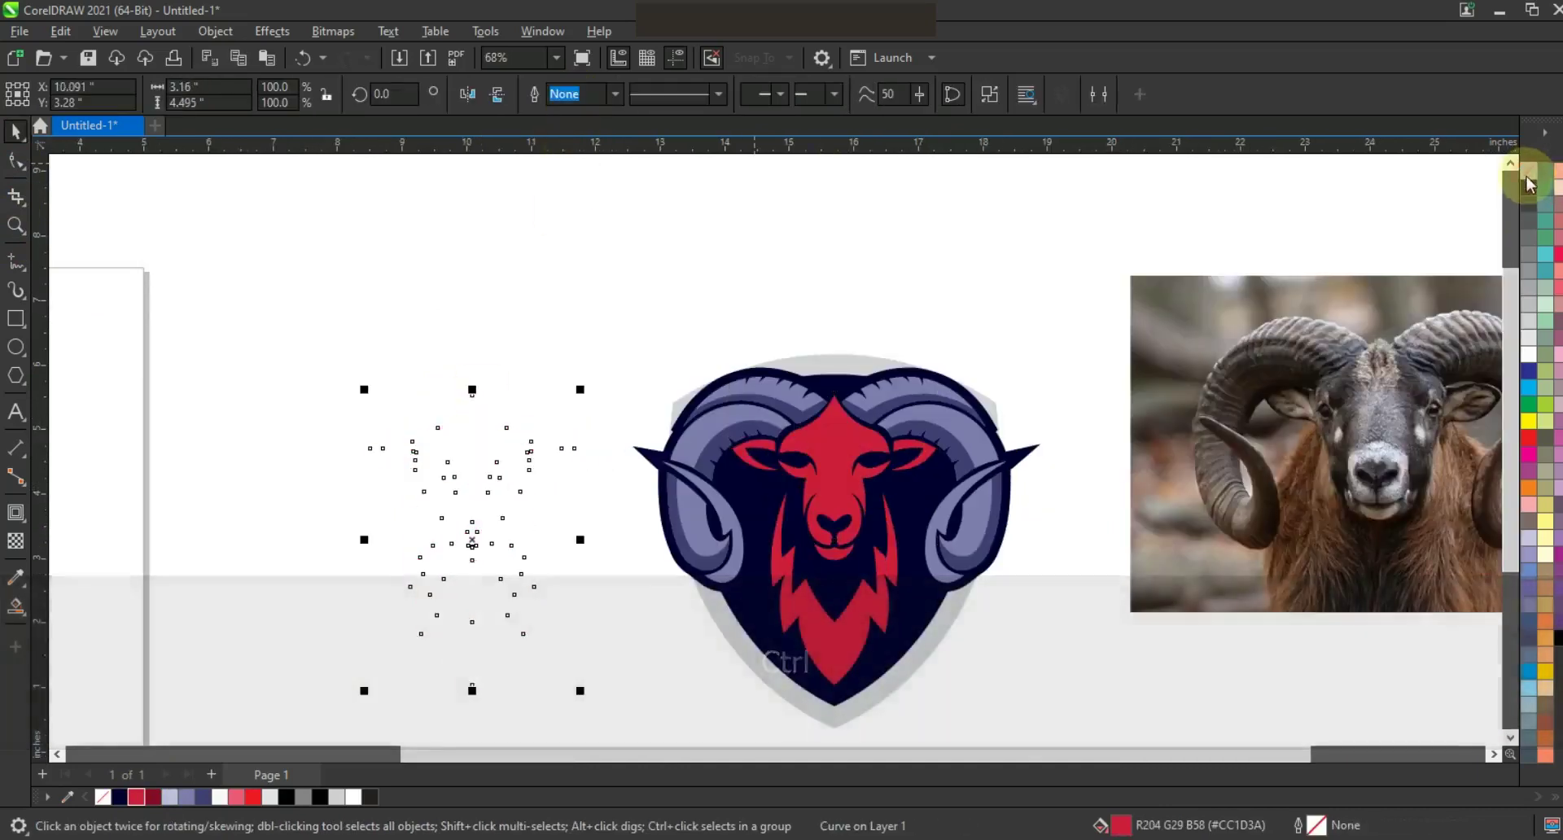
pyautogui.rightClick(1529, 186)
pyautogui.click(1535, 198)
pyautogui.click(16, 512)
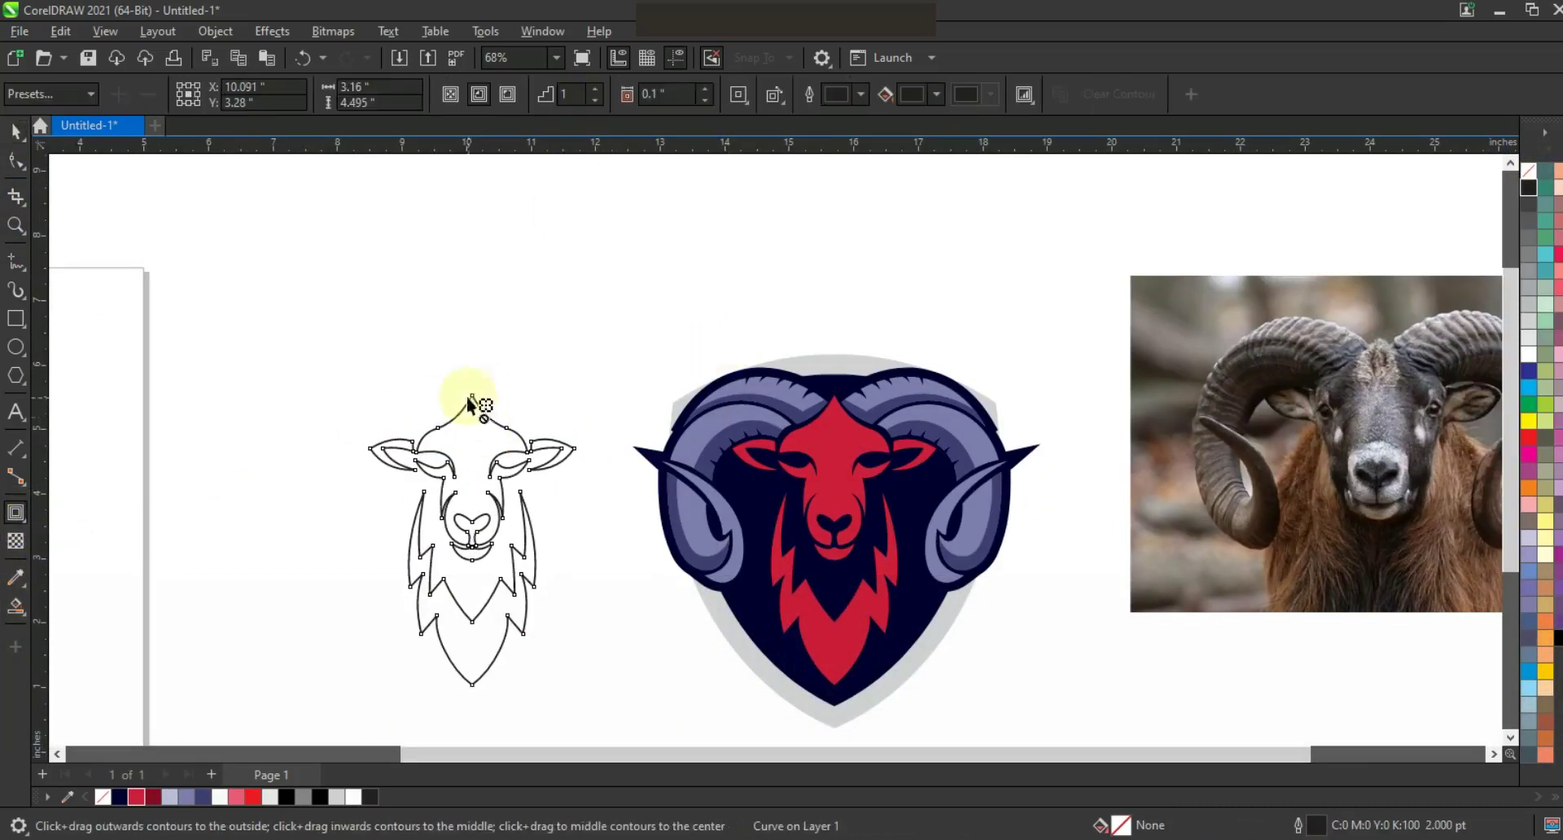
pyautogui.moveTo(475, 404); pyautogui.dragTo(474, 406)
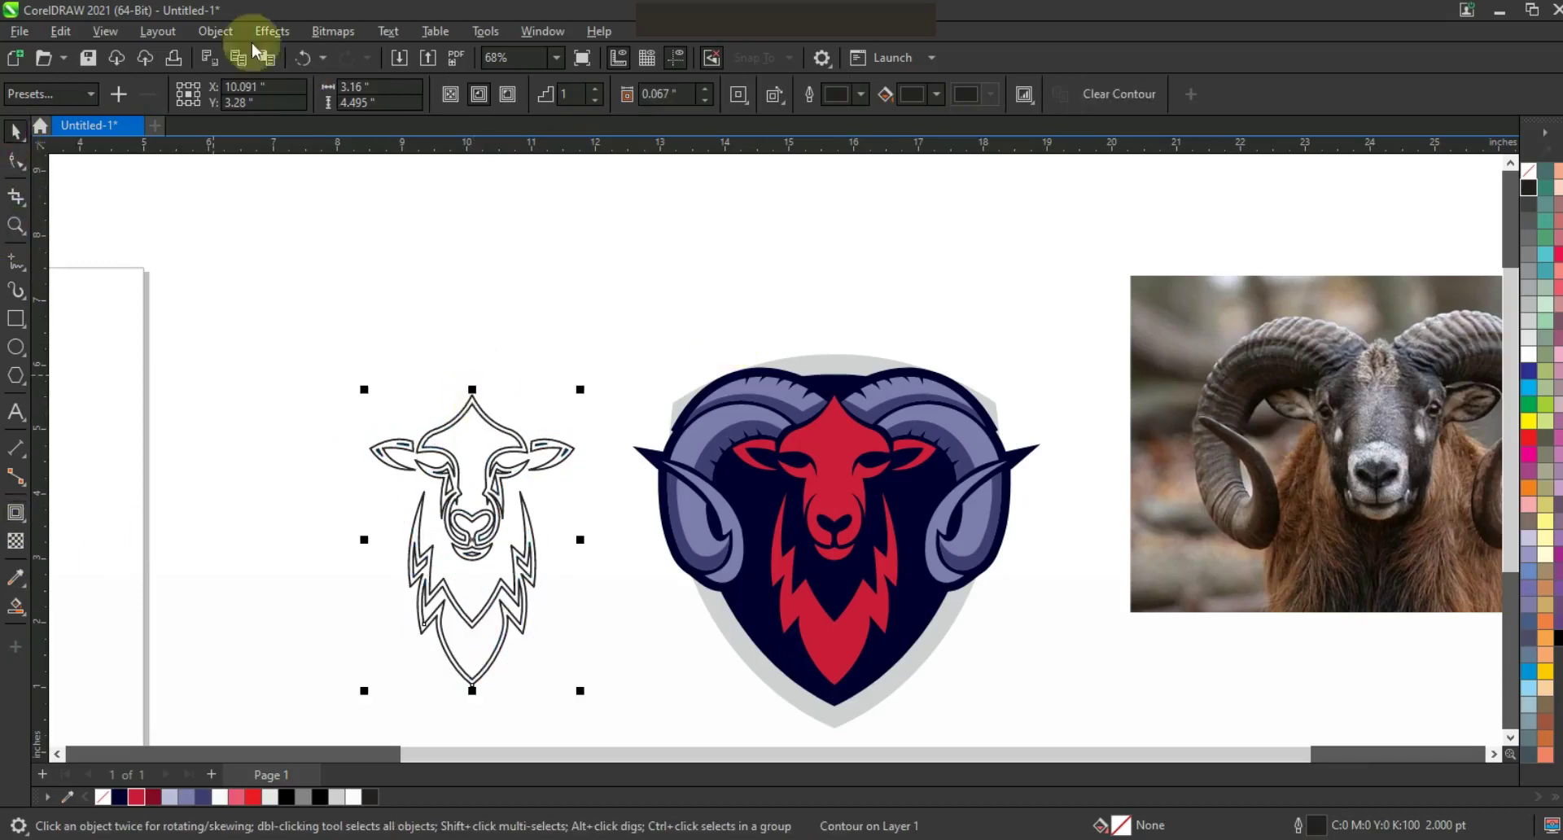
# Break the contour apart, delete the original outer outline and fill the remaining inner shapes with red
pyautogui.click(215, 31)
pyautogui.click(271, 487)
pyautogui.click(574, 451)
pyautogui.press('Delete')
pyautogui.moveTo(287, 346); pyautogui.dragTo(586, 713)
pyautogui.click(137, 797)
# Fill the original face, ears, chin and beard in the logo with dark red and group them
pyautogui.click(839, 530)
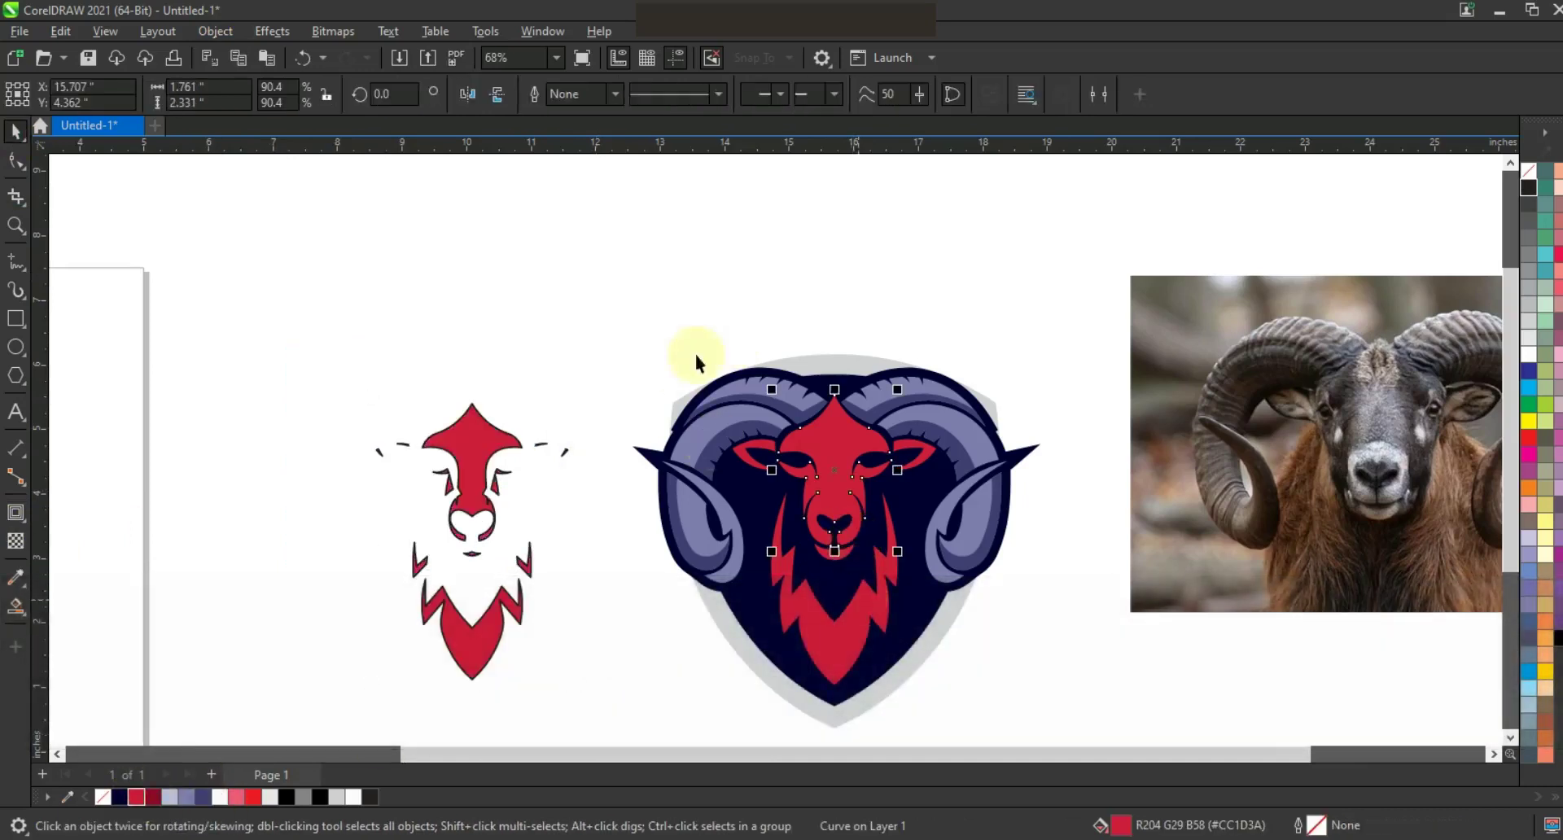
pyautogui.keyDown('shift'); pyautogui.click(905, 459); pyautogui.keyUp('shift')
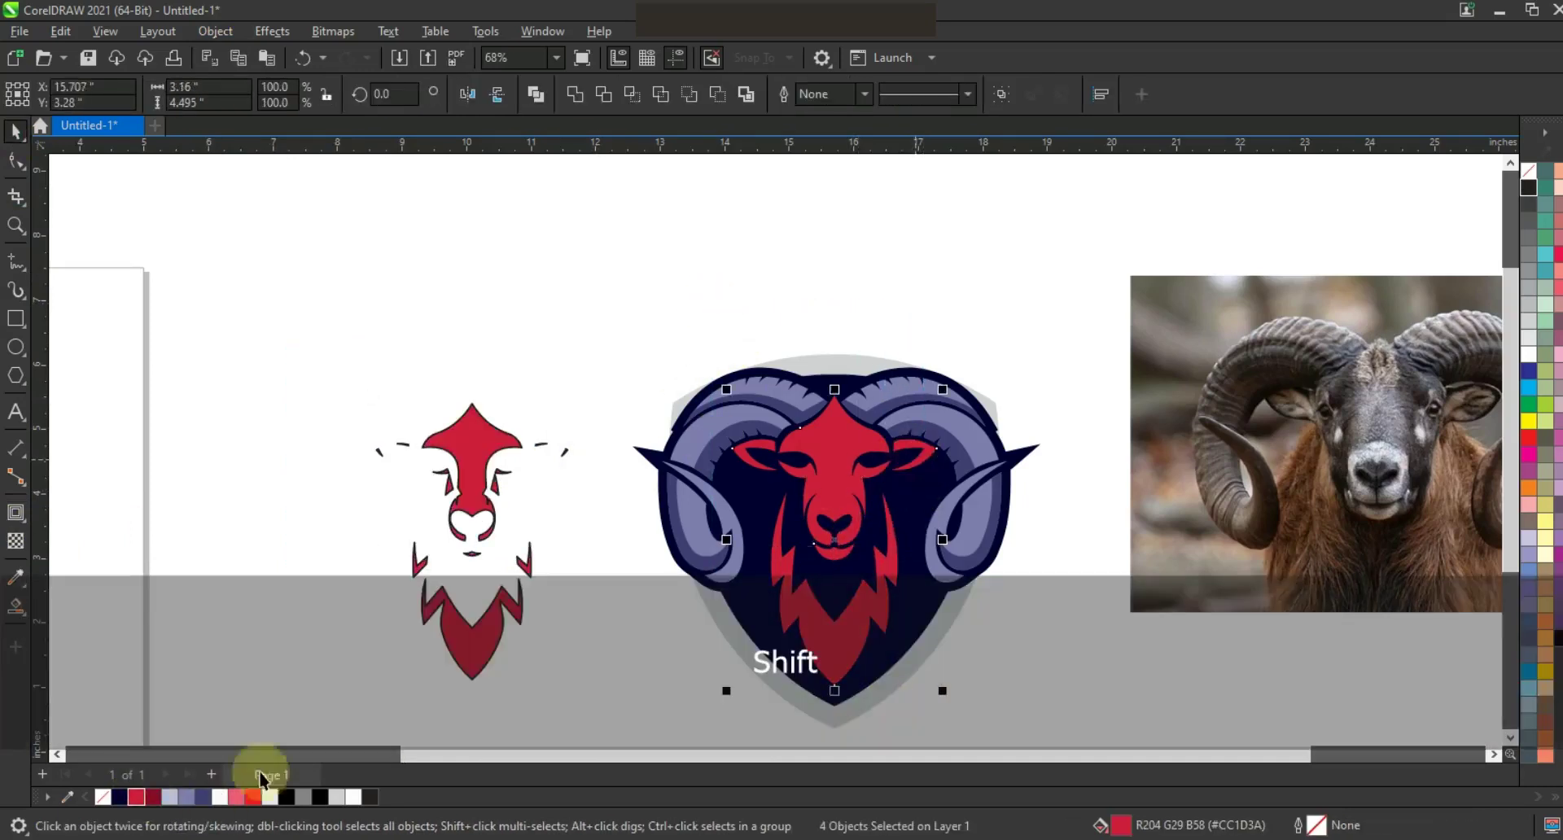
pyautogui.click(153, 797)
pyautogui.hotkey('ctrl', 'g')
# Remove the dark outline from the bright red inner shapes and centre them on the dark red face group
pyautogui.click(478, 416)
pyautogui.rightClick(1551, 208)
pyautogui.keyDown('shift'); pyautogui.click(838, 437); pyautogui.keyUp('shift')
pyautogui.press('c')
pyautogui.click(880, 304)
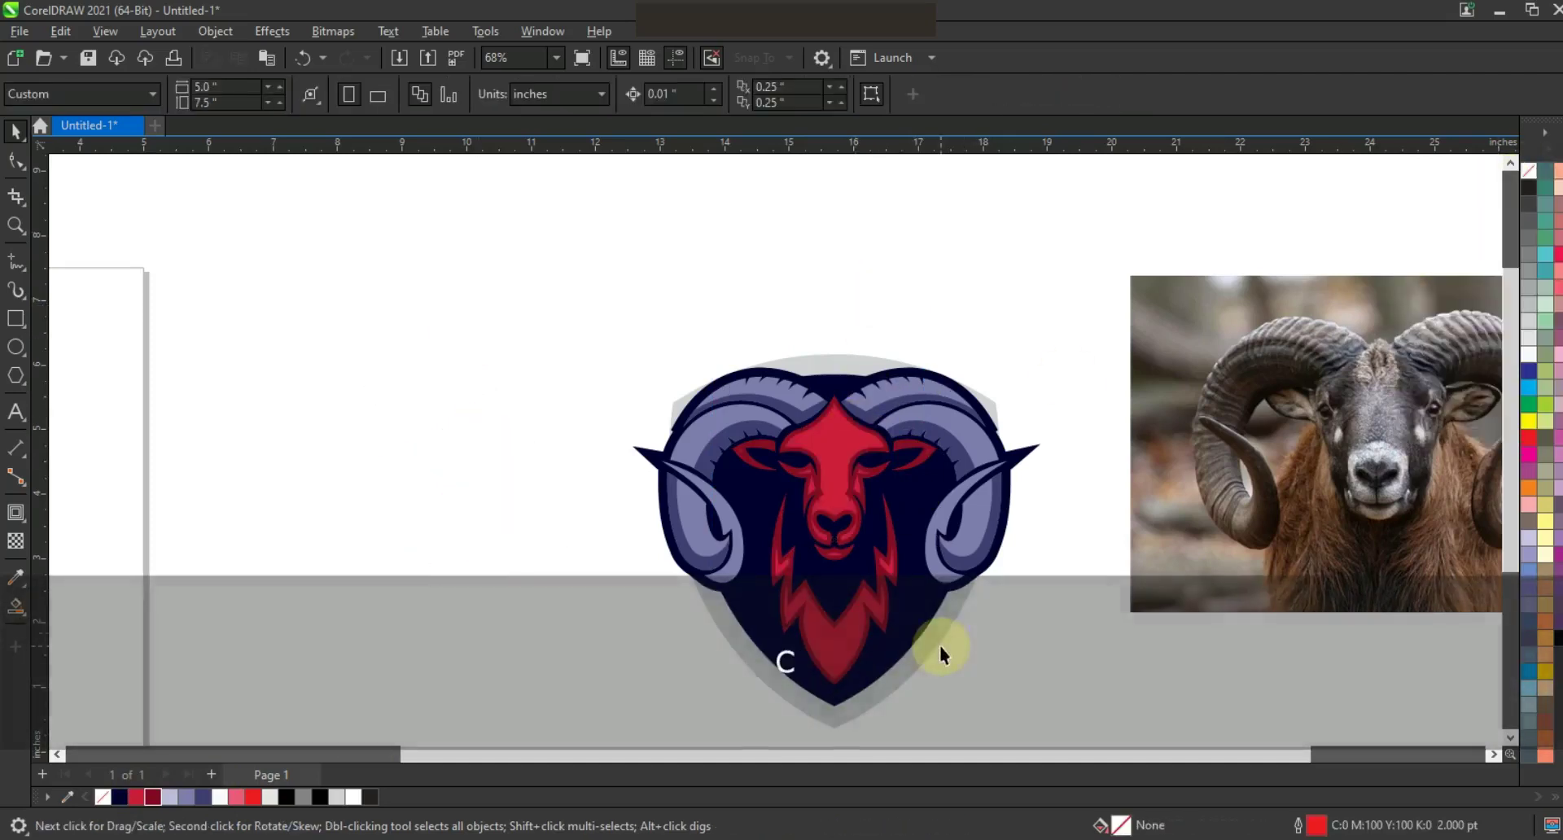
# Copy the navy ram silhouette and the grey shield beside the logo and weld the copies into one backing shape
pyautogui.click(940, 646)
pyautogui.click(1124, 587)
pyautogui.click(1038, 447)
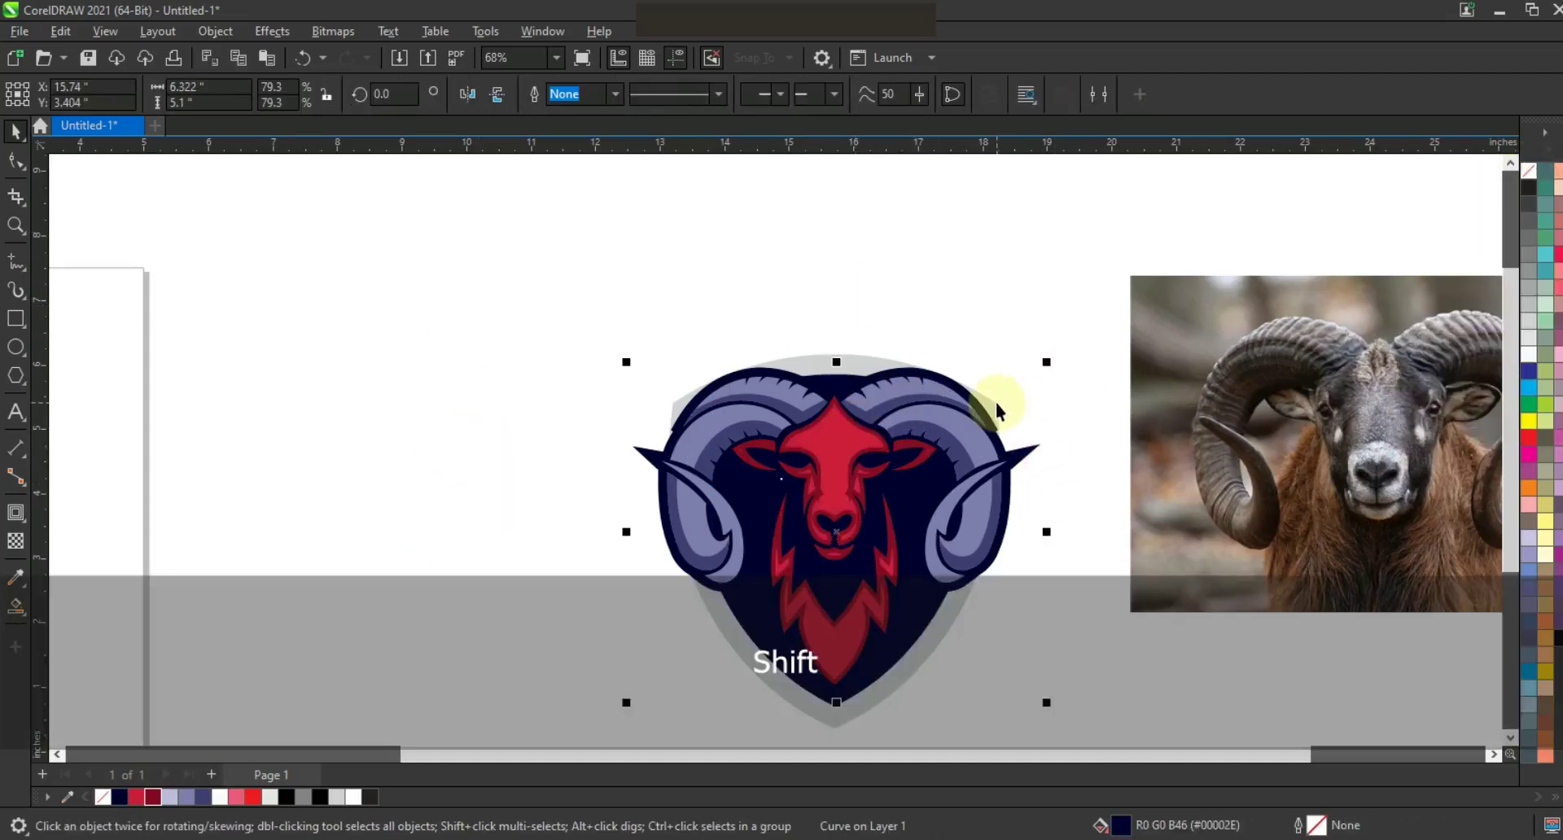
pyautogui.keyDown('shift'); pyautogui.click(1003, 414); pyautogui.keyUp('shift')
pyautogui.moveTo(1012, 419); pyautogui.dragTo(401, 418)
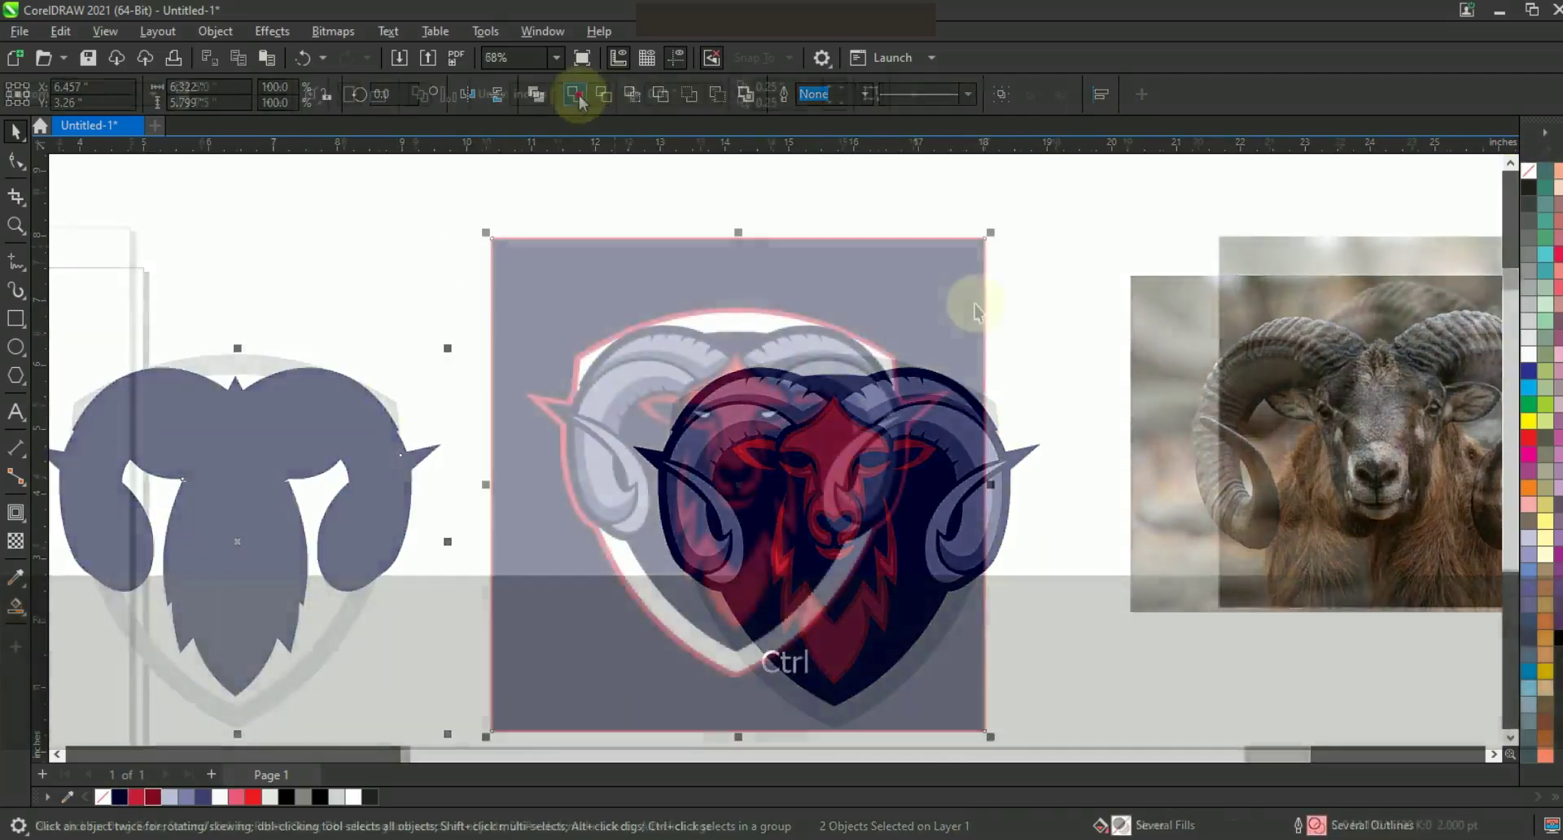
pyautogui.hotkey('shift', 'F2')
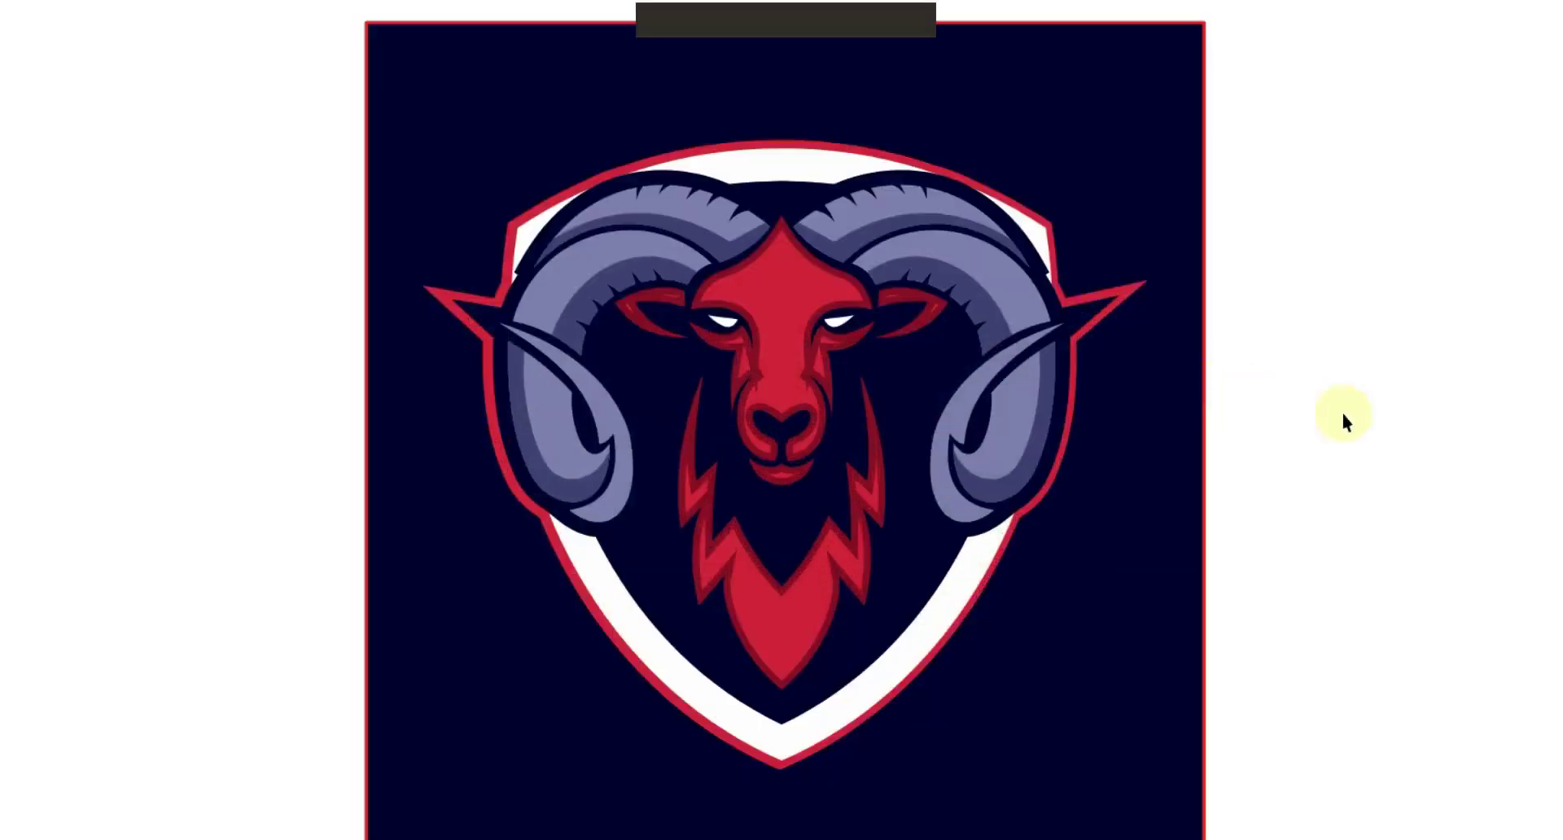